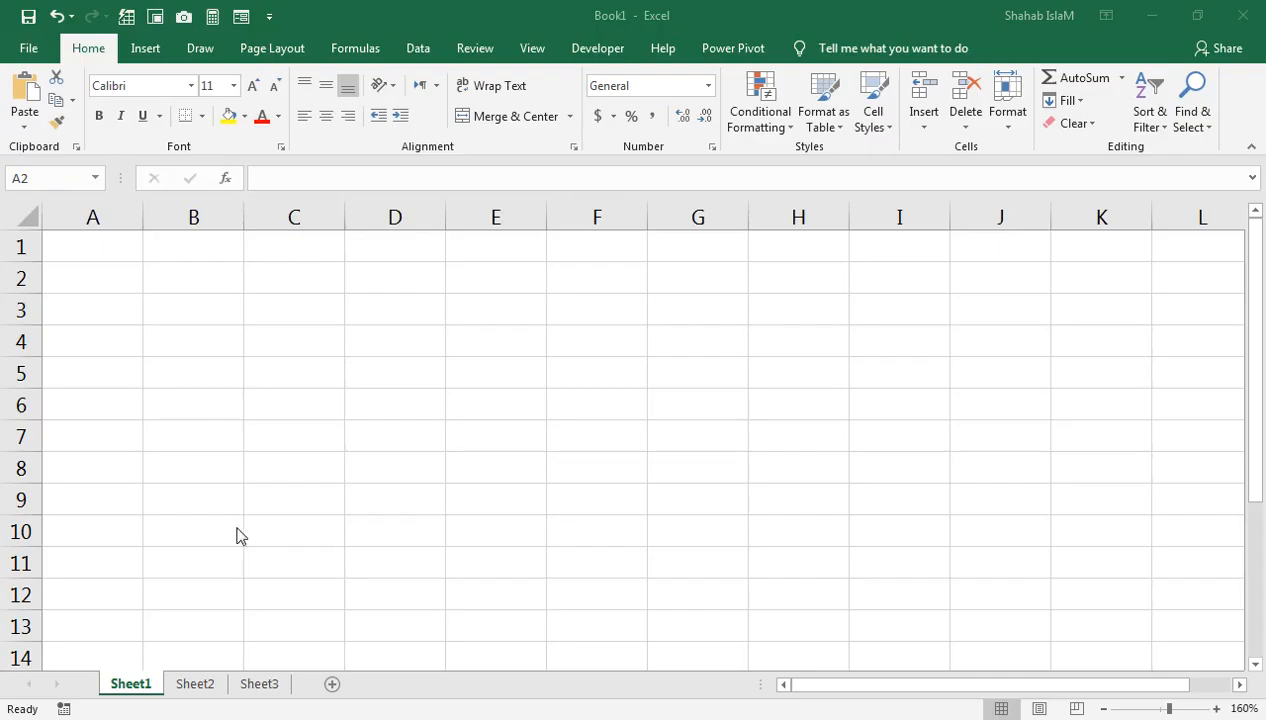
# Step: Select cells A2 through F2 in the blank workbook to hold the title
pyautogui.moveTo(90, 278); pyautogui.dragTo(597, 278)
pyautogui.moveTo(93, 282); pyautogui.dragTo(627, 265)
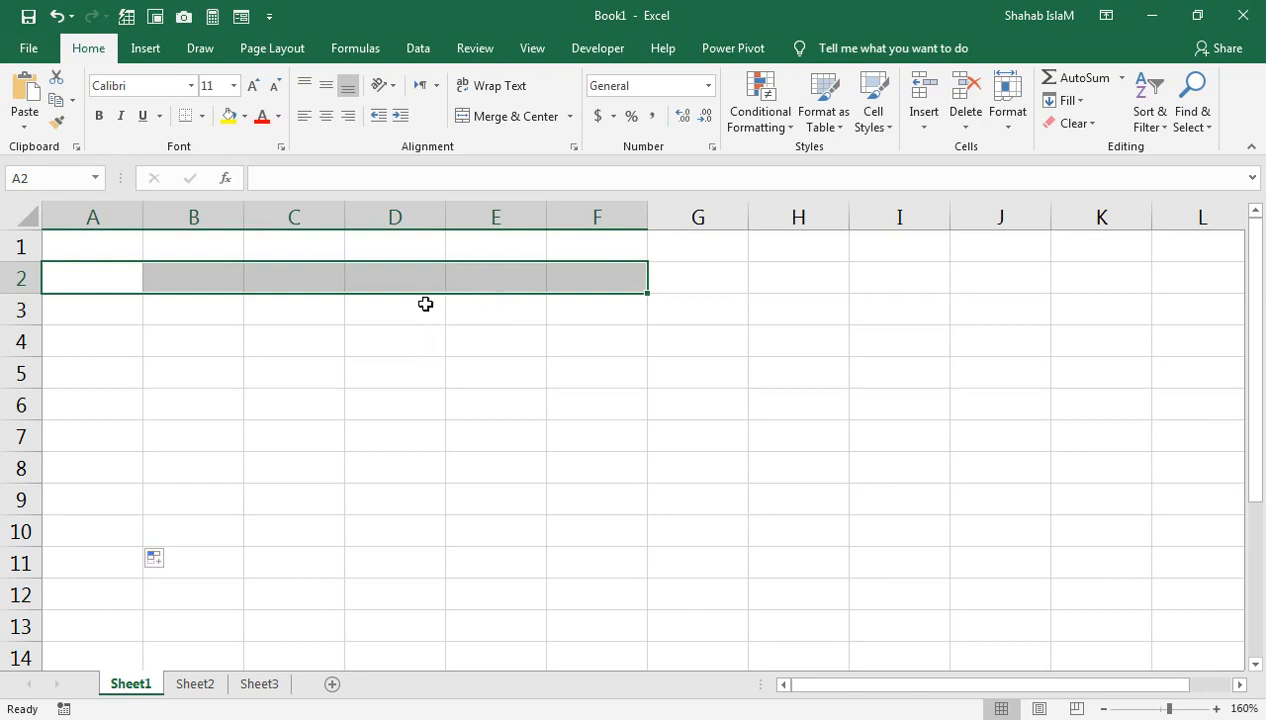
# Step: Merge and centre A2:F2 and enter the title PASSBOOK
pyautogui.moveTo(119, 282); pyautogui.dragTo(598, 282)
pyautogui.click(248, 214)
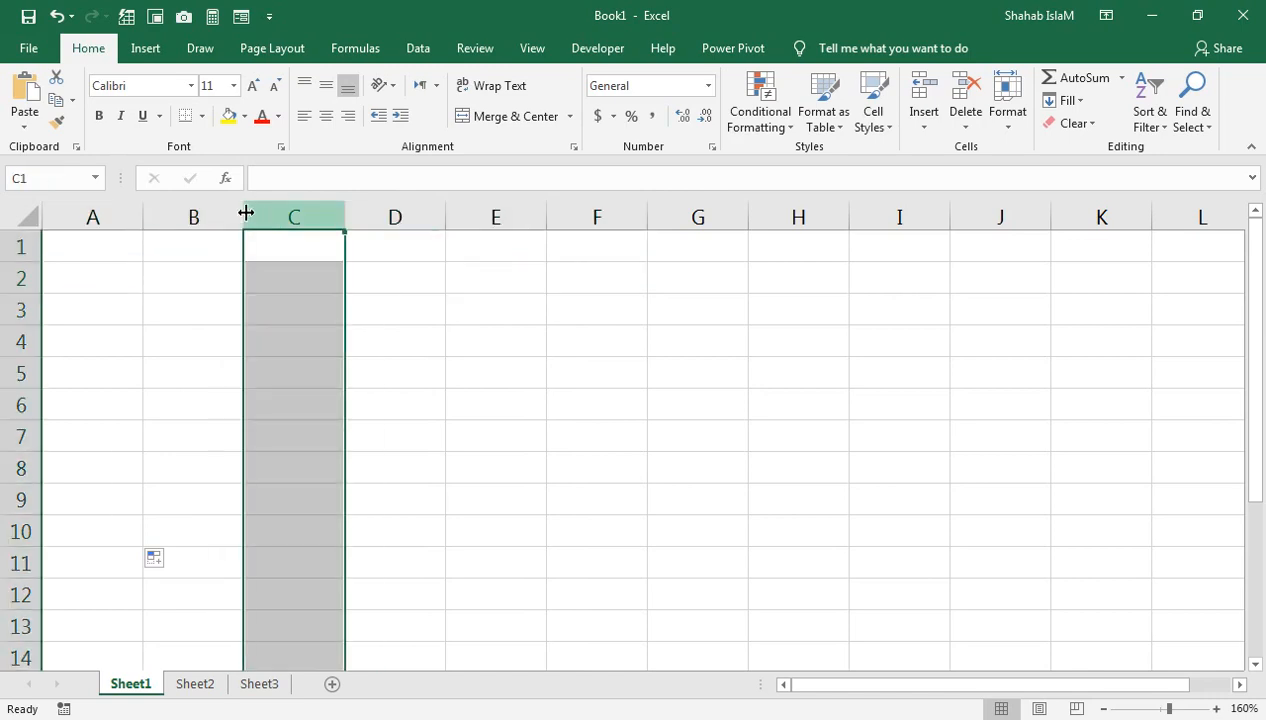
pyautogui.moveTo(243, 210); pyautogui.dragTo(287, 210)
pyautogui.moveTo(124, 285); pyautogui.dragTo(614, 266)
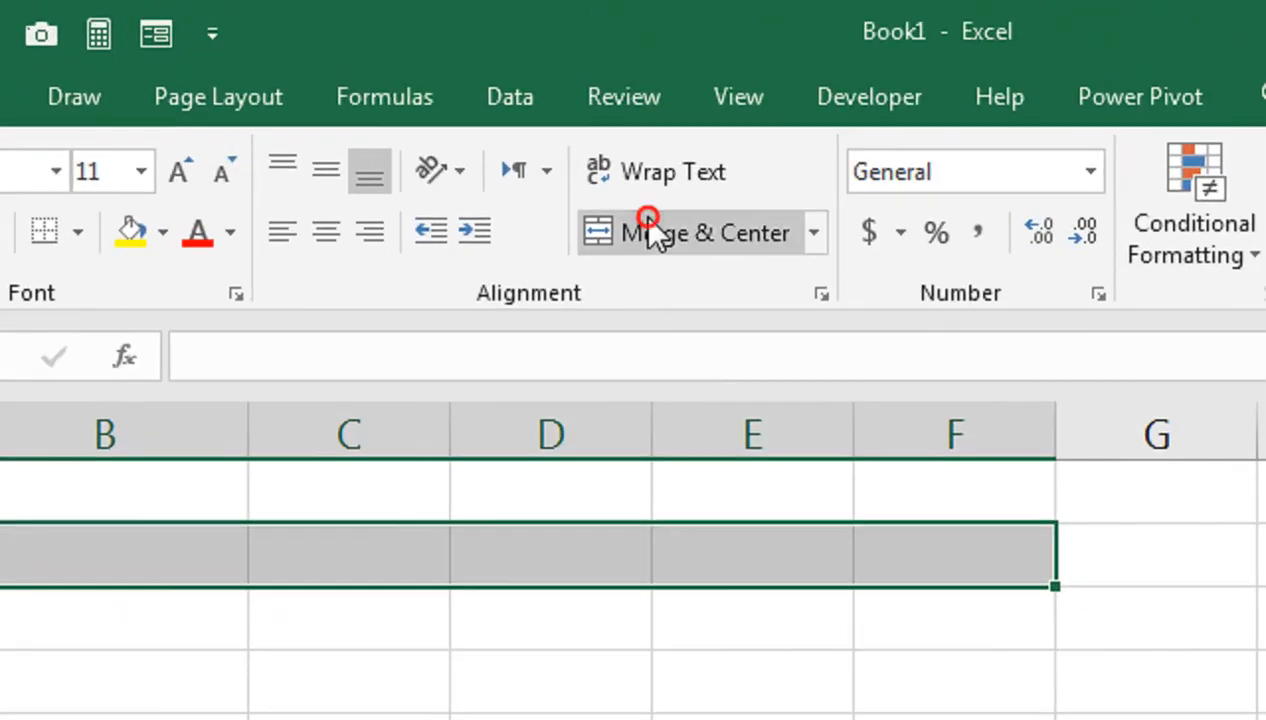
pyautogui.click(648, 226)
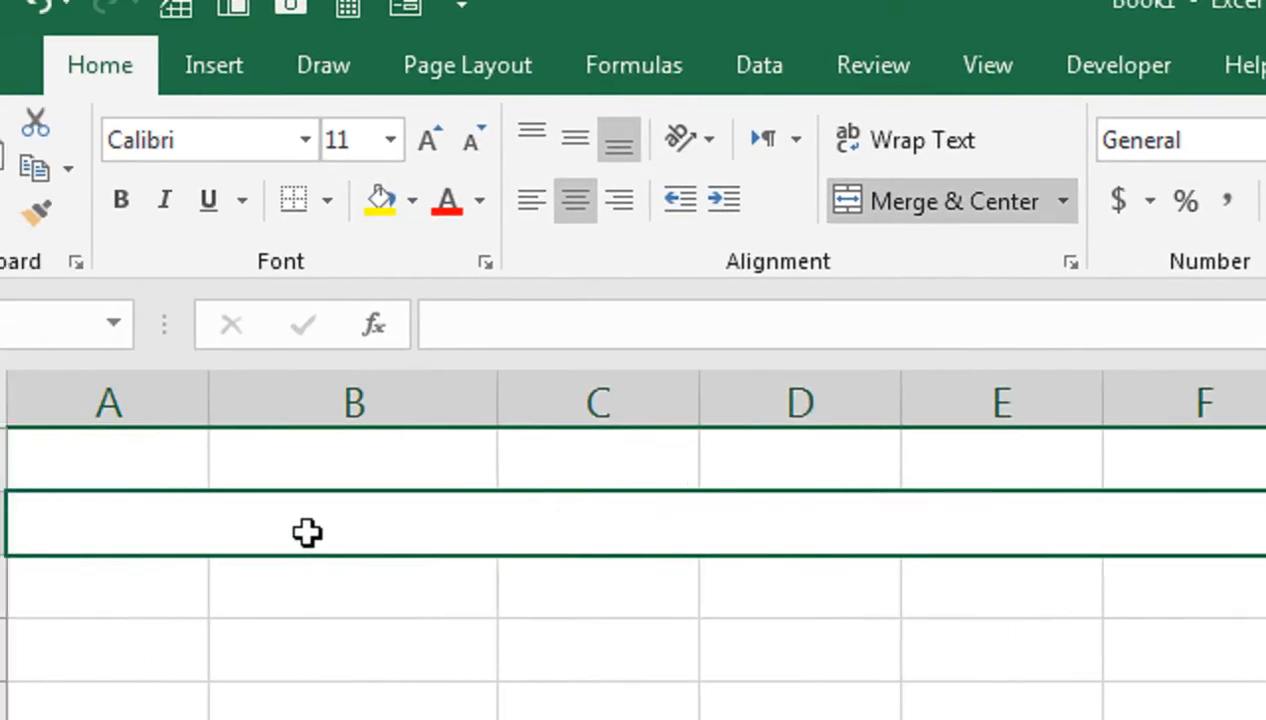
pyautogui.write('PAA')
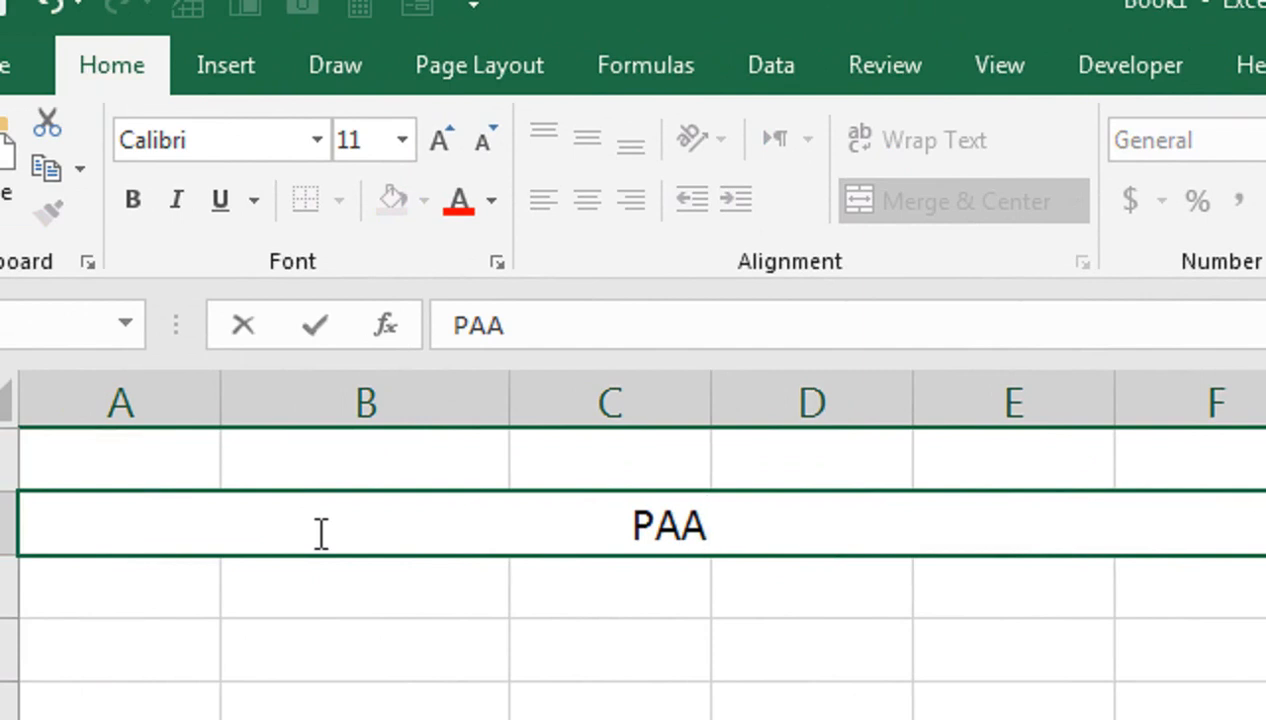
pyautogui.press('BackSpace')
pyautogui.write('SSBOOK')
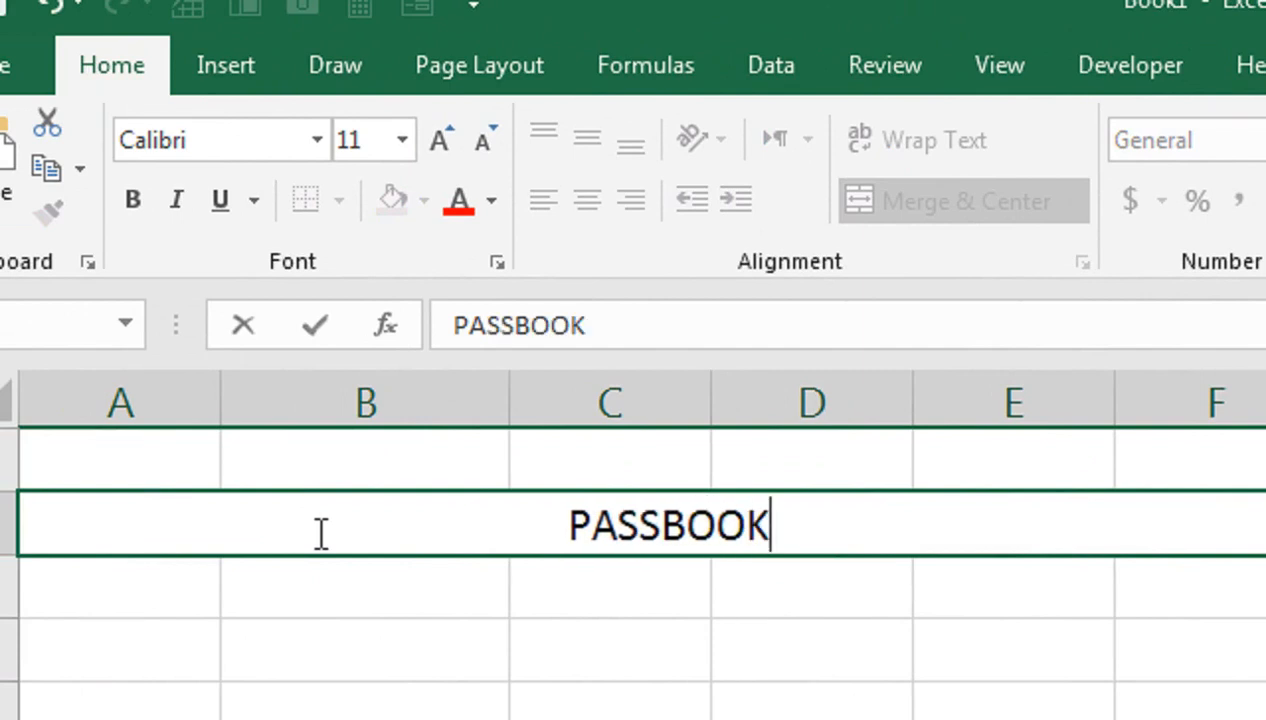
pyautogui.click(321, 624)
# Step: Format the PASSBOOK title as bold Adobe Gurmukhi at size 20
pyautogui.click(322, 527)
pyautogui.click(486, 172)
pyautogui.click(486, 172)
pyautogui.click(486, 172)
pyautogui.click(360, 172)
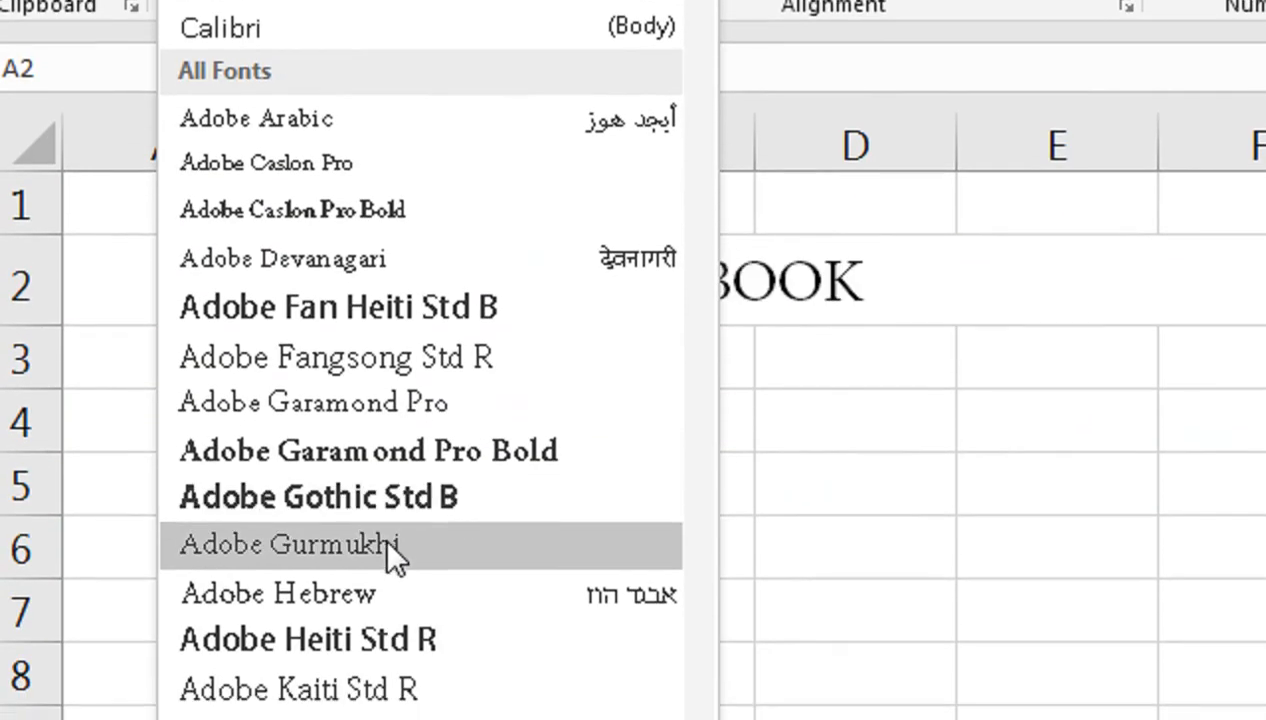
pyautogui.click(390, 545)
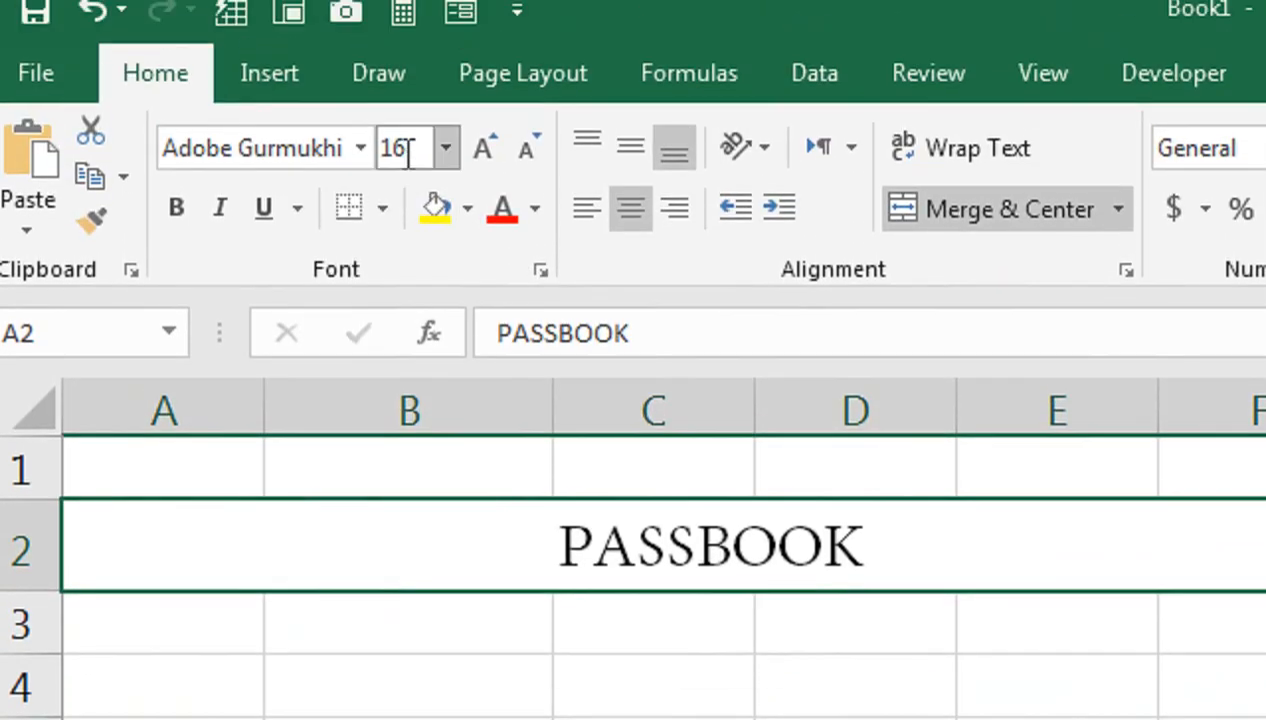
pyautogui.click(193, 213)
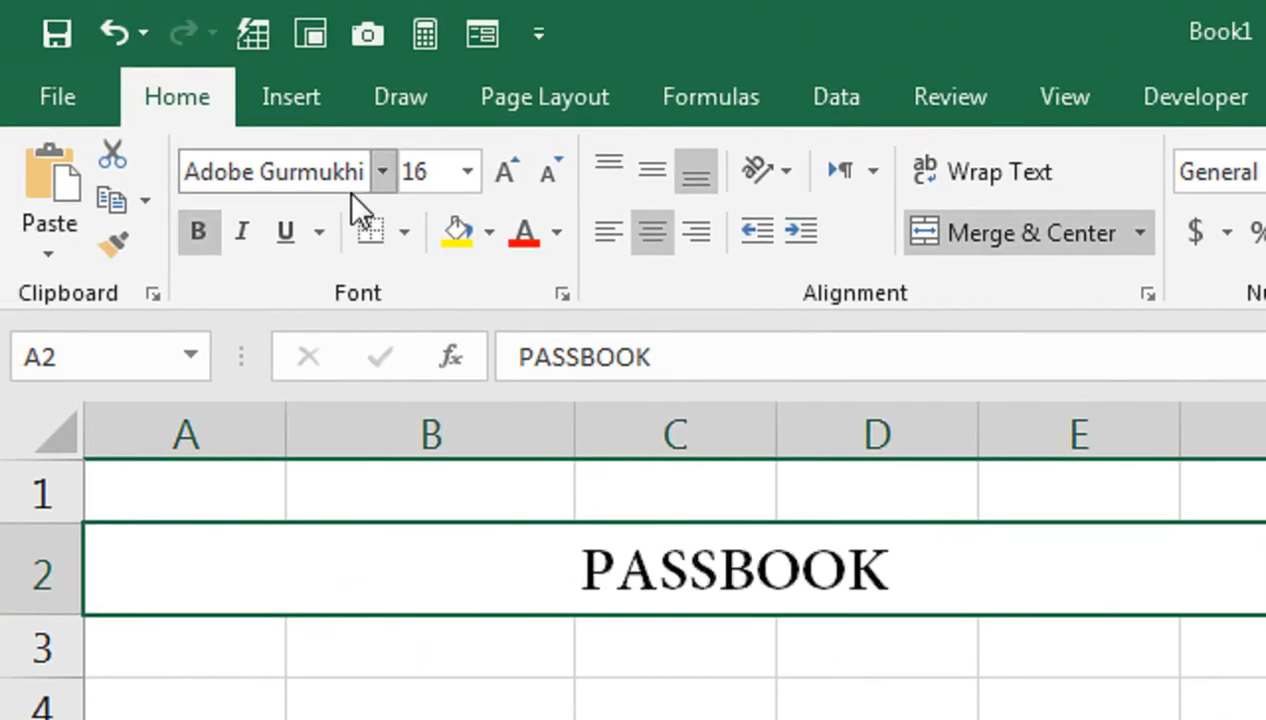
pyautogui.click(505, 172)
pyautogui.click(505, 172)
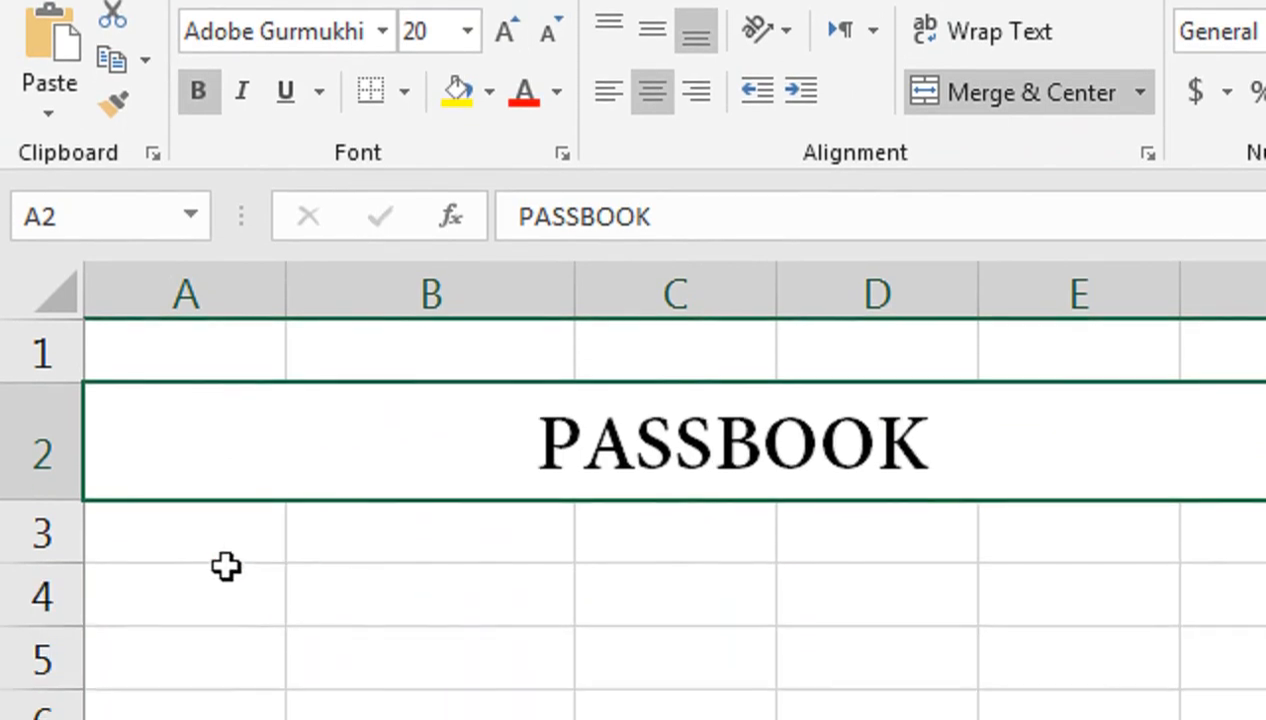
pyautogui.click(205, 648)
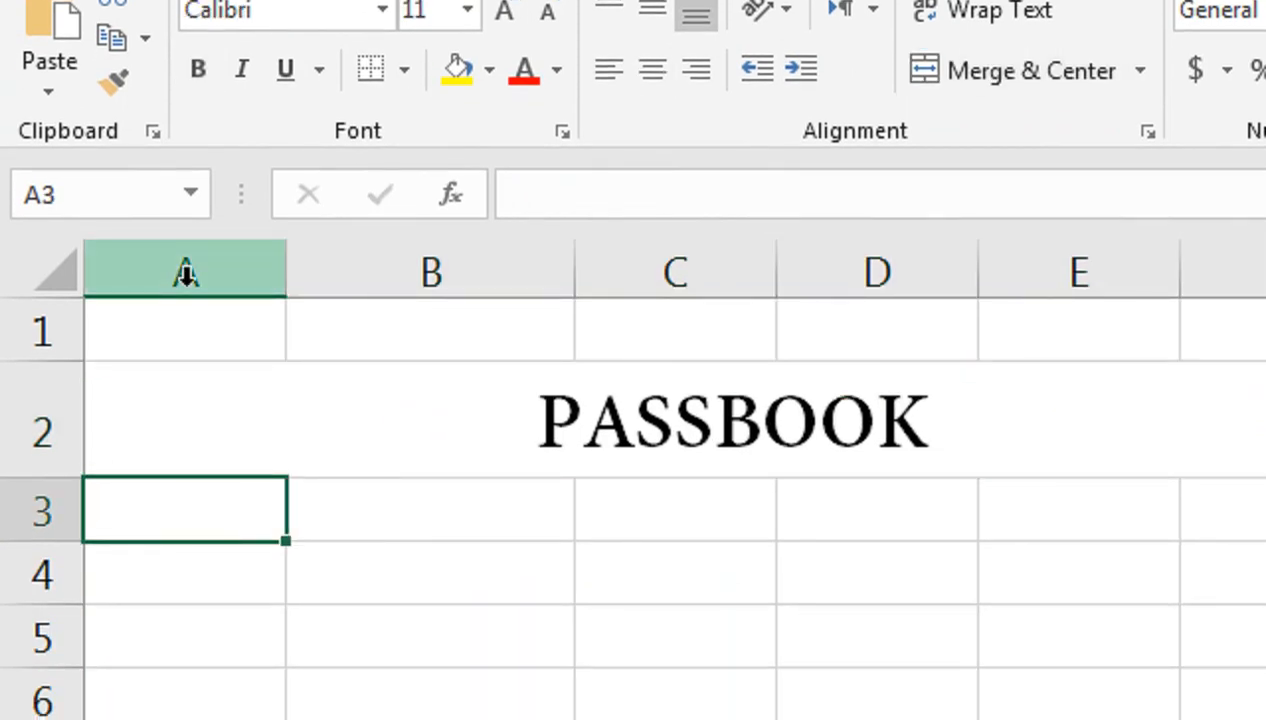
# Step: Enter the headings DATE in A3 and PARTICULARS in B3
pyautogui.write('DATE')
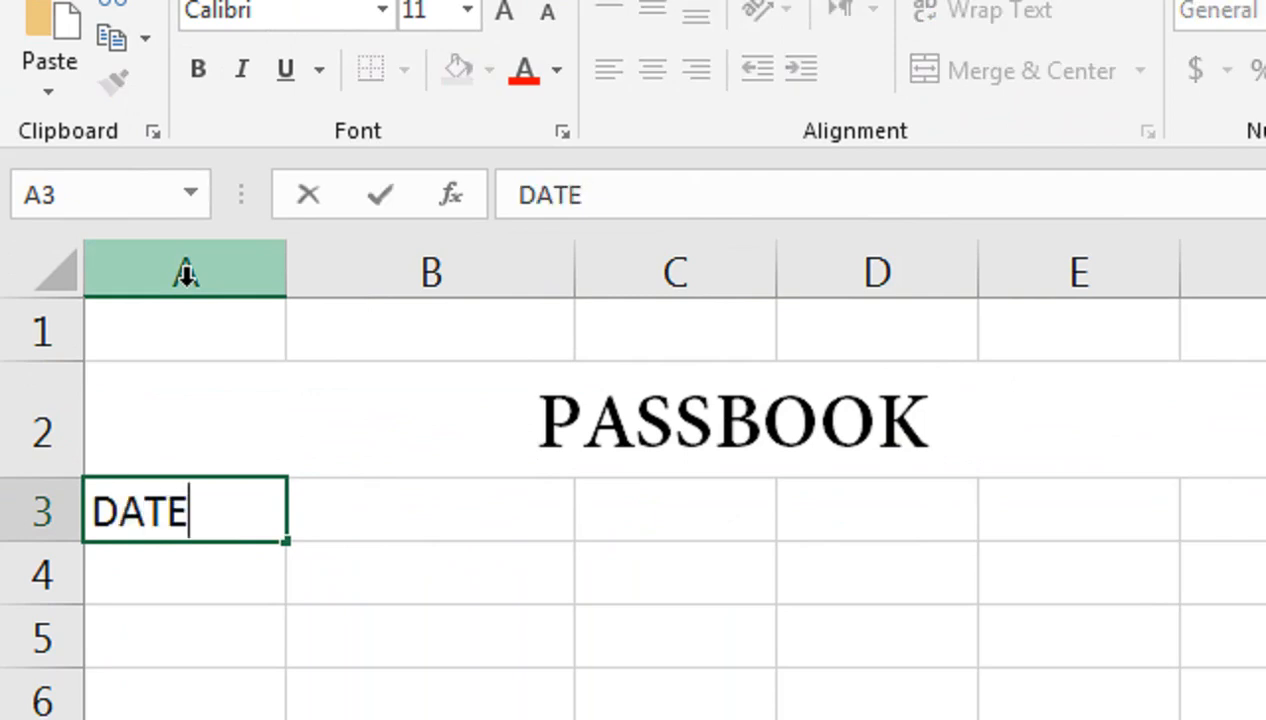
pyautogui.press('Tab')
pyautogui.write('PARTIC')
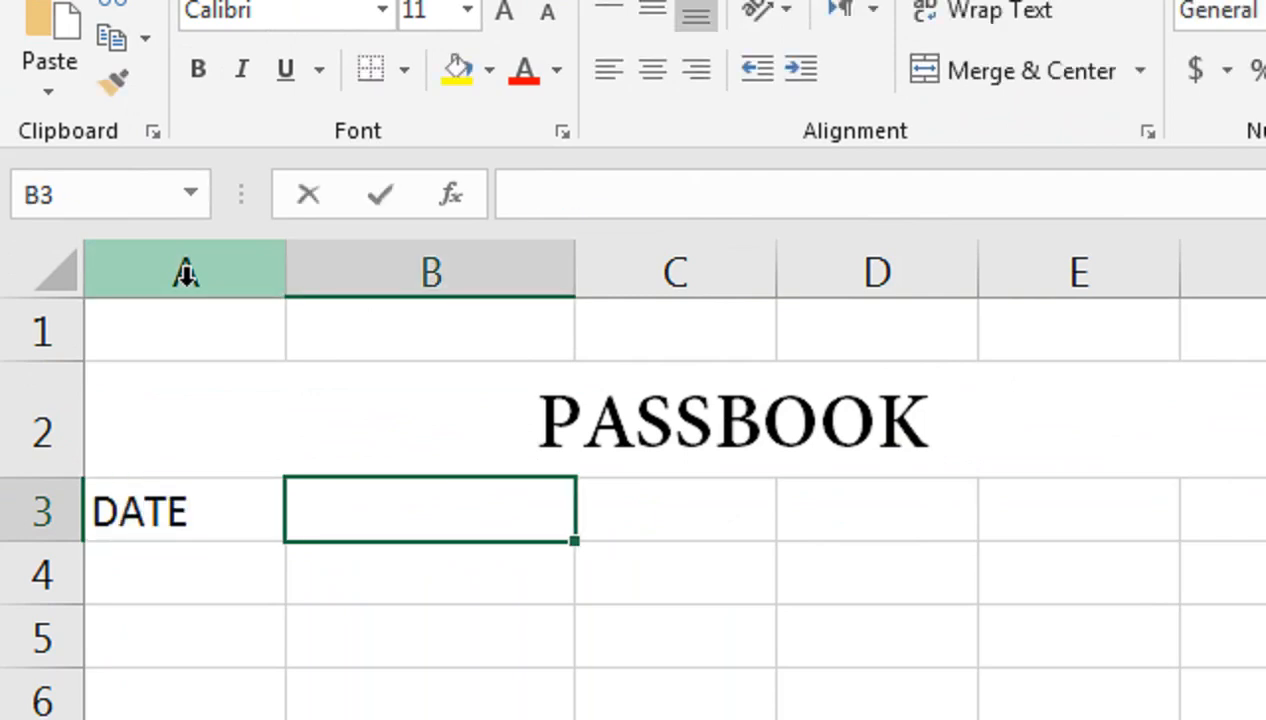
pyautogui.write('ULARS')
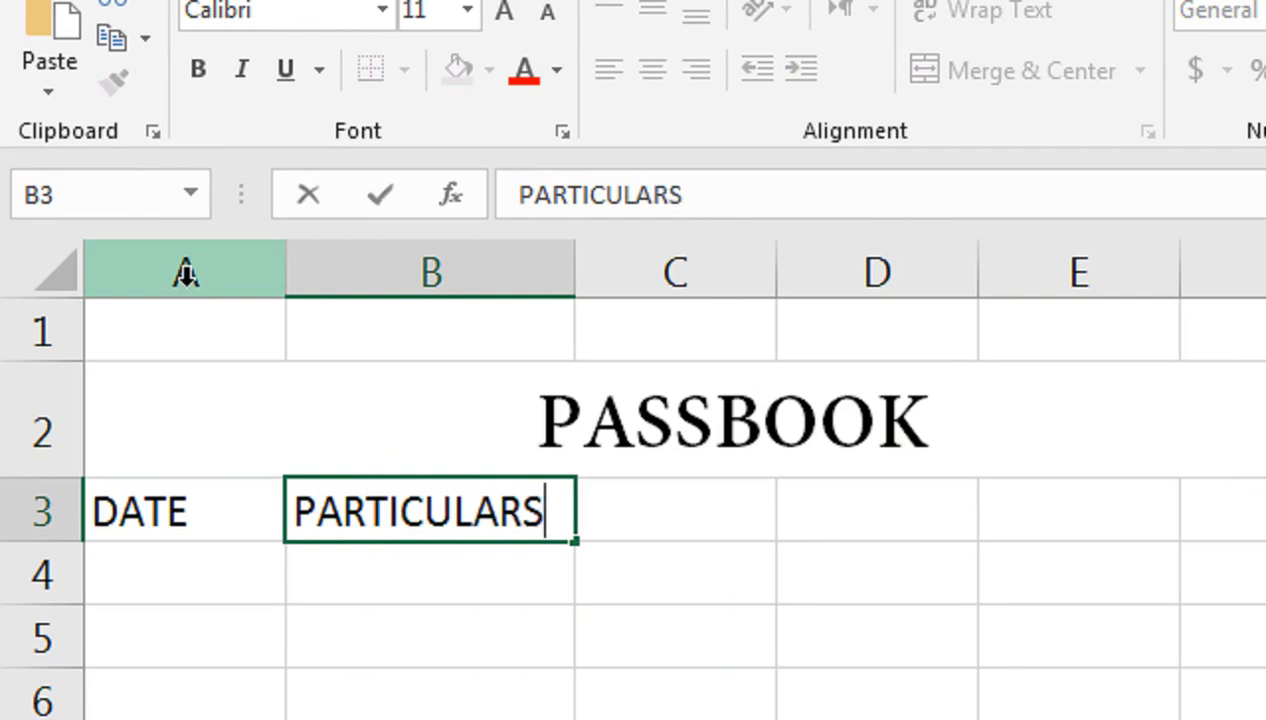
pyautogui.press('Tab')
pyautogui.press('Left')
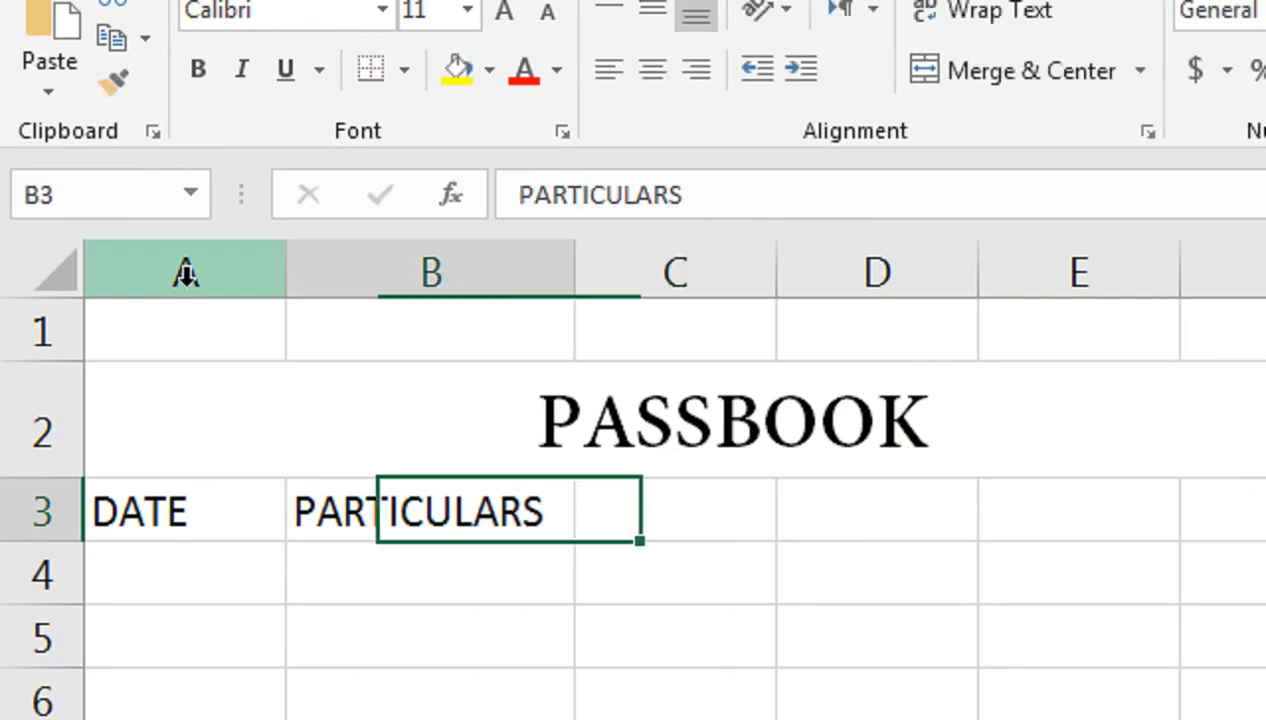
# Step: Widen columns B, C and D and make row 3 taller
pyautogui.moveTo(575, 280); pyautogui.dragTo(639, 280)
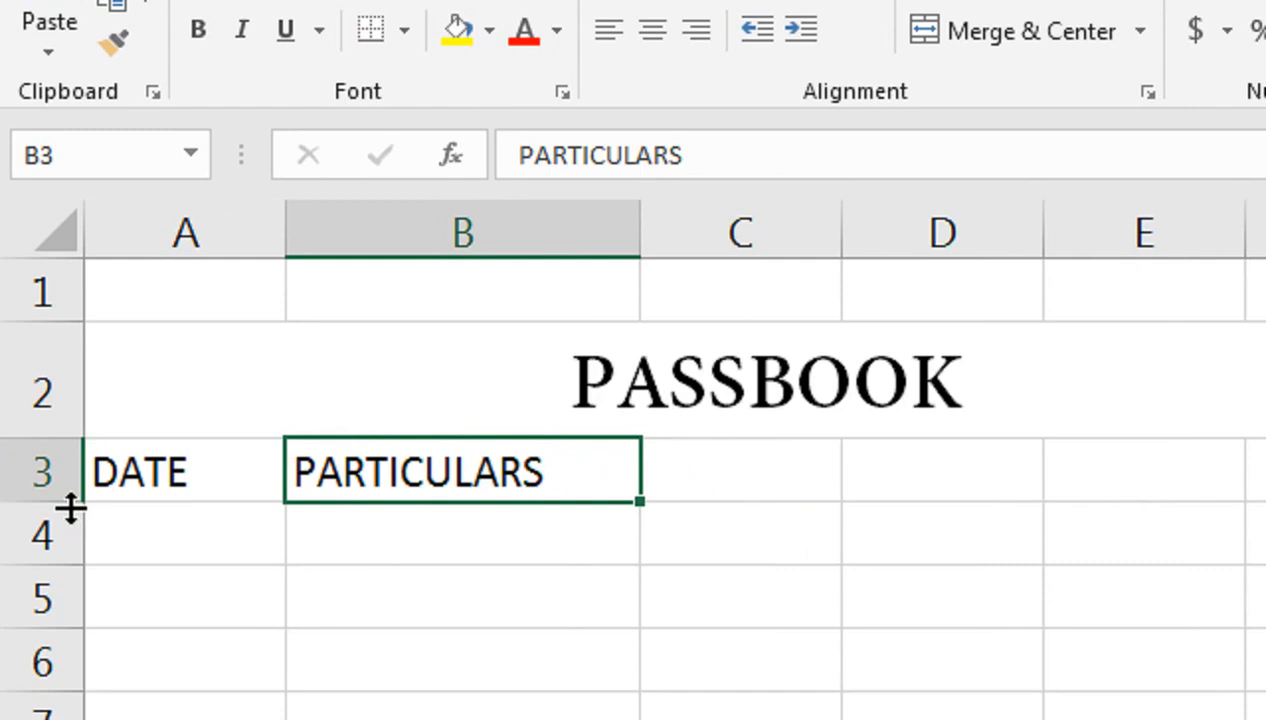
pyautogui.moveTo(71, 509); pyautogui.dragTo(73, 533)
pyautogui.click(704, 497)
pyautogui.moveTo(839, 220); pyautogui.dragTo(912, 220)
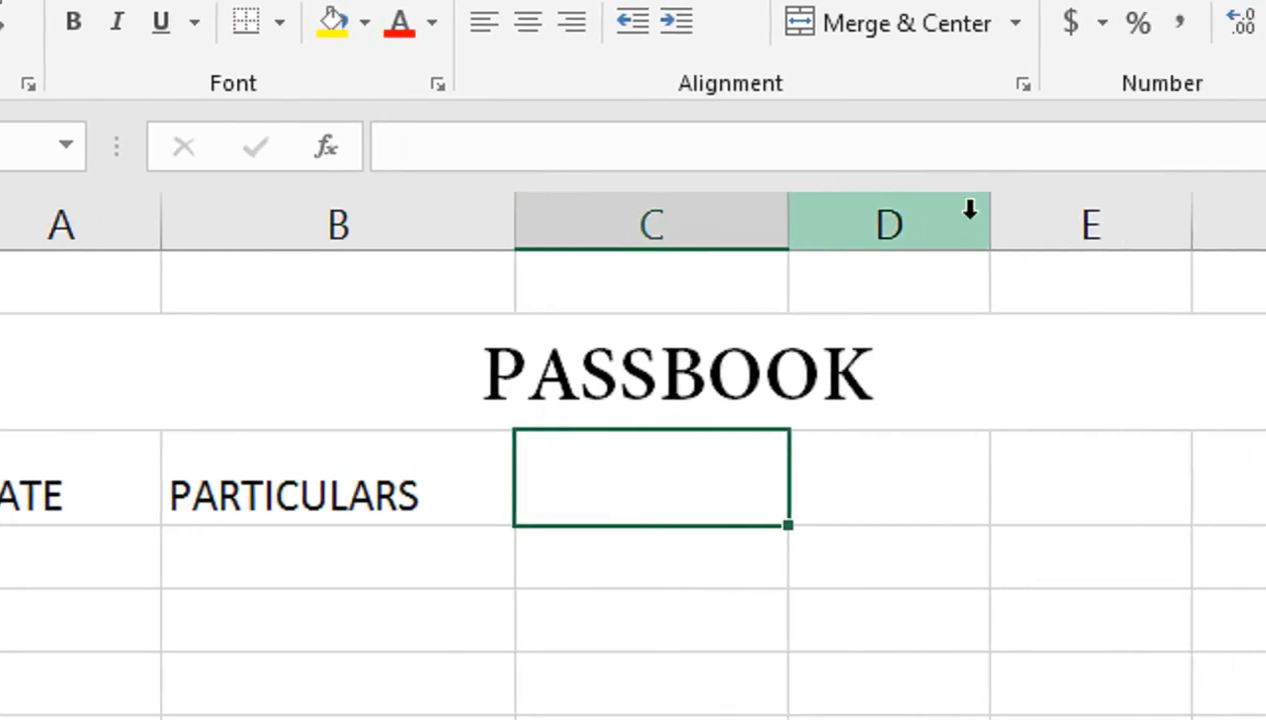
pyautogui.moveTo(990, 220); pyautogui.dragTo(1070, 228)
pyautogui.moveTo(949, 228); pyautogui.dragTo(951, 228)
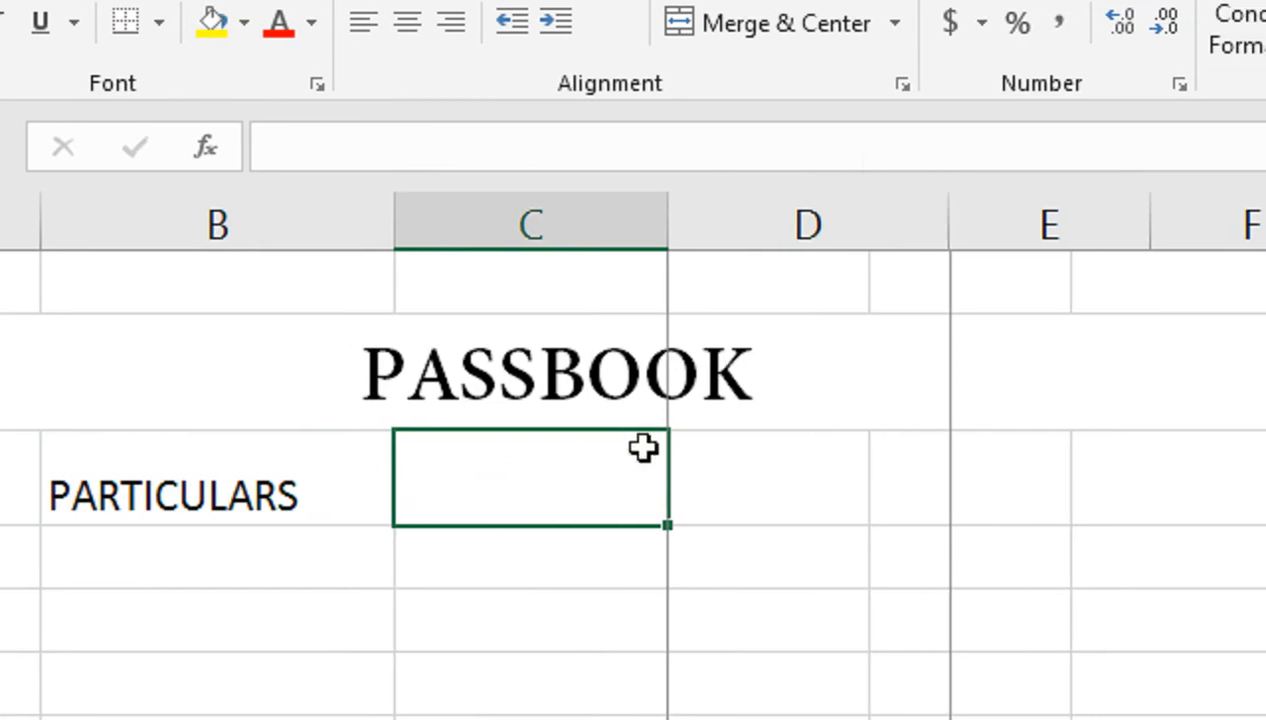
# Step: Enter the two-line heading DEBIT (WITHDRAW in C3 and heighten row 3
pyautogui.write('E')
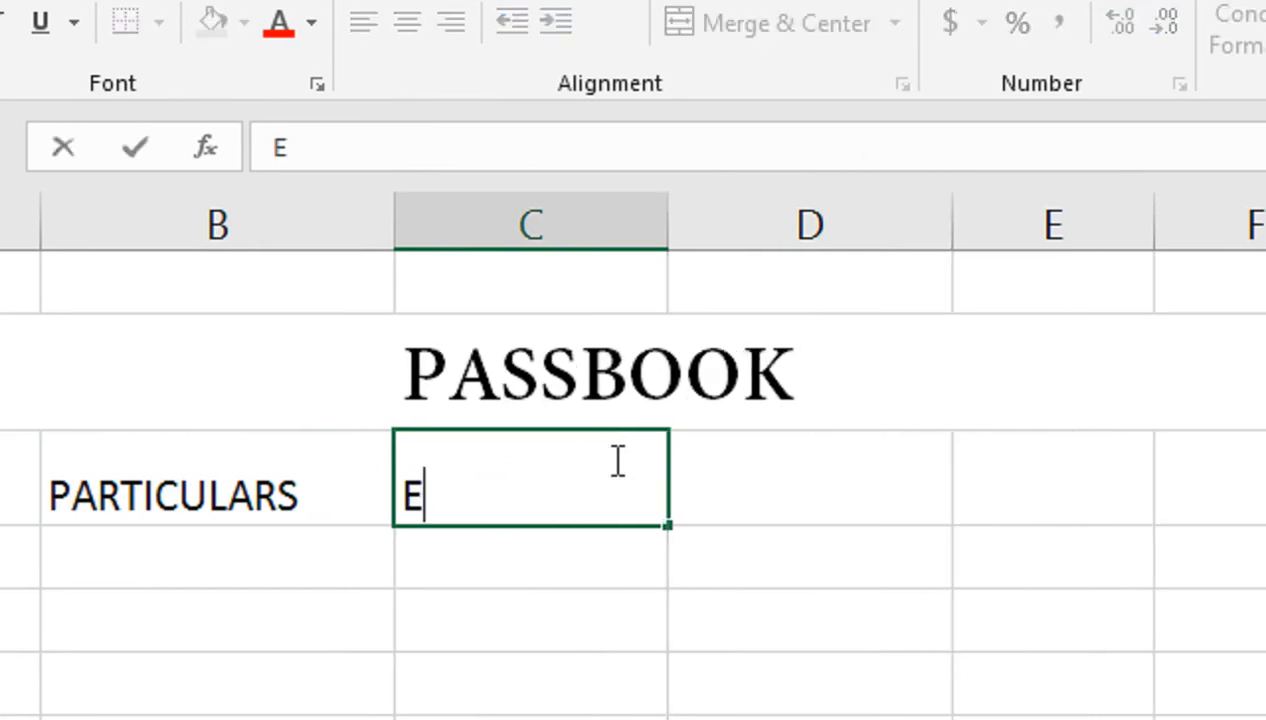
pyautogui.press('BackSpace')
pyautogui.write('DEBIT')
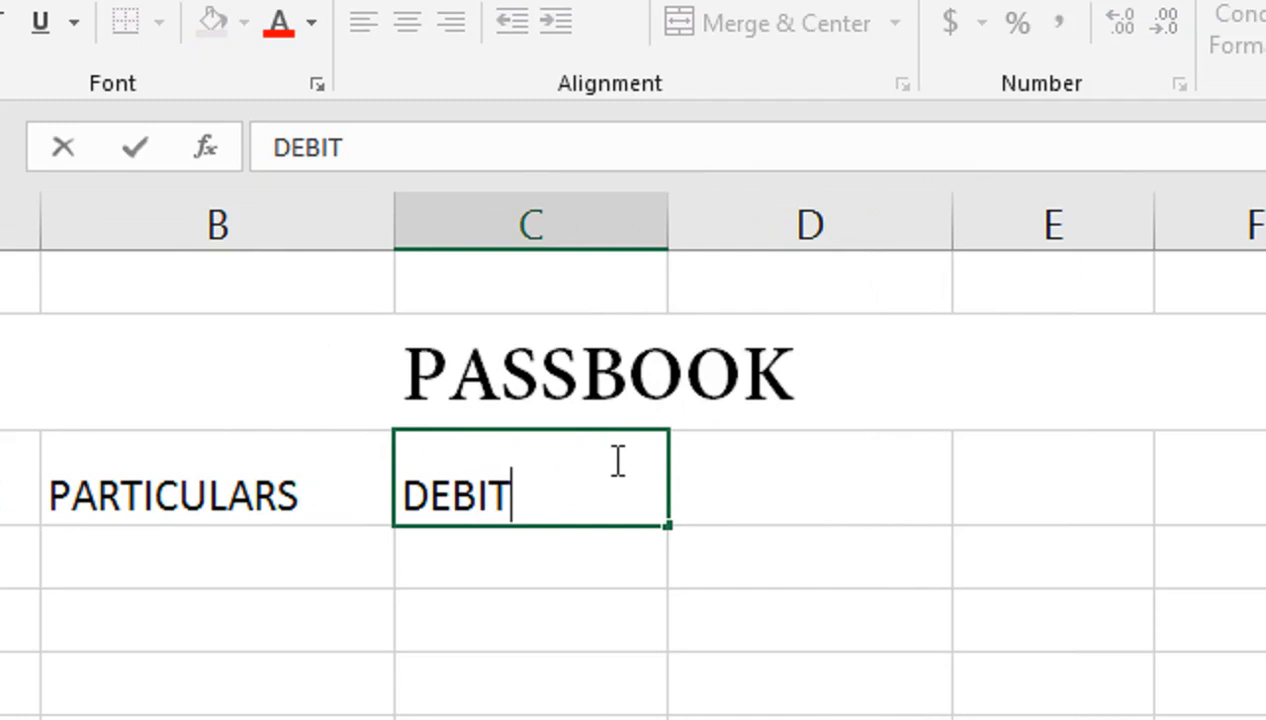
pyautogui.hotkey('alt', 'Return')
pyautogui.write('(')
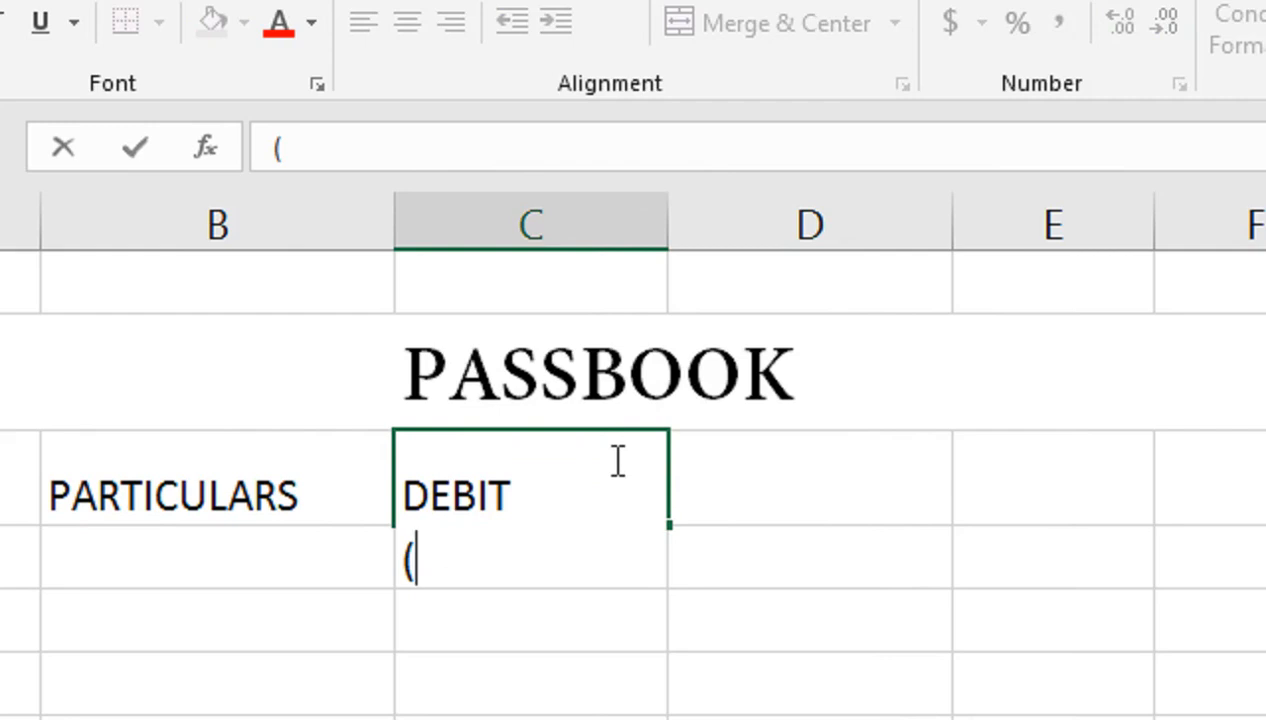
pyautogui.write('WITHDRAW')
pyautogui.press('Tab')
pyautogui.click(613, 459)
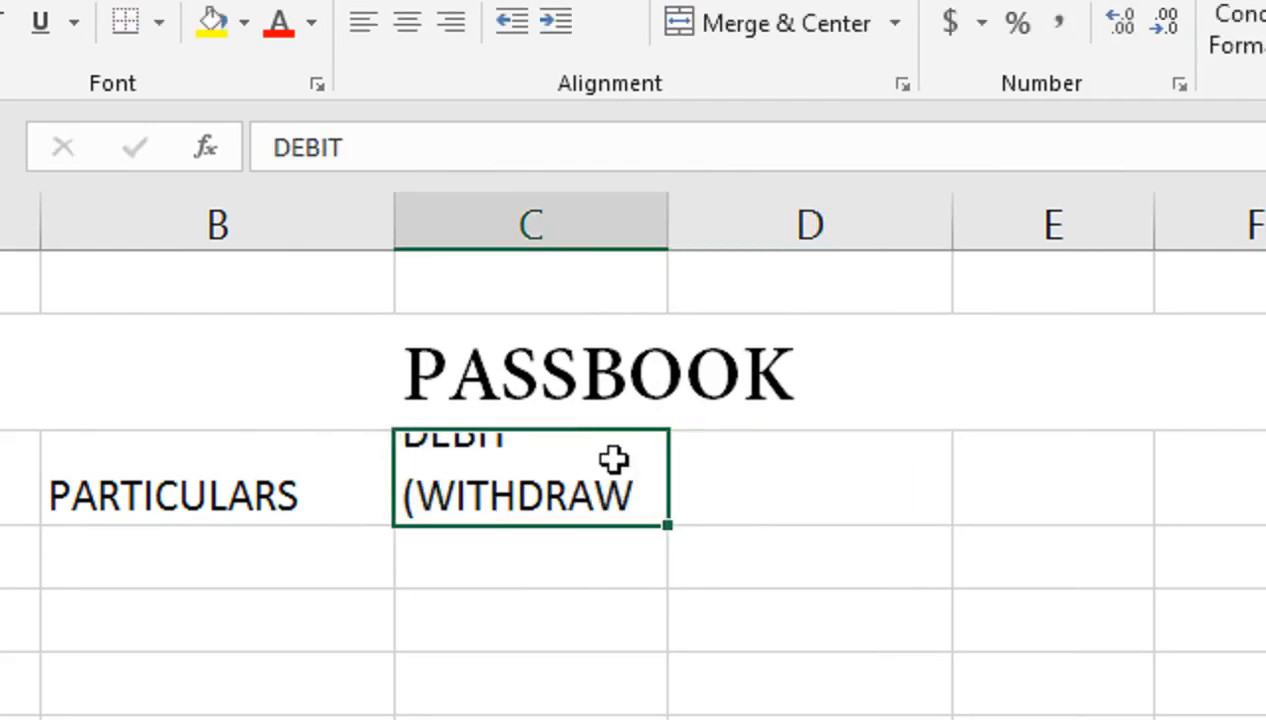
pyautogui.moveTo(76, 538); pyautogui.dragTo(72, 572)
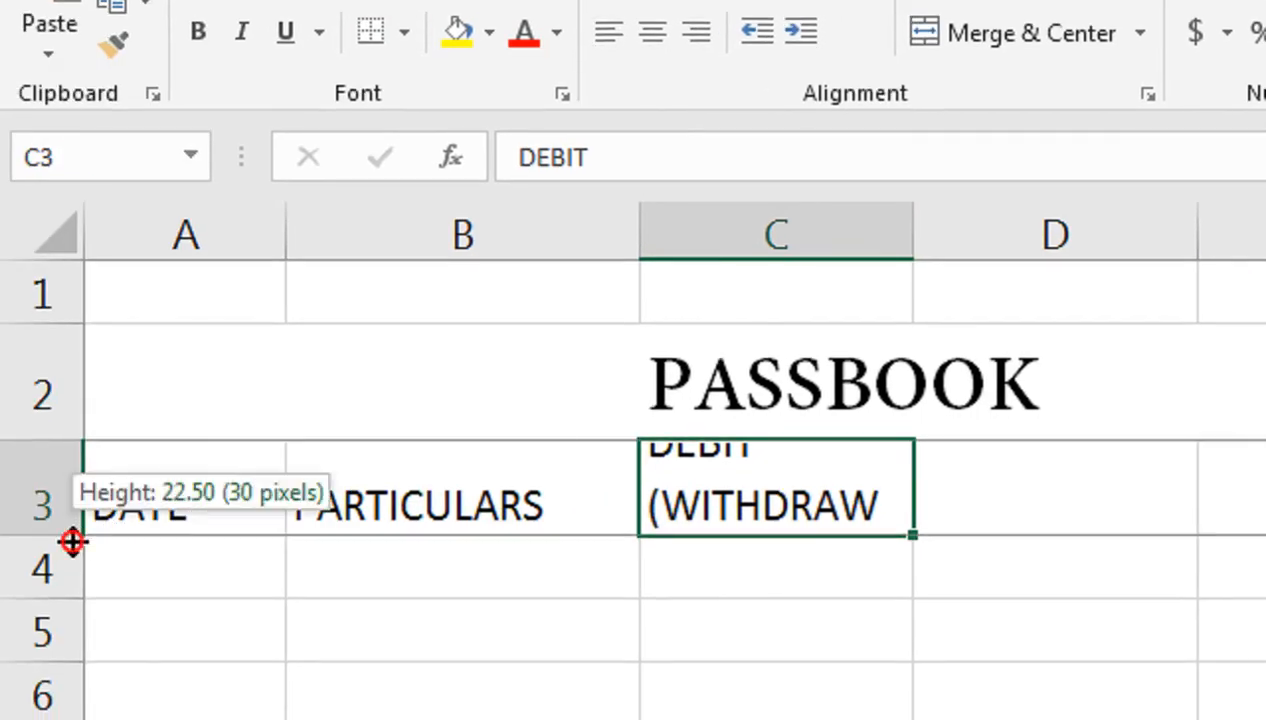
# Step: Widen column D and enter the two-line heading CREDIT (DEPOSITE) in D3
pyautogui.click(1109, 456)
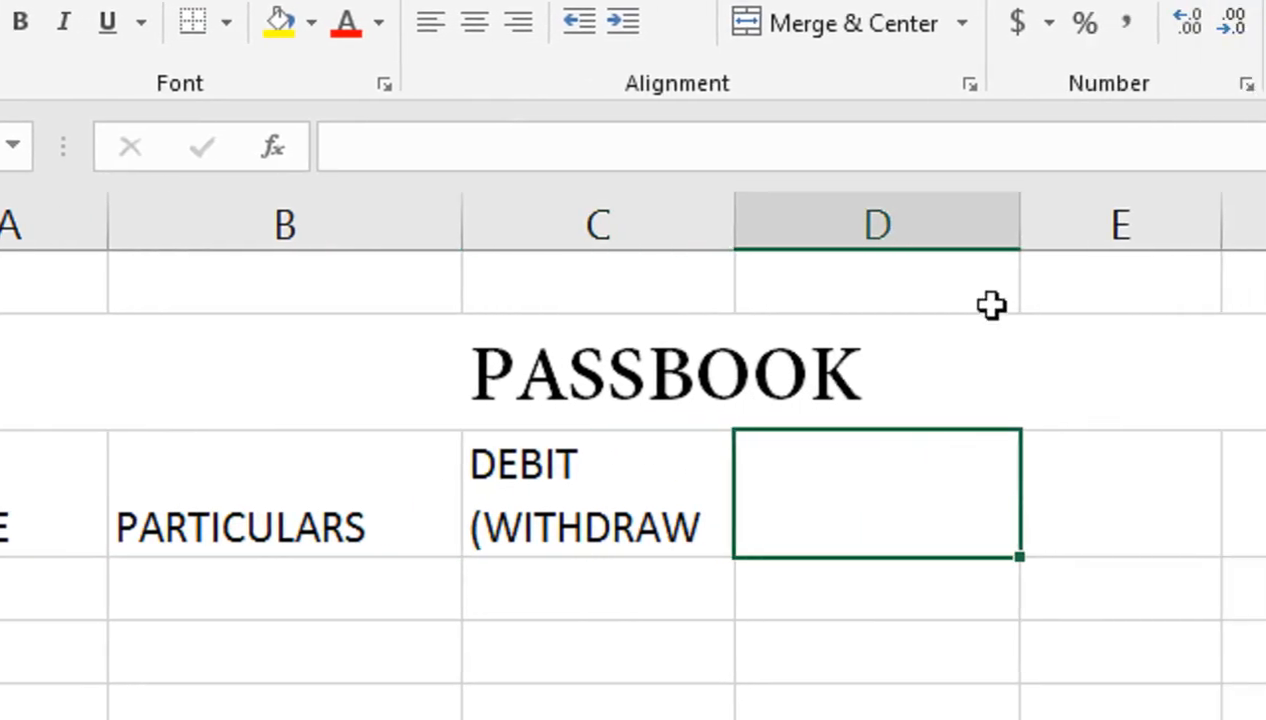
pyautogui.moveTo(1034, 223); pyautogui.dragTo(1094, 223)
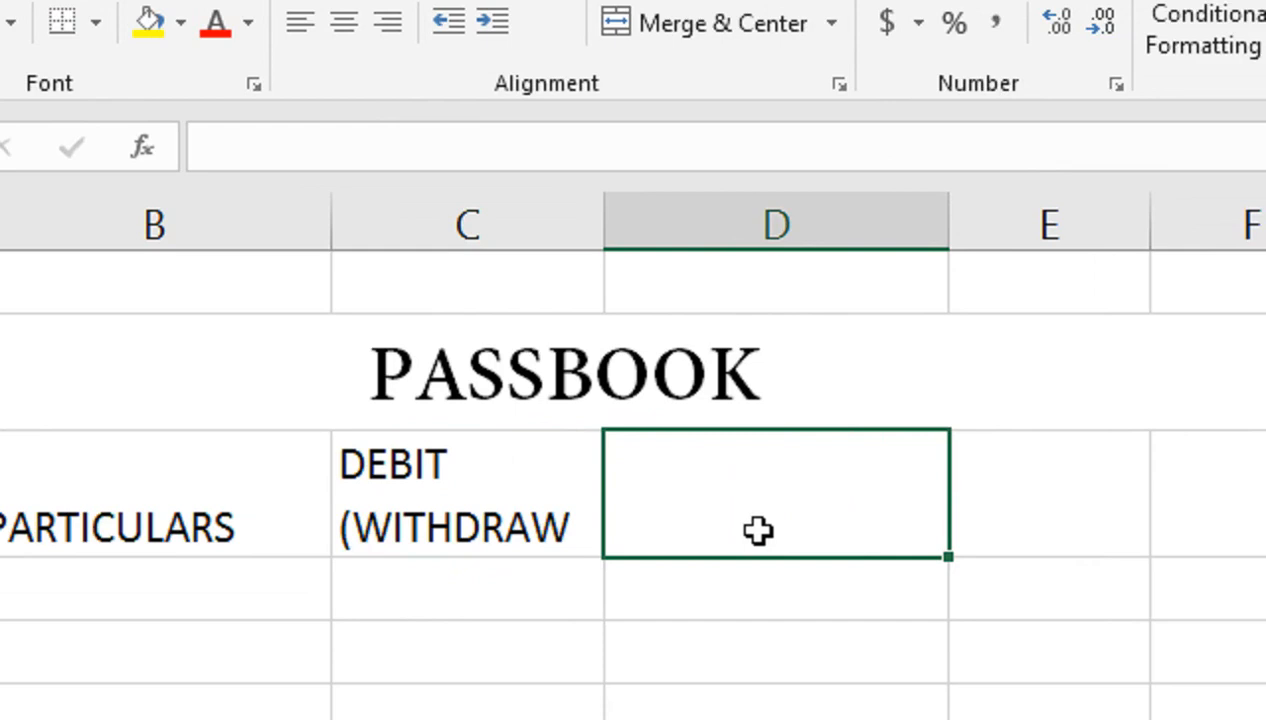
pyautogui.write('CREDIT')
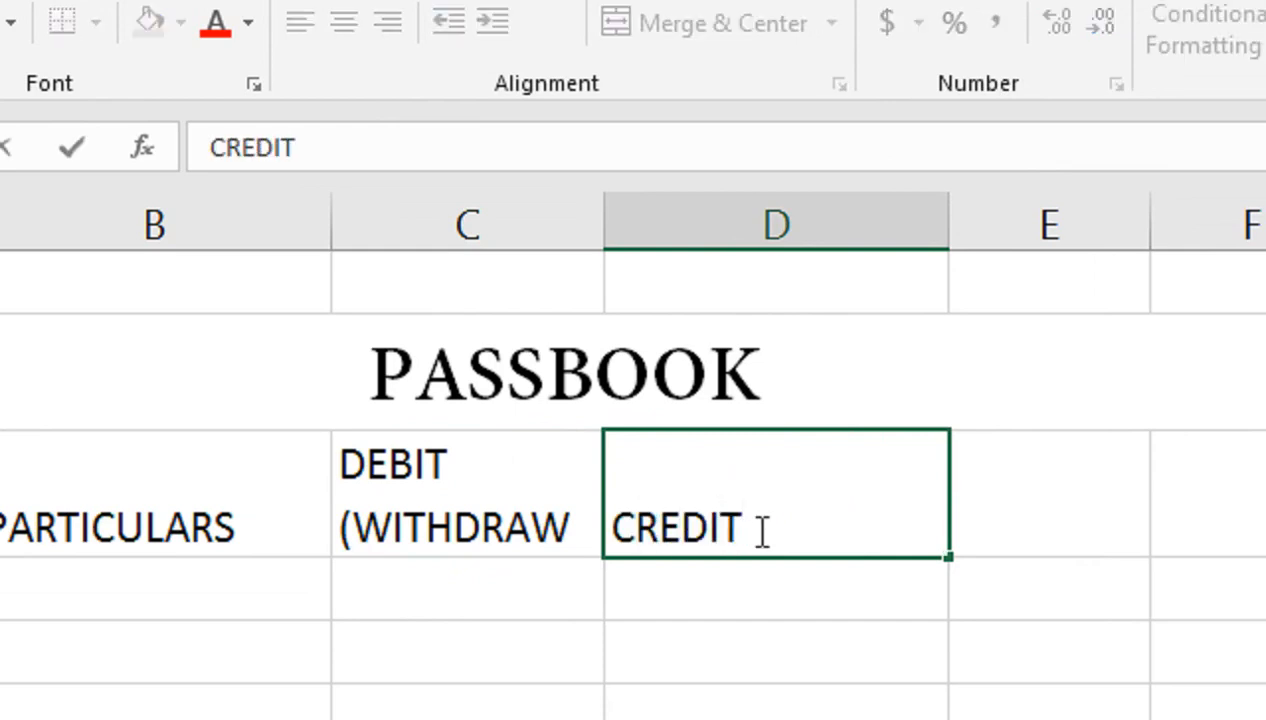
pyautogui.hotkey('alt', 'Return')
pyautogui.write('(')
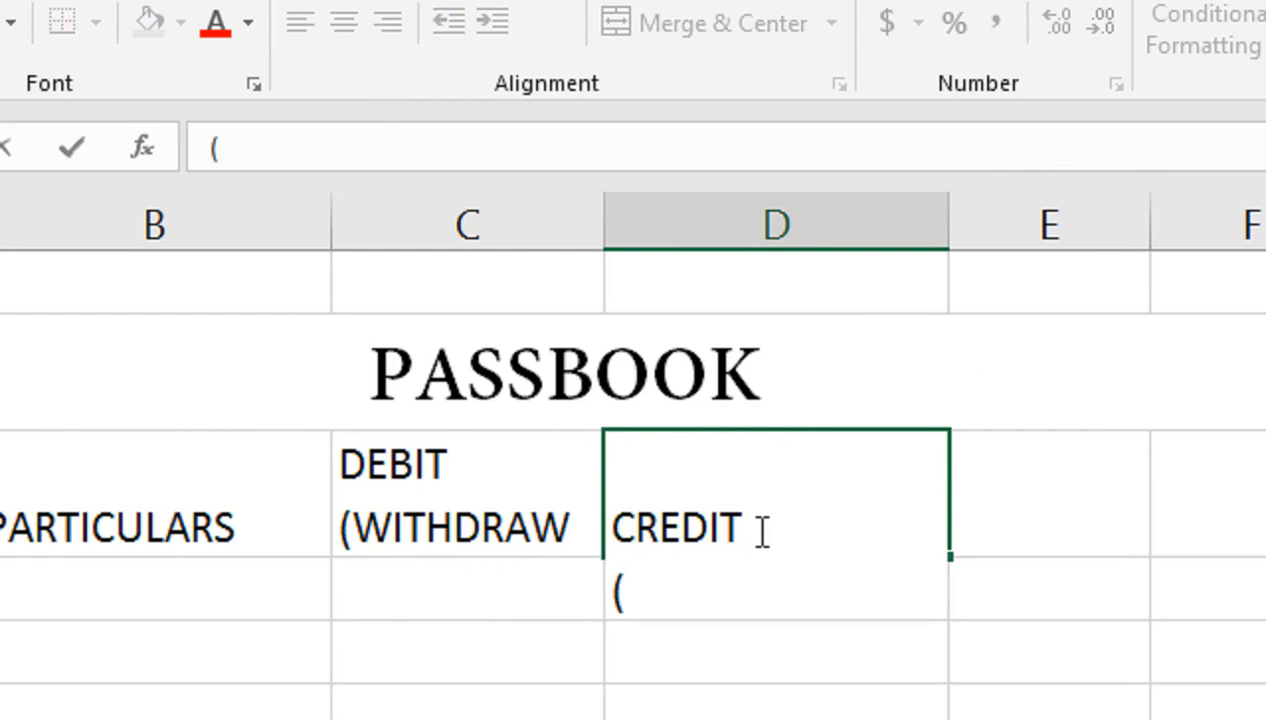
pyautogui.write('CAAS')
pyautogui.press('BackSpace')
pyautogui.press('BackSpace')
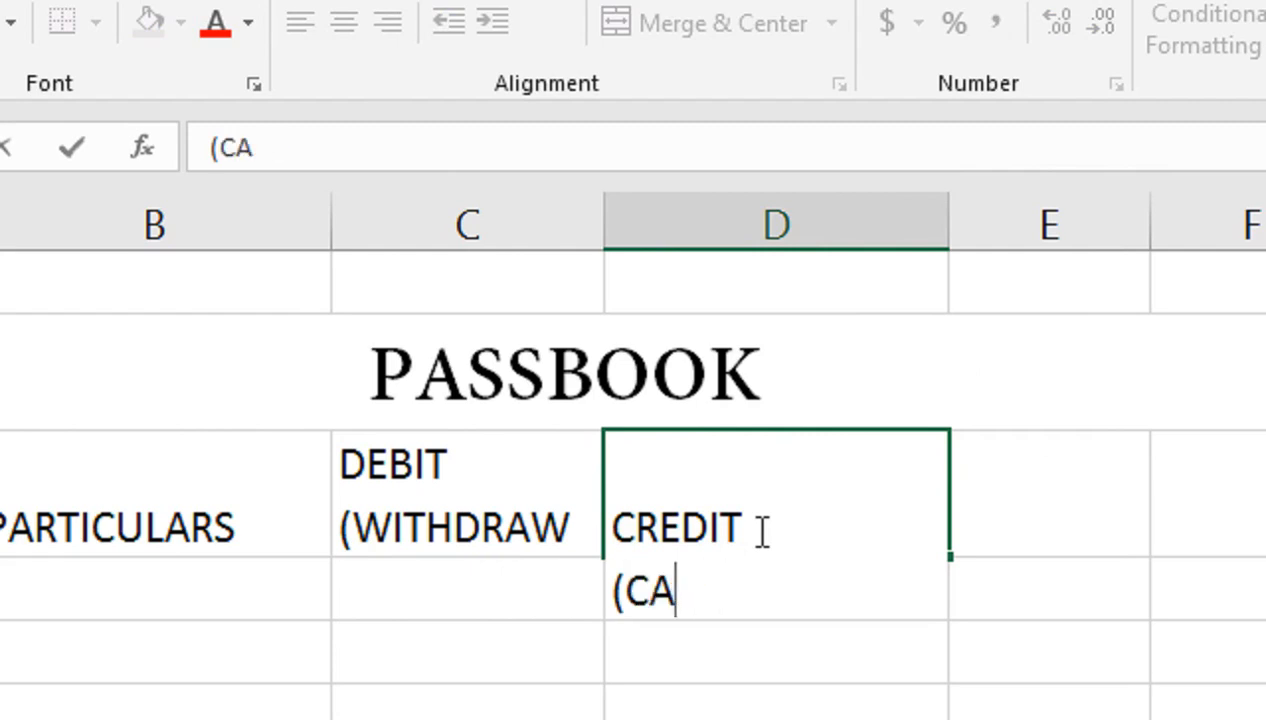
pyautogui.press('BackSpace')
pyautogui.press('BackSpace')
pyautogui.write('DEPOSITE')
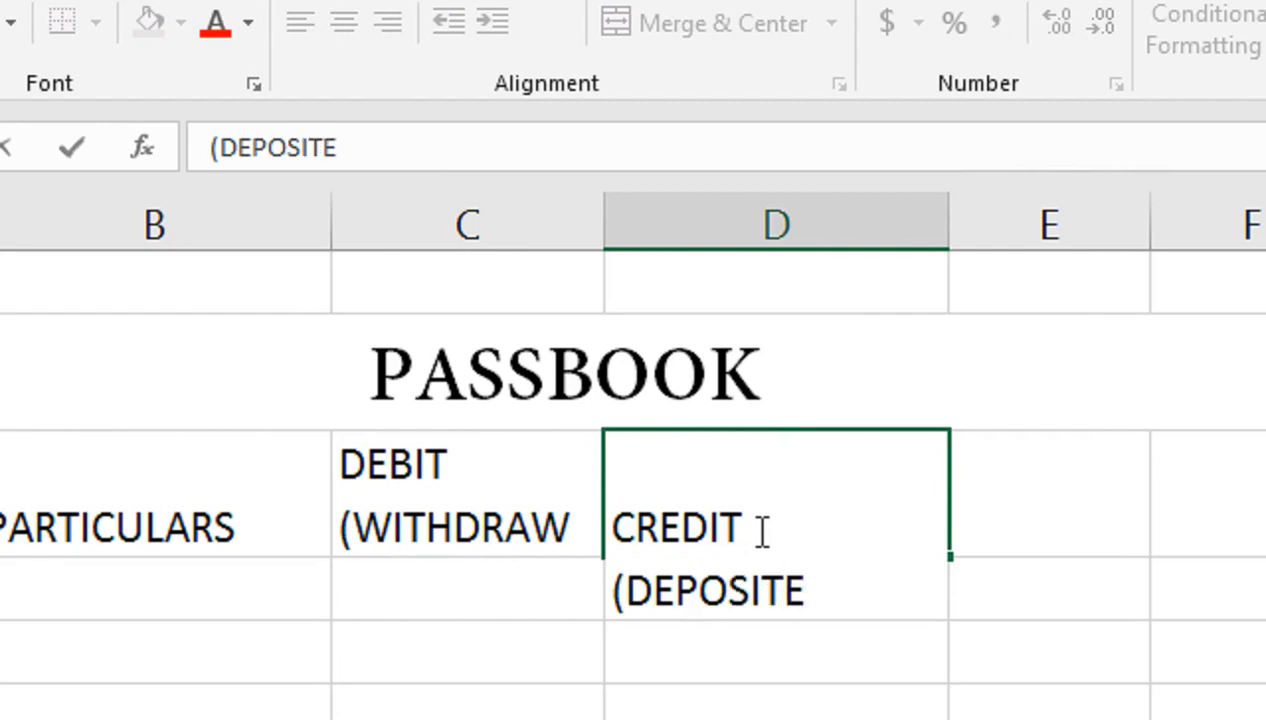
pyautogui.write(')')
pyautogui.press('Return')
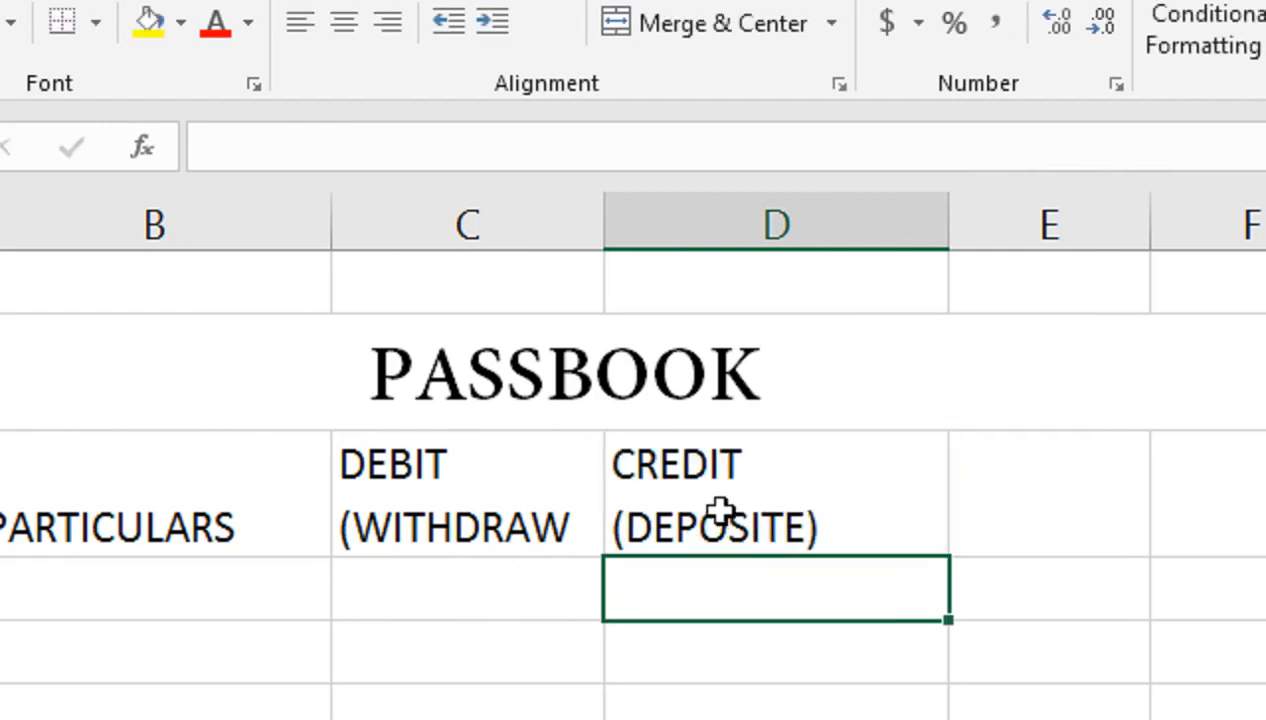
# Step: Enter the headings CR/DR in E3 and BALANCE in F3
pyautogui.click(1021, 492)
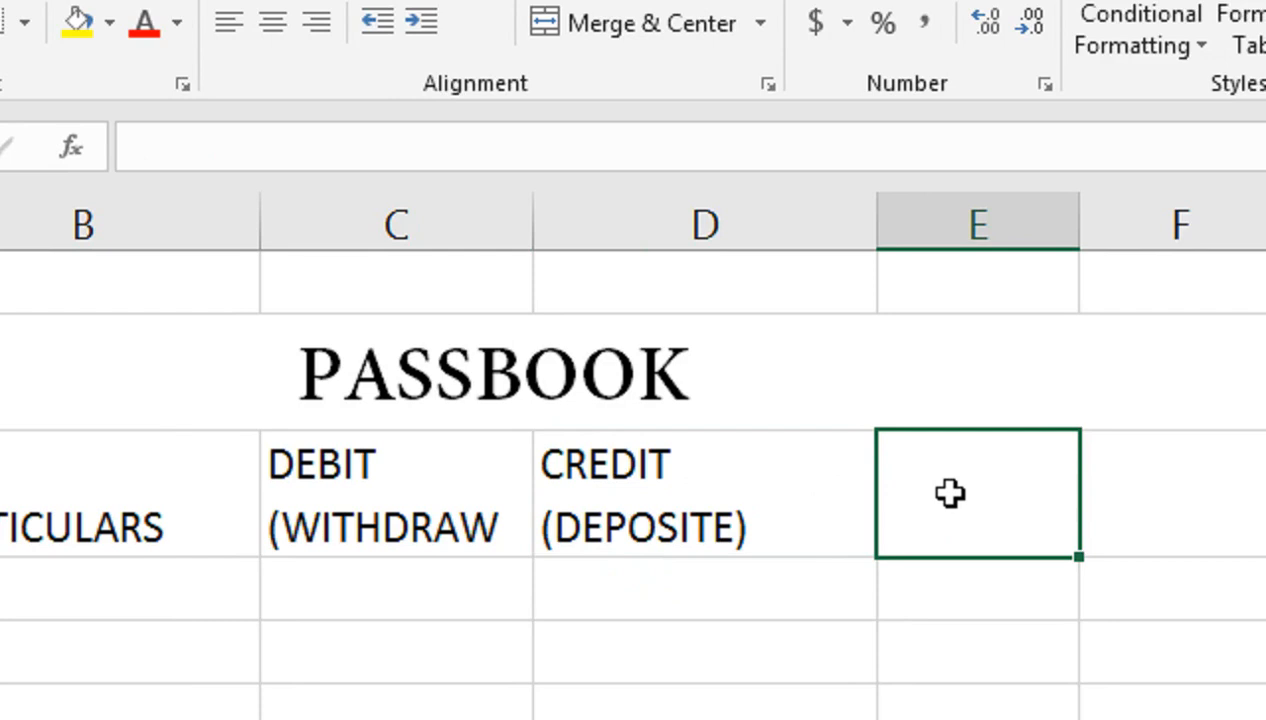
pyautogui.write('CR/DR')
pyautogui.hotkey('ctrl', 'Return')
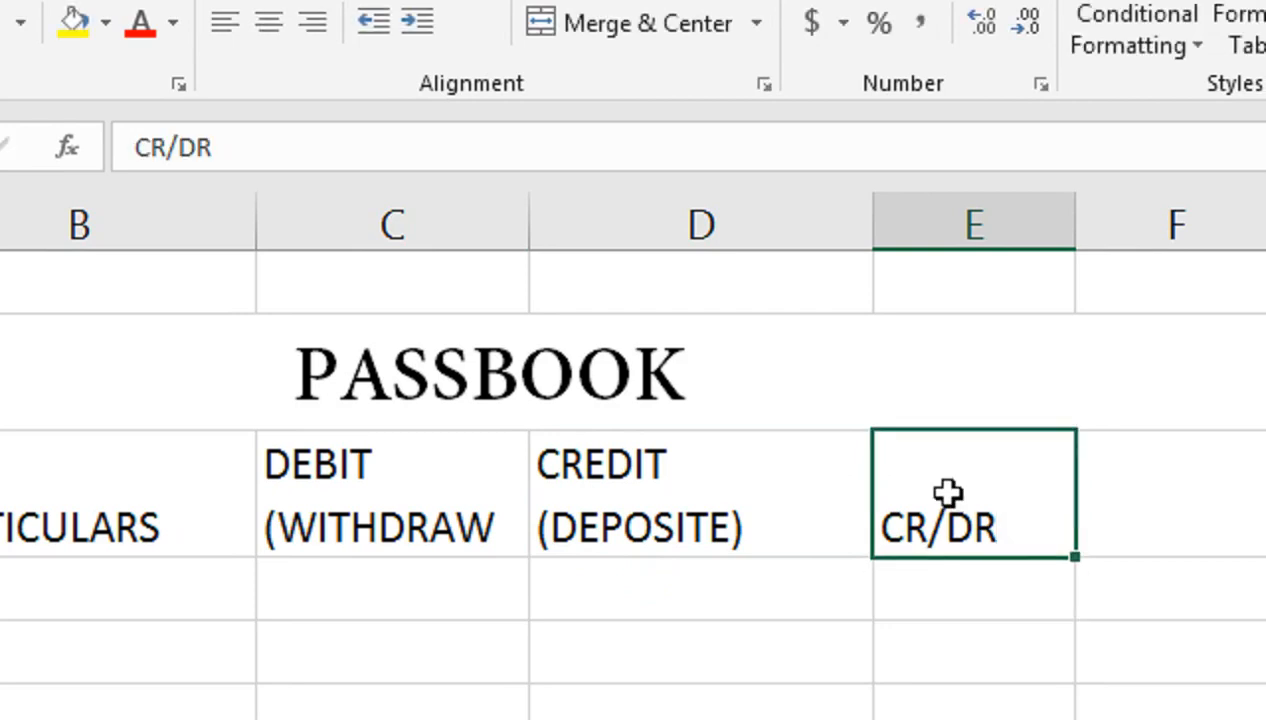
pyautogui.click(1199, 473)
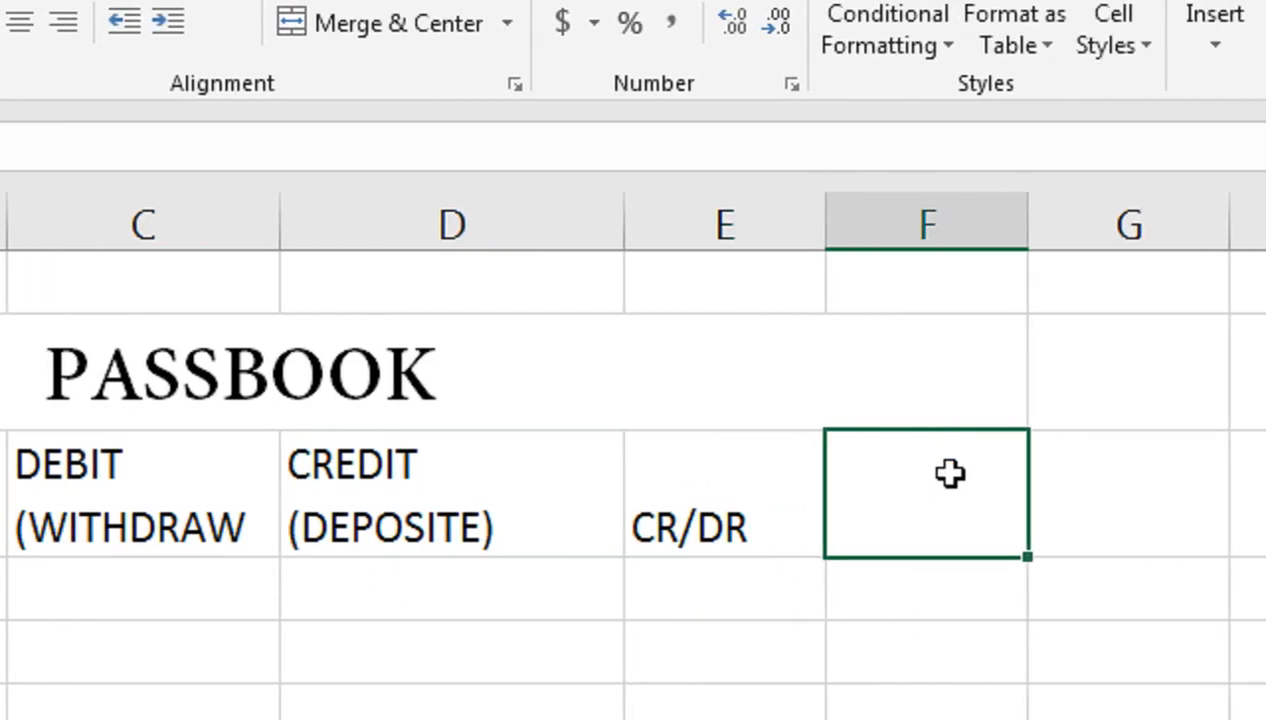
pyautogui.write('BALANCE')
pyautogui.press('Return')
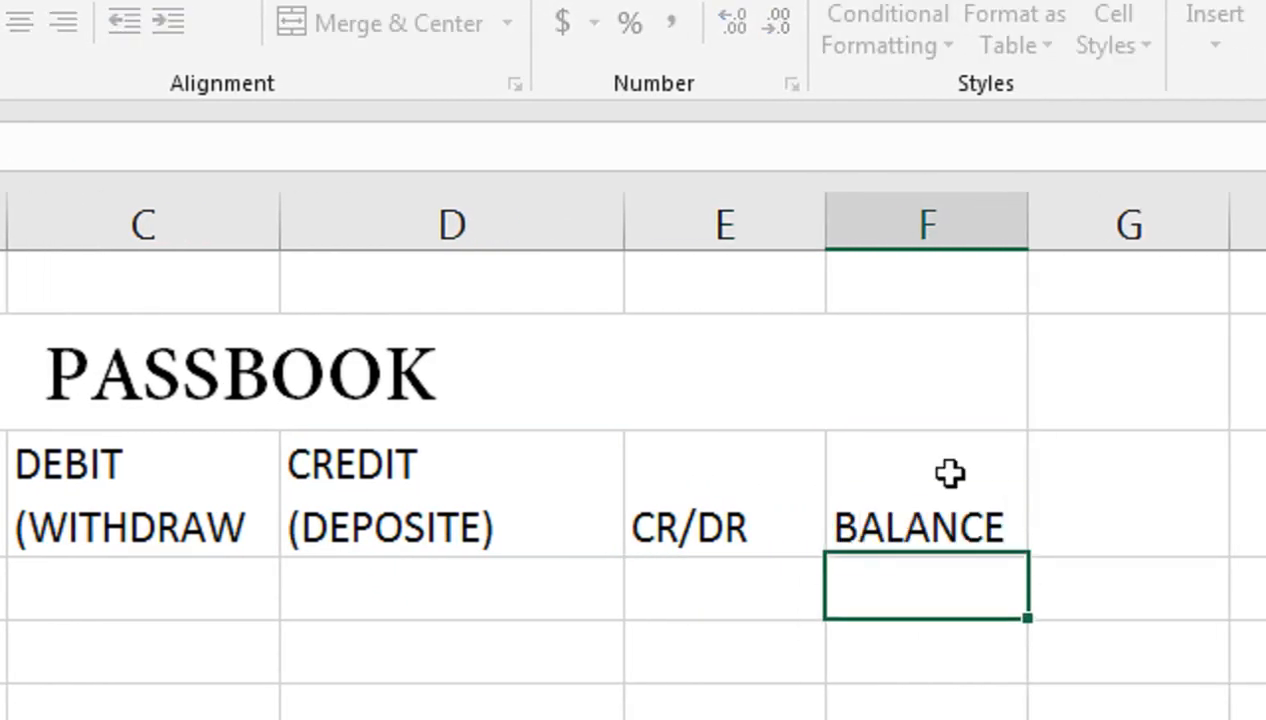
# Step: Make the A3:F3 headings centred, bold white text on a dark blue fill
pyautogui.moveTo(950, 514); pyautogui.dragTo(0, 461)
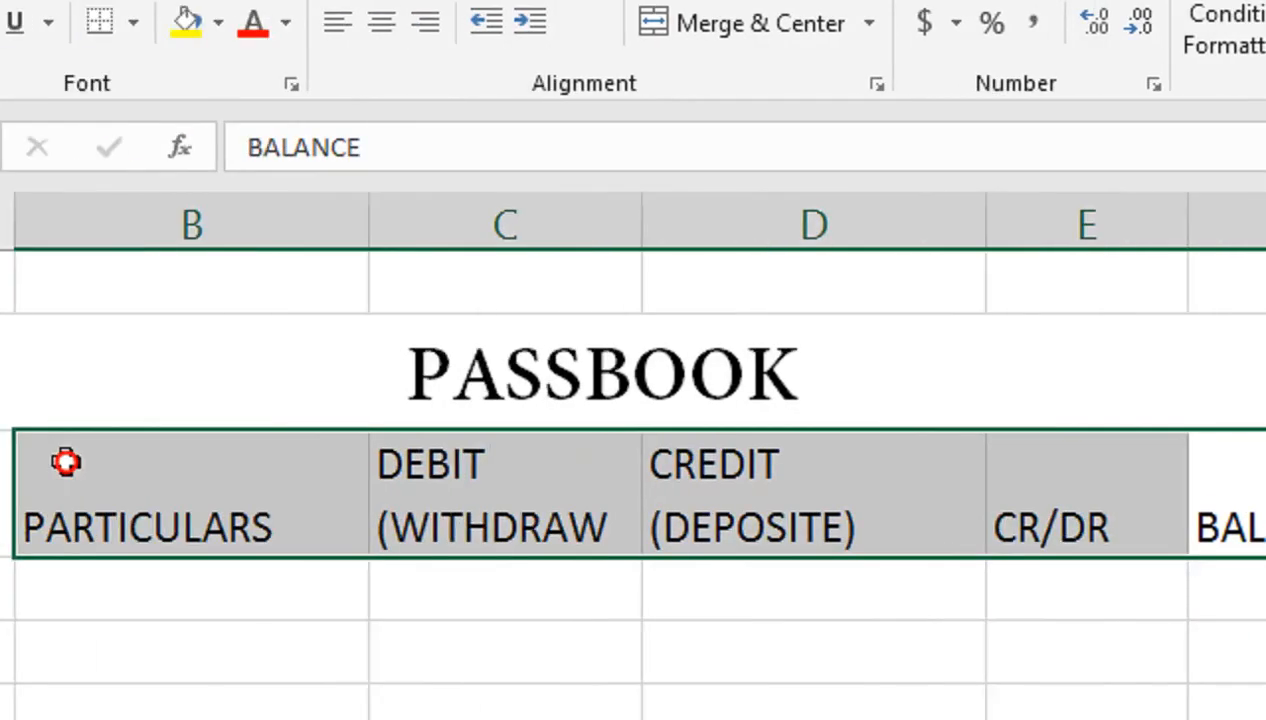
pyautogui.click(381, 22)
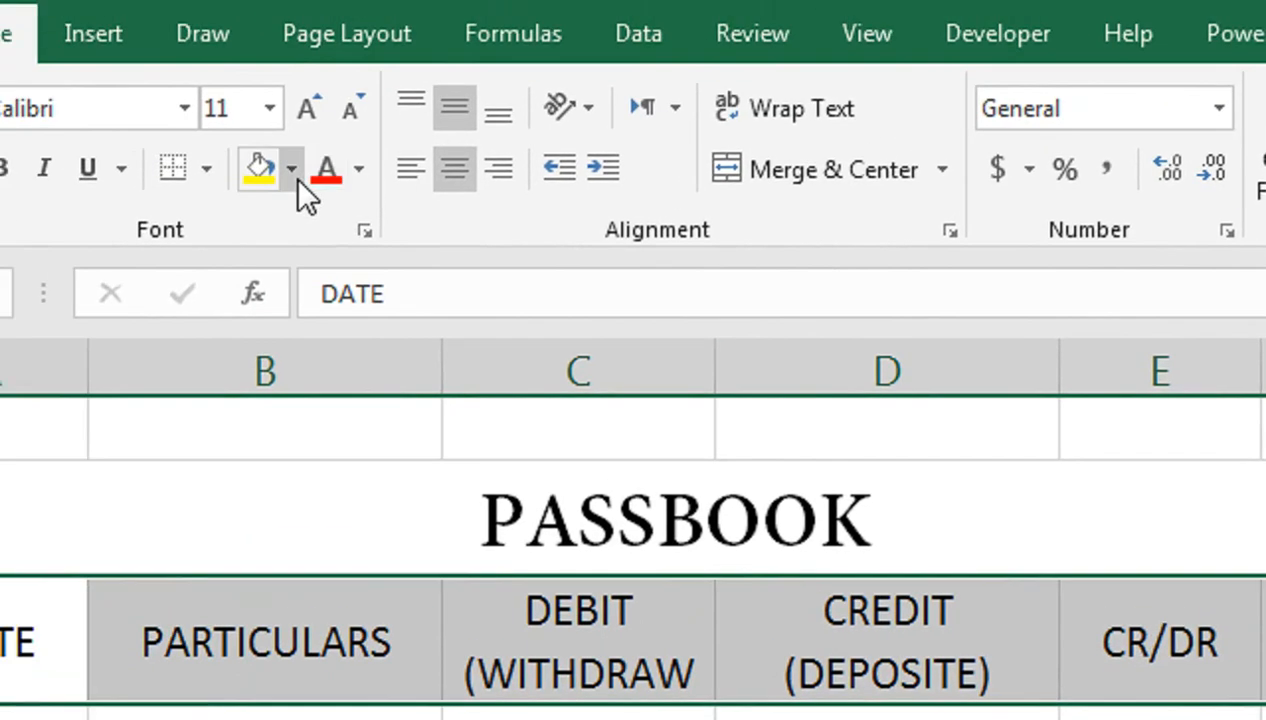
pyautogui.click(284, 166)
pyautogui.click(520, 474)
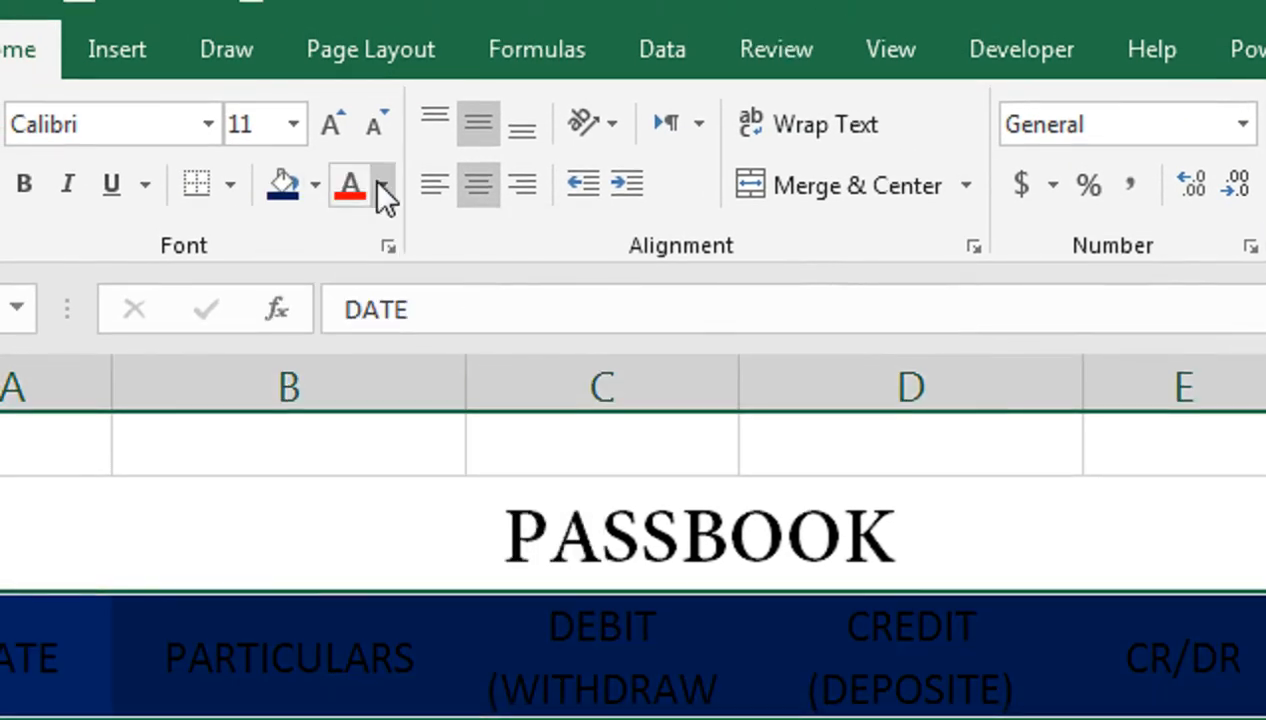
pyautogui.click(382, 170)
pyautogui.click(348, 322)
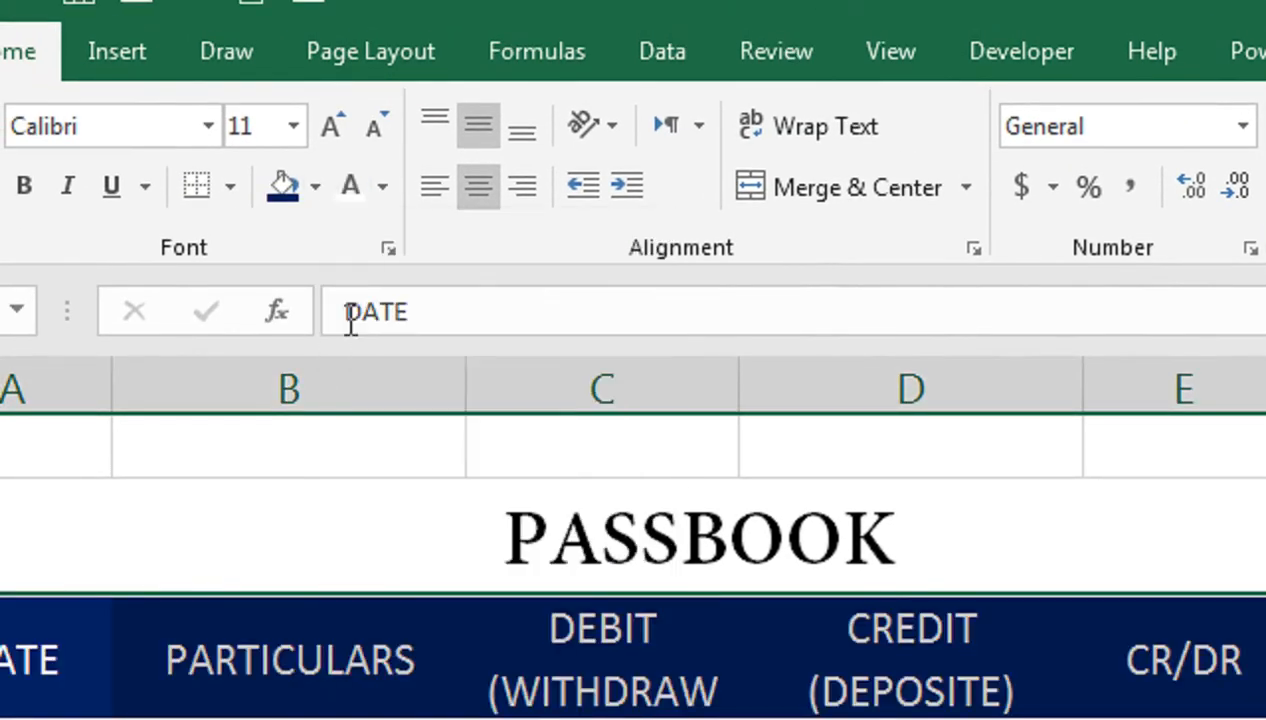
pyautogui.click(24, 186)
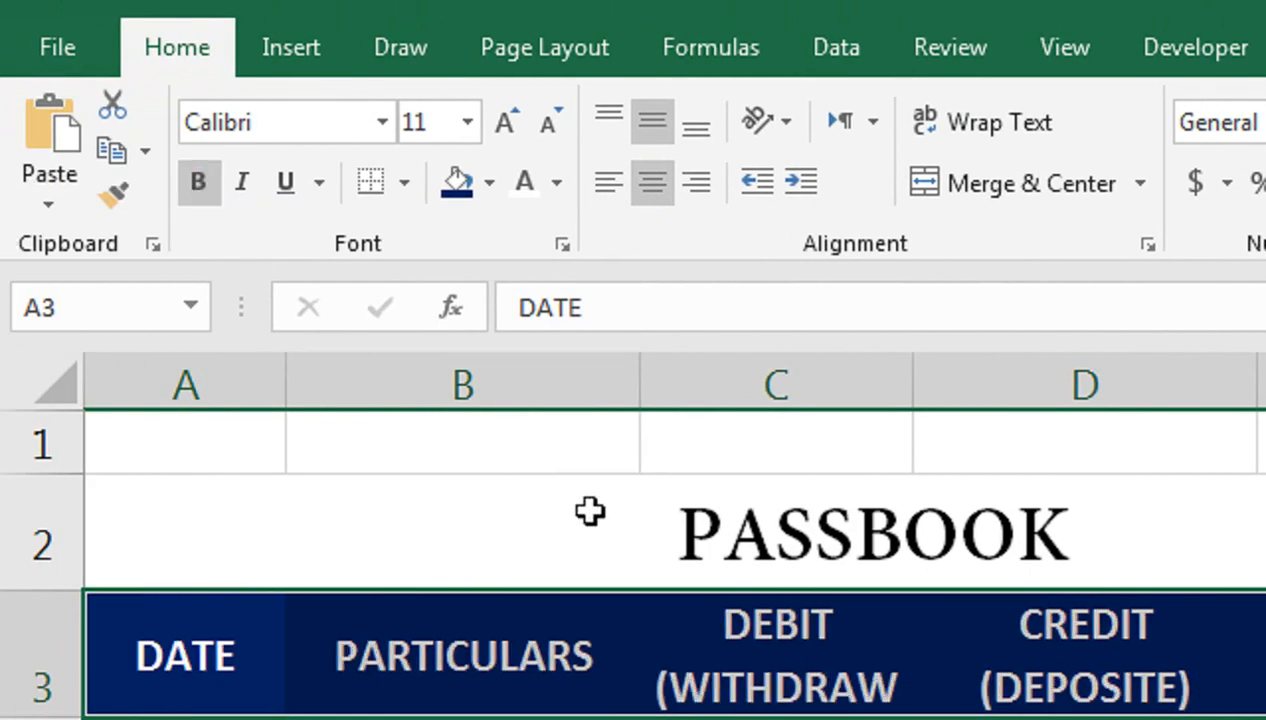
# Step: Fill the PASSBOOK title row yellow
pyautogui.click(684, 494)
pyautogui.click(489, 184)
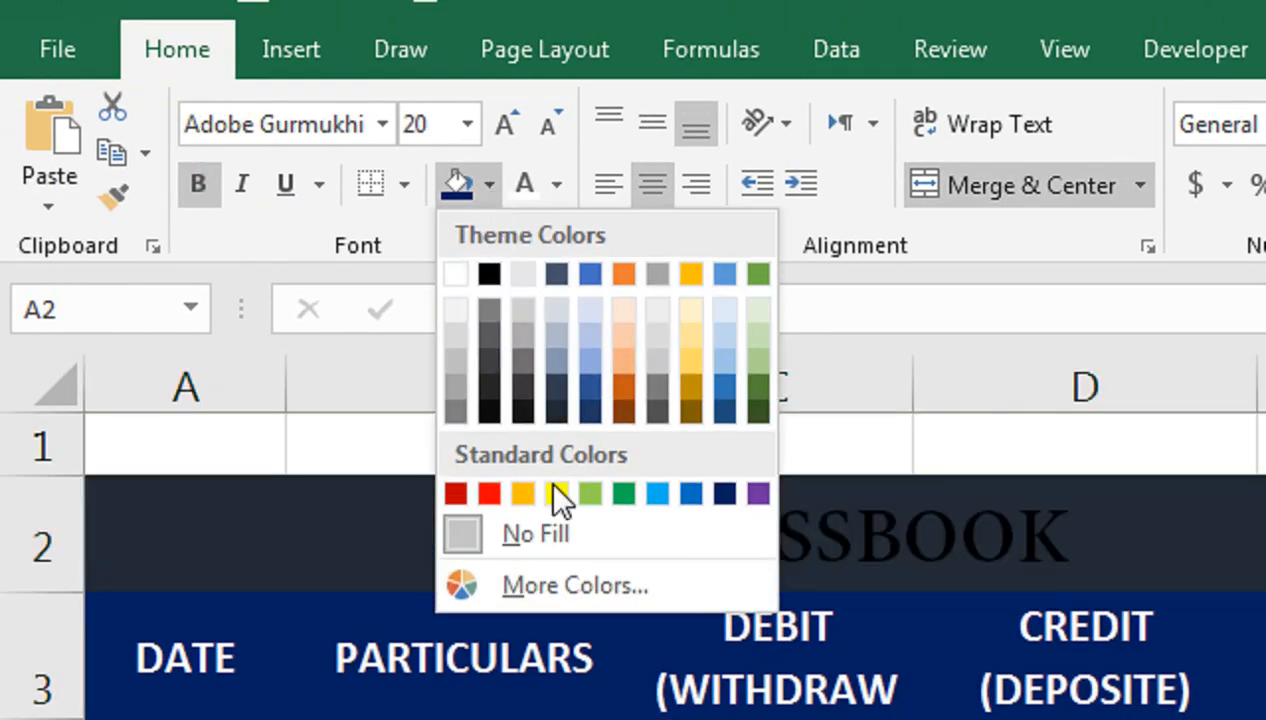
pyautogui.click(557, 494)
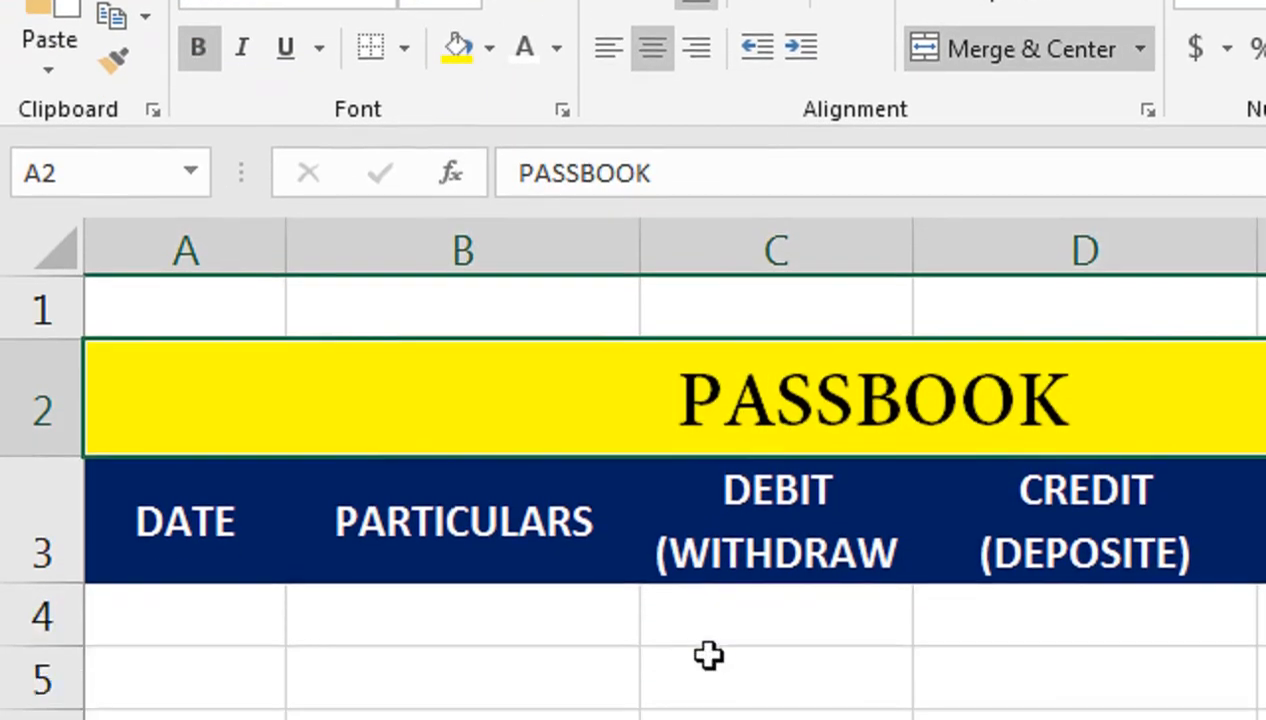
pyautogui.click(228, 510)
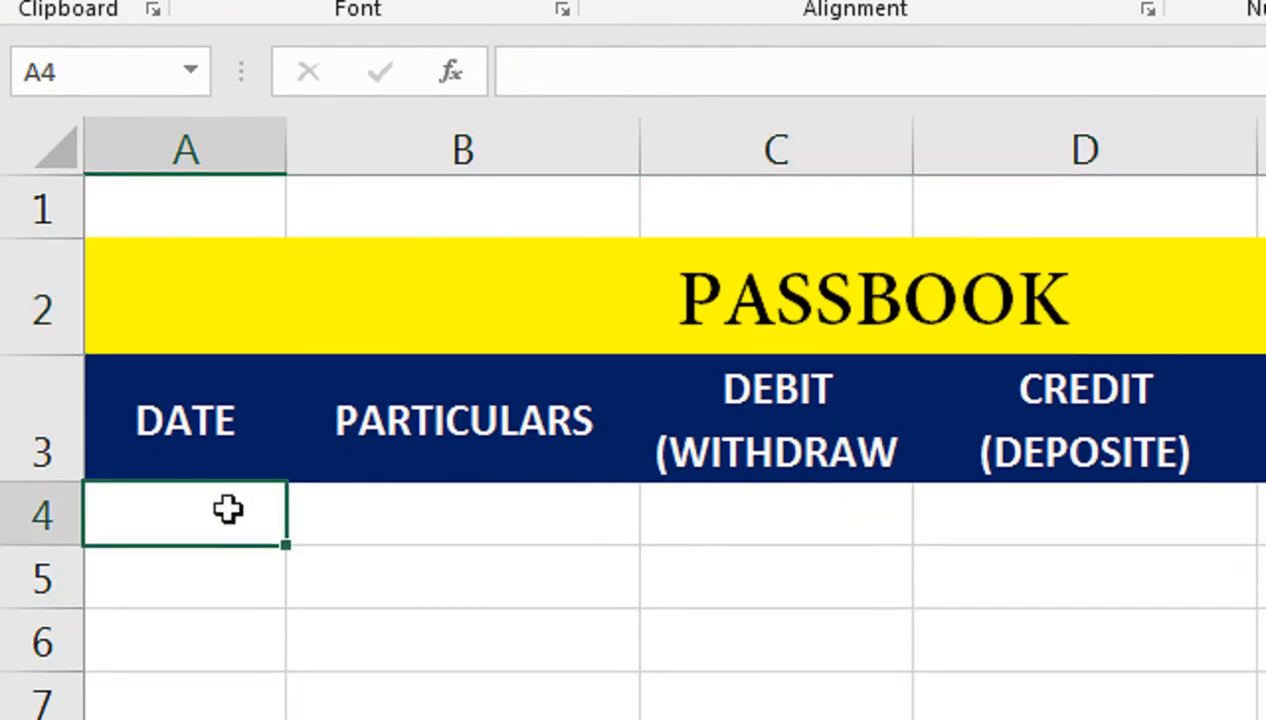
# Step: Fill the DATE column from 1-Jan-22 down to 7-Jan-22 in A4:A10
pyautogui.write('1-JA')
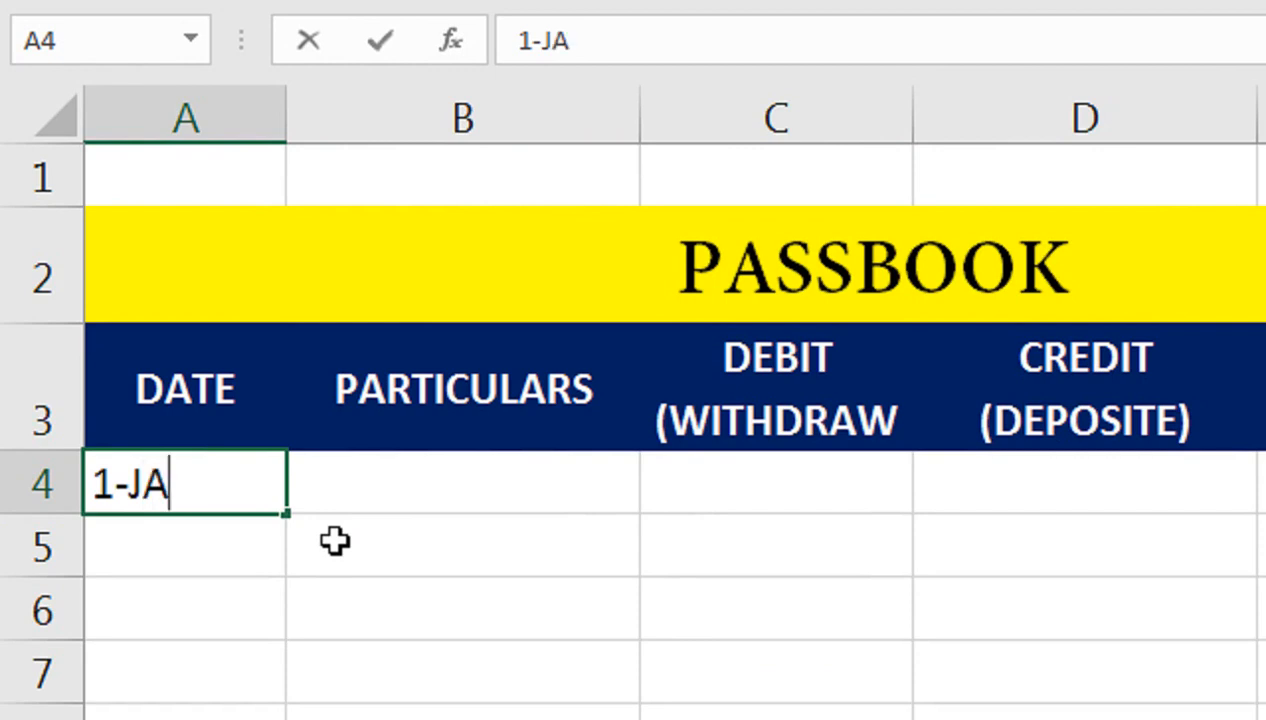
pyautogui.write('N-2020')
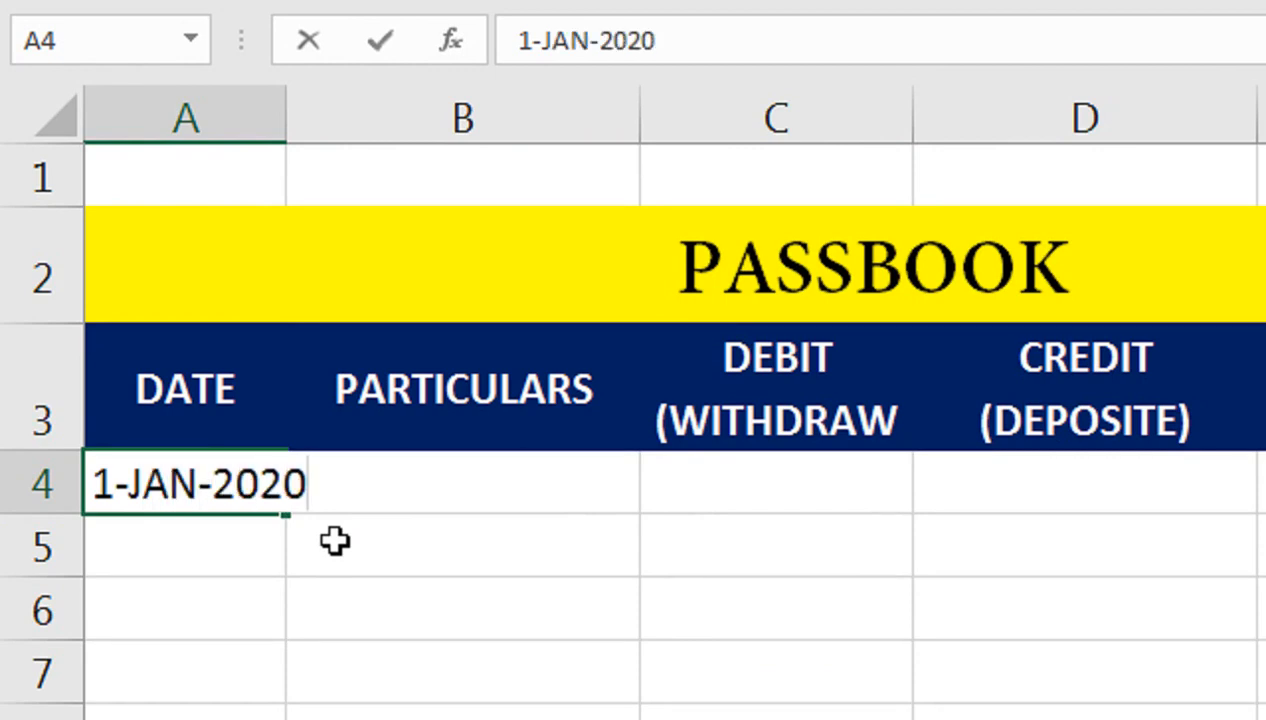
pyautogui.press('BackSpace')
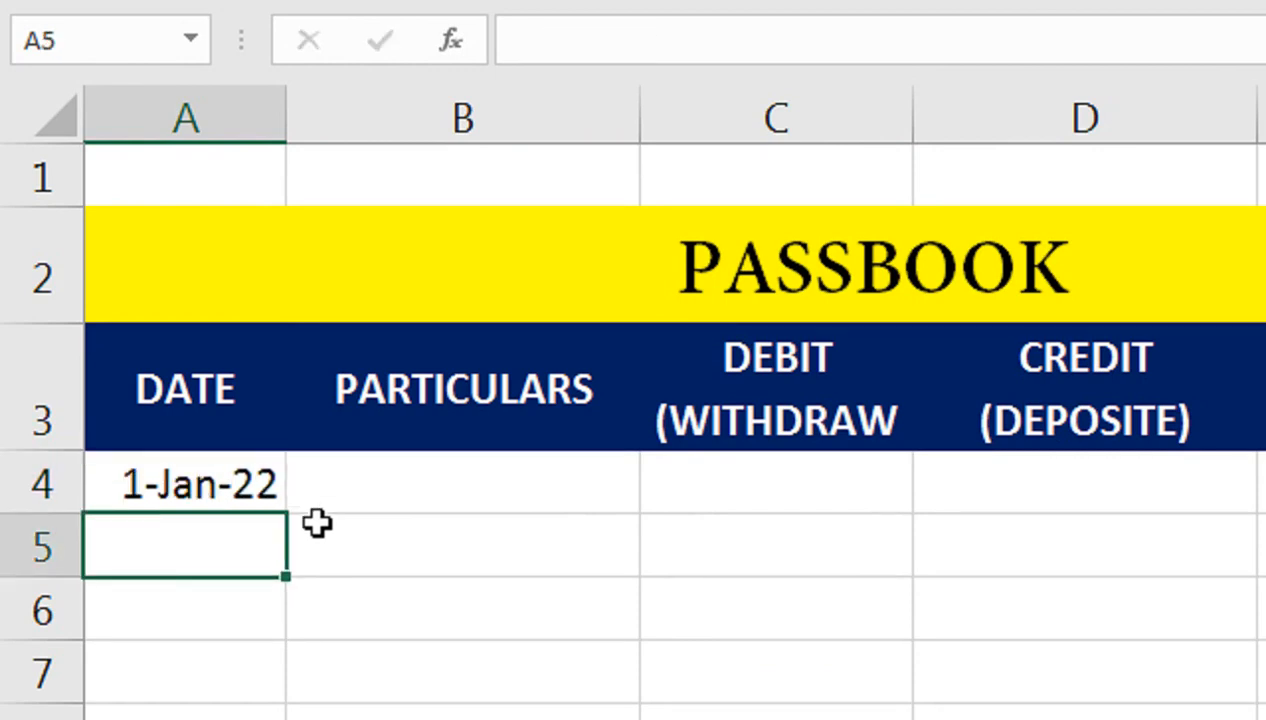
pyautogui.click(279, 478)
pyautogui.moveTo(284, 513); pyautogui.dragTo(282, 719)
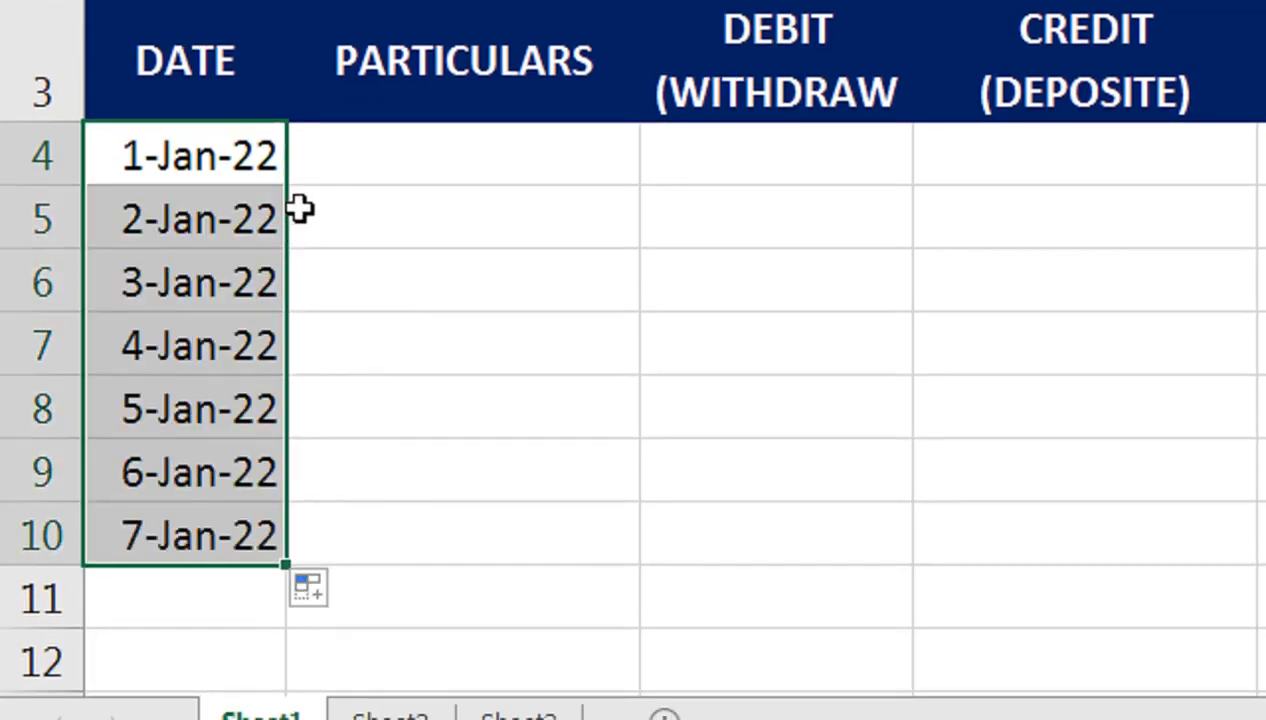
# Step: Enter CASH as the first particulars in B4
pyautogui.click(288, 205)
pyautogui.click(733, 152)
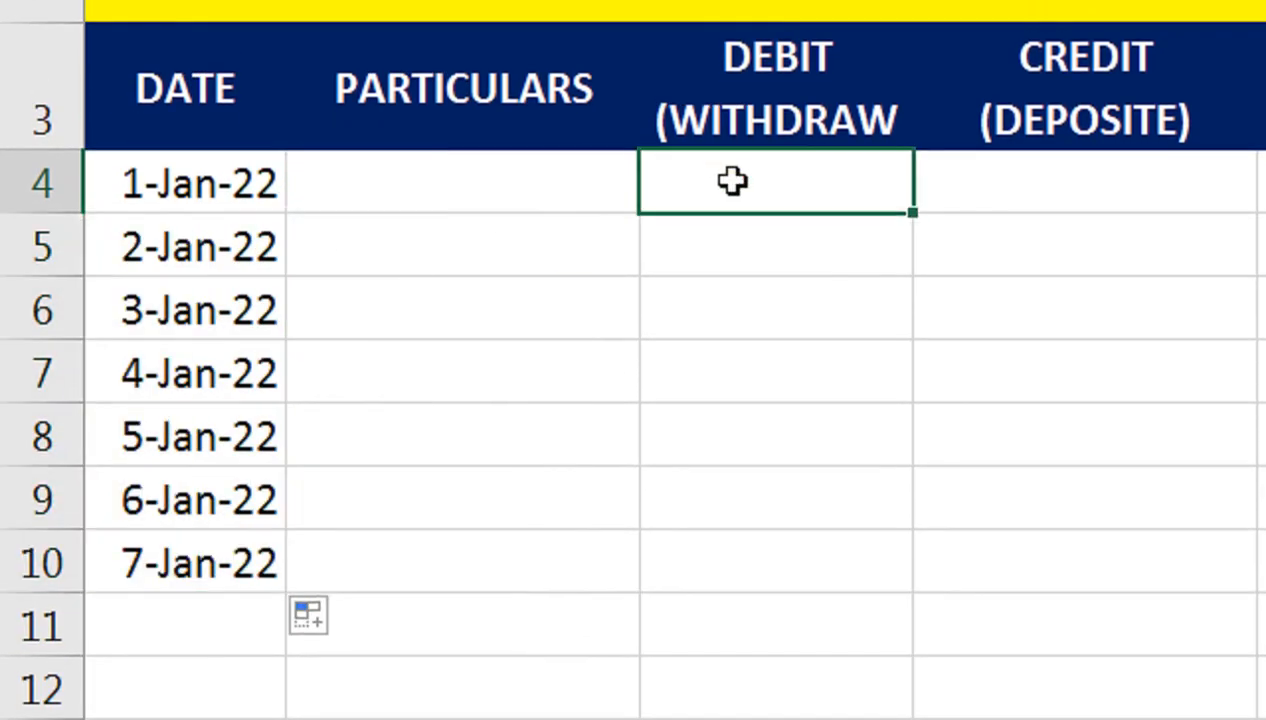
pyautogui.click(570, 181)
pyautogui.write('CASH')
pyautogui.press('Tab')
pyautogui.press('Tab')
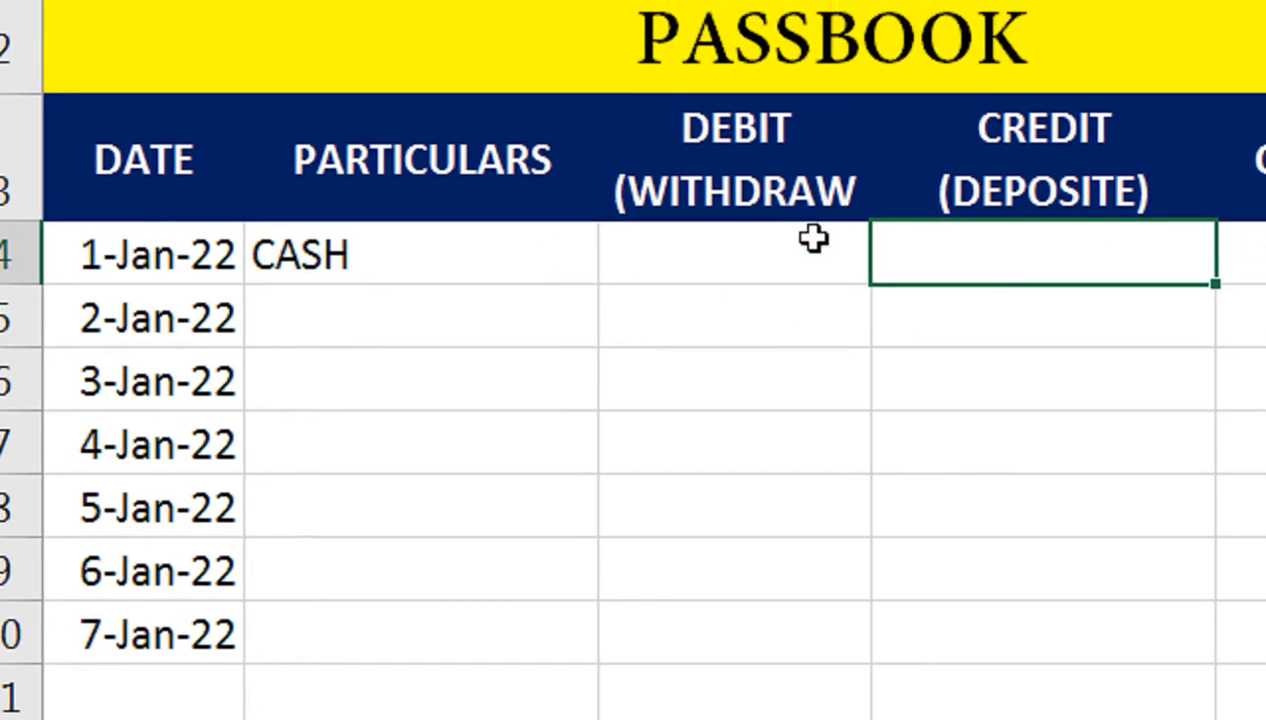
# Step: Widen column C and complete the C3 header as DEBIT (WITHDRAW)
pyautogui.click(827, 189)
pyautogui.click(882, 105)
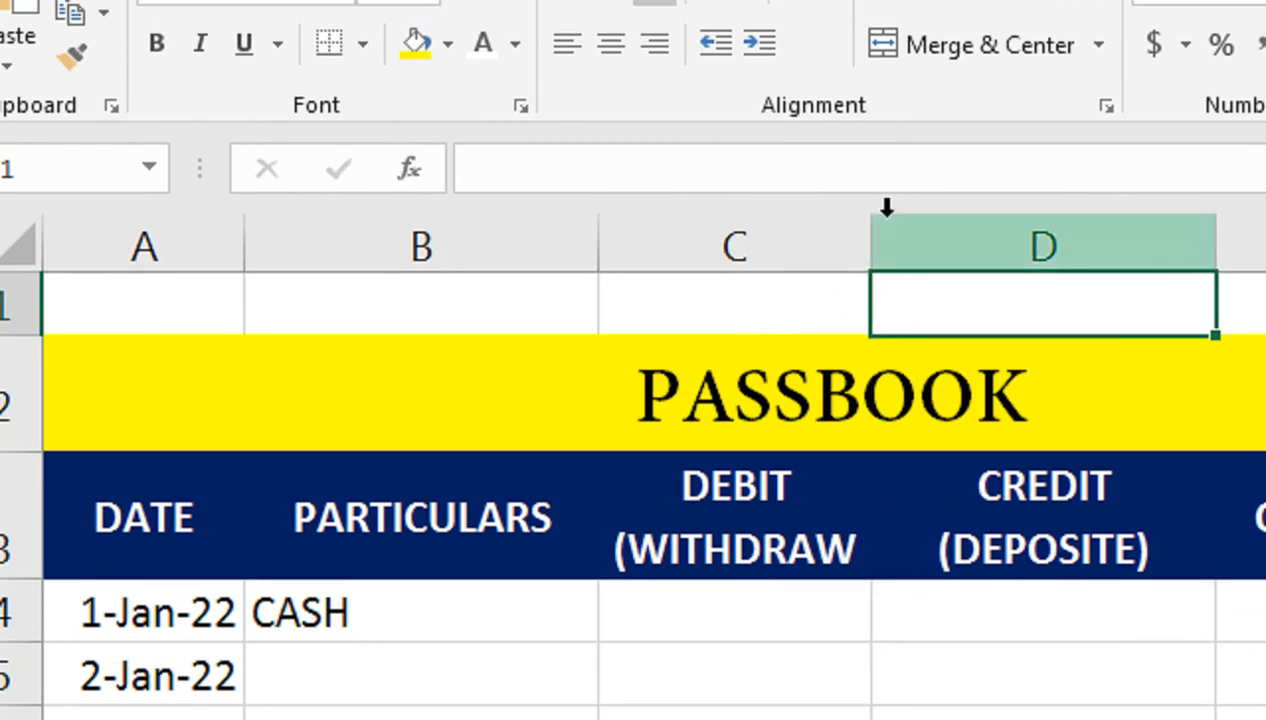
pyautogui.moveTo(870, 228); pyautogui.dragTo(908, 229)
pyautogui.click(880, 540)
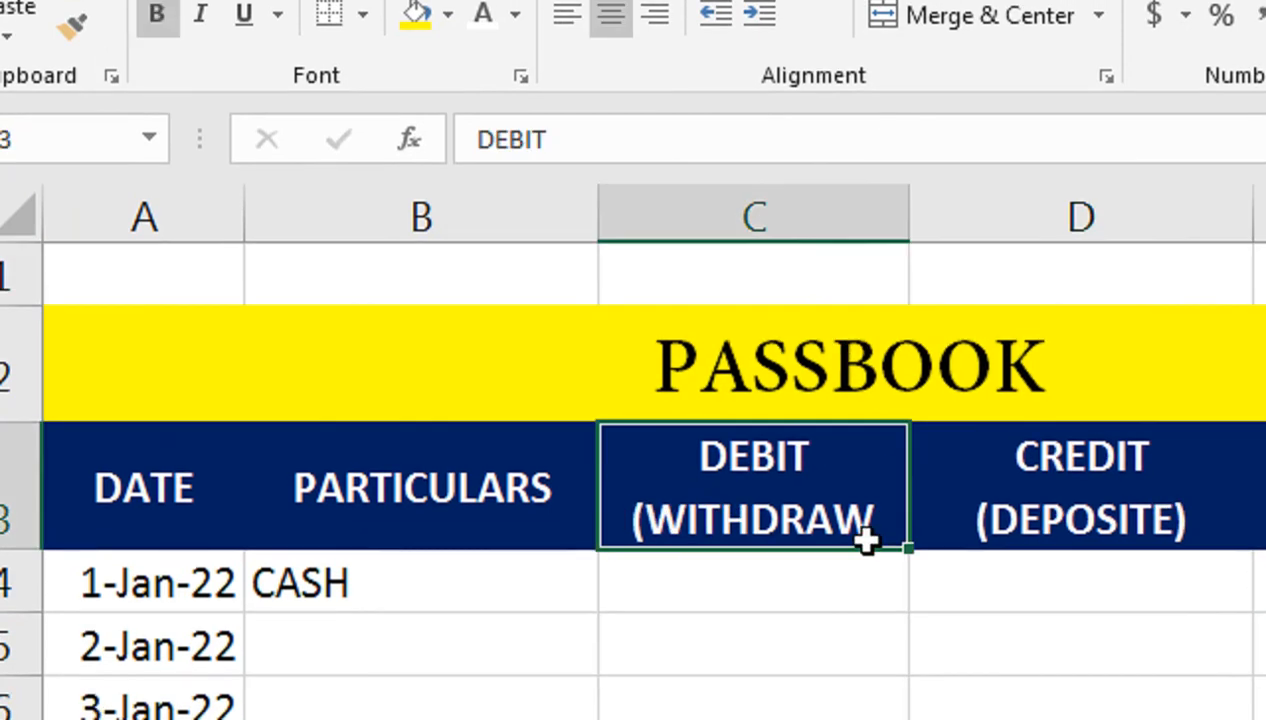
pyautogui.doubleClick(866, 540)
pyautogui.write(')')
pyautogui.press('Return')
# Step: Enter a 50000 credit in D4 and select the credit cells D4:D10
pyautogui.click(1019, 551)
pyautogui.write('50000')
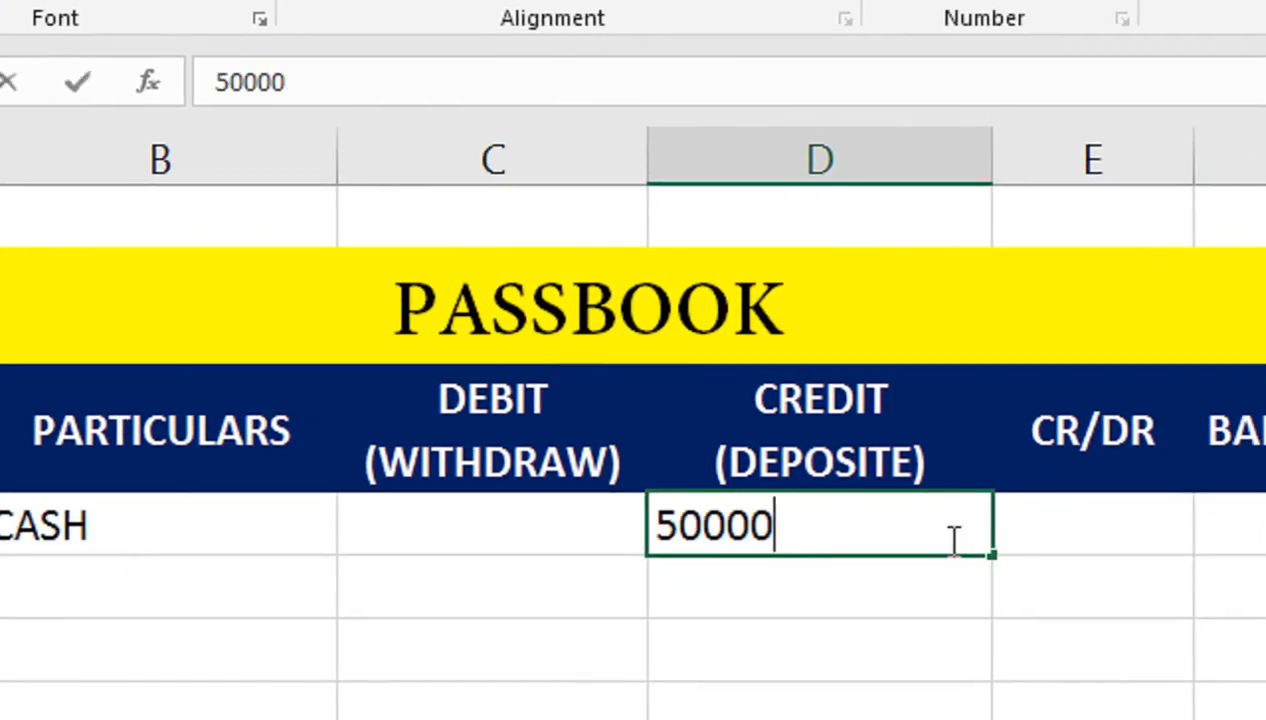
pyautogui.press('Return')
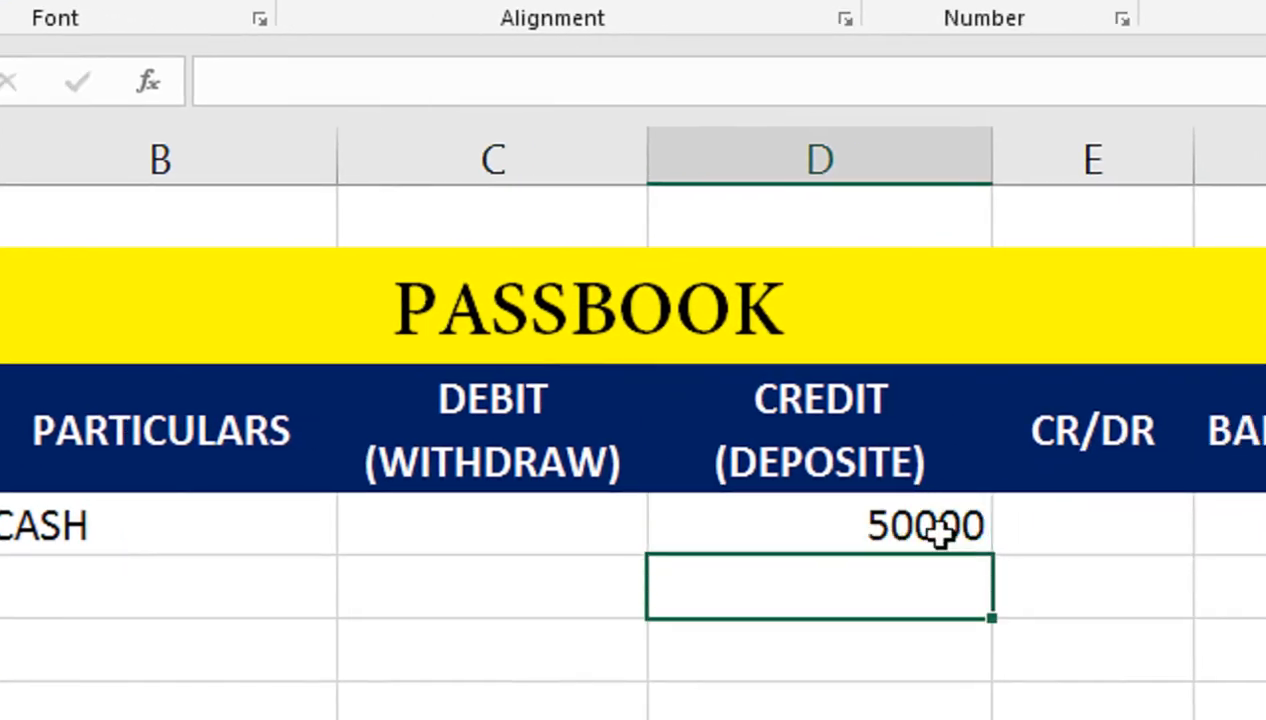
pyautogui.moveTo(899, 526); pyautogui.dragTo(829, 540)
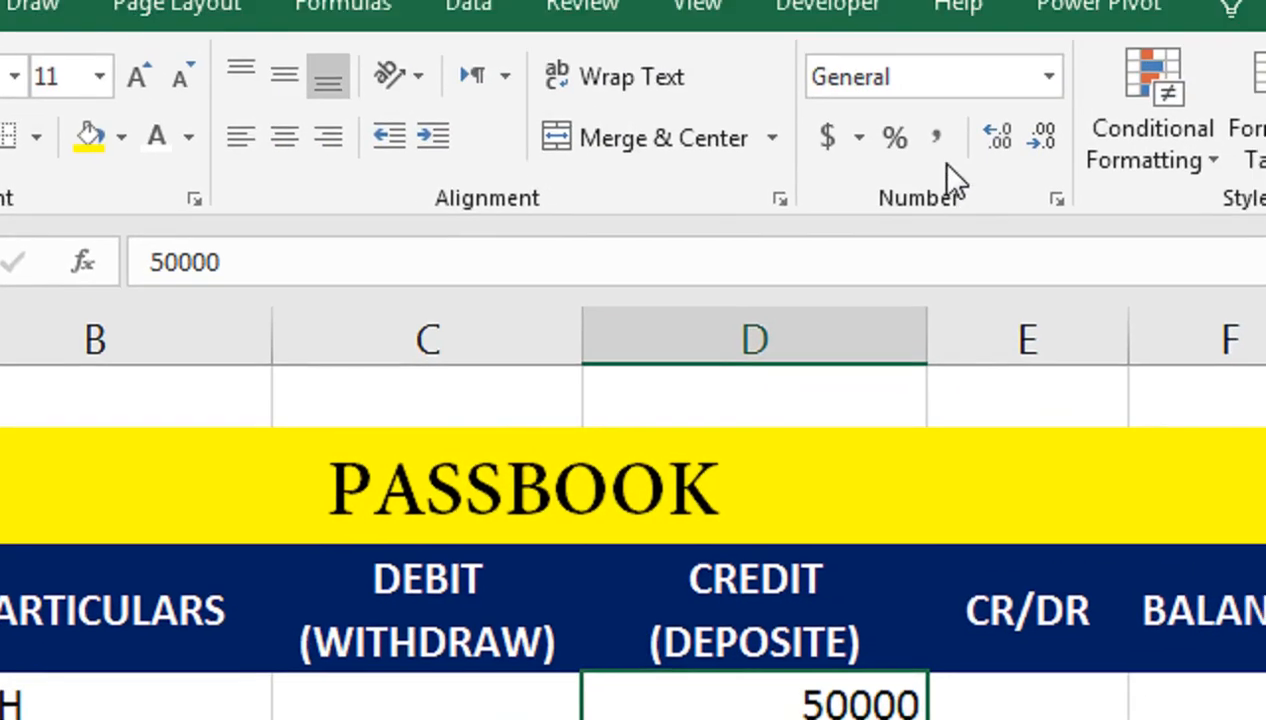
# Step: Apply Comma Style to the credit D4:D10 and debit C4:C10 cells
pyautogui.click(942, 181)
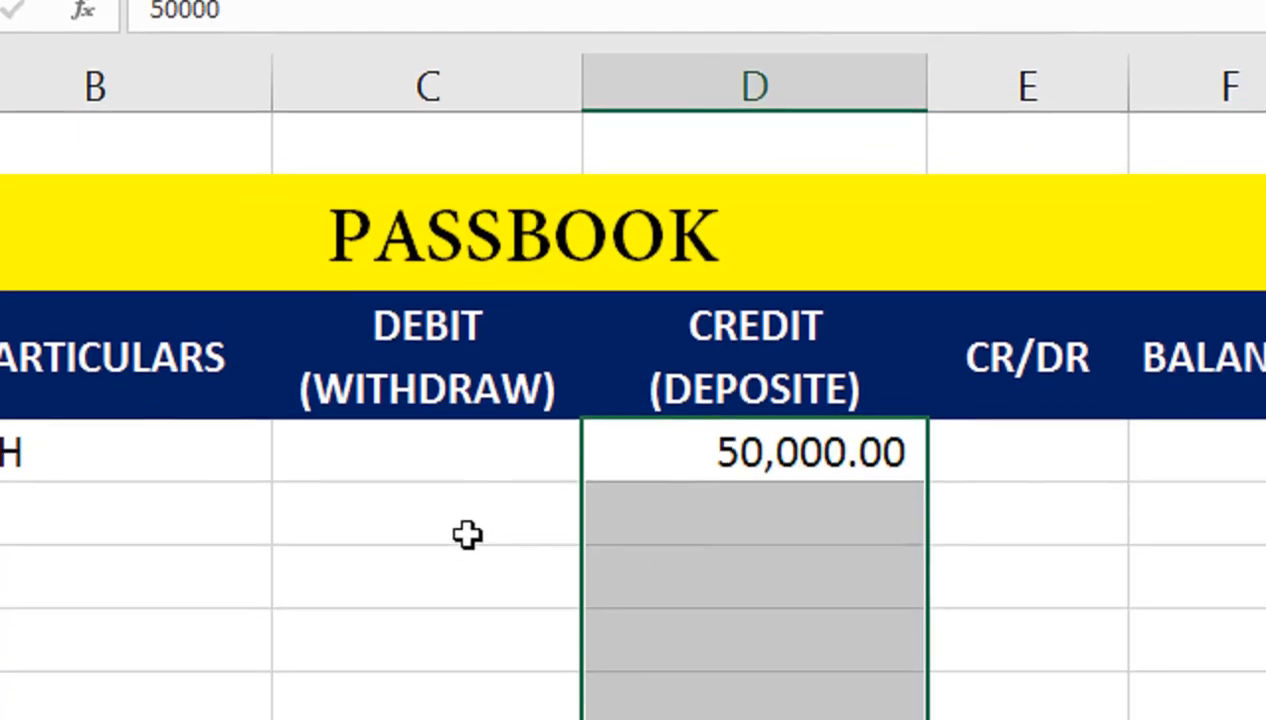
pyautogui.moveTo(486, 452); pyautogui.dragTo(419, 715)
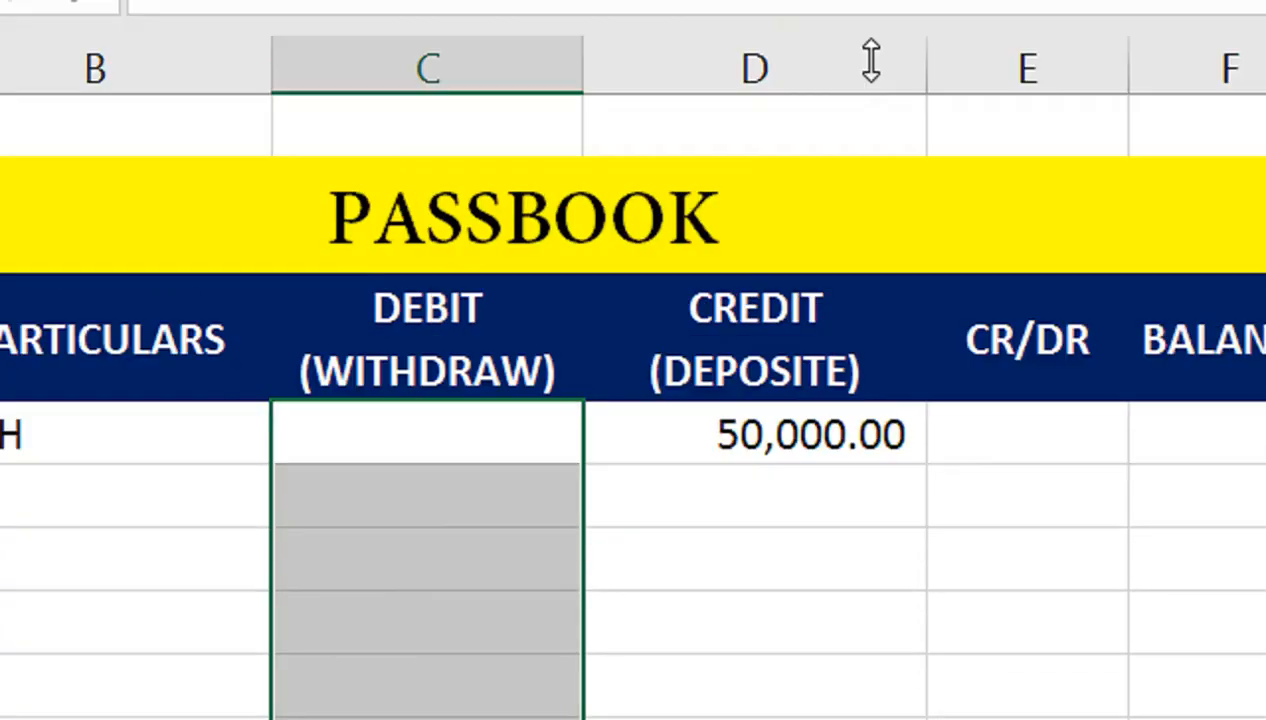
pyautogui.click(935, 130)
pyautogui.click(935, 537)
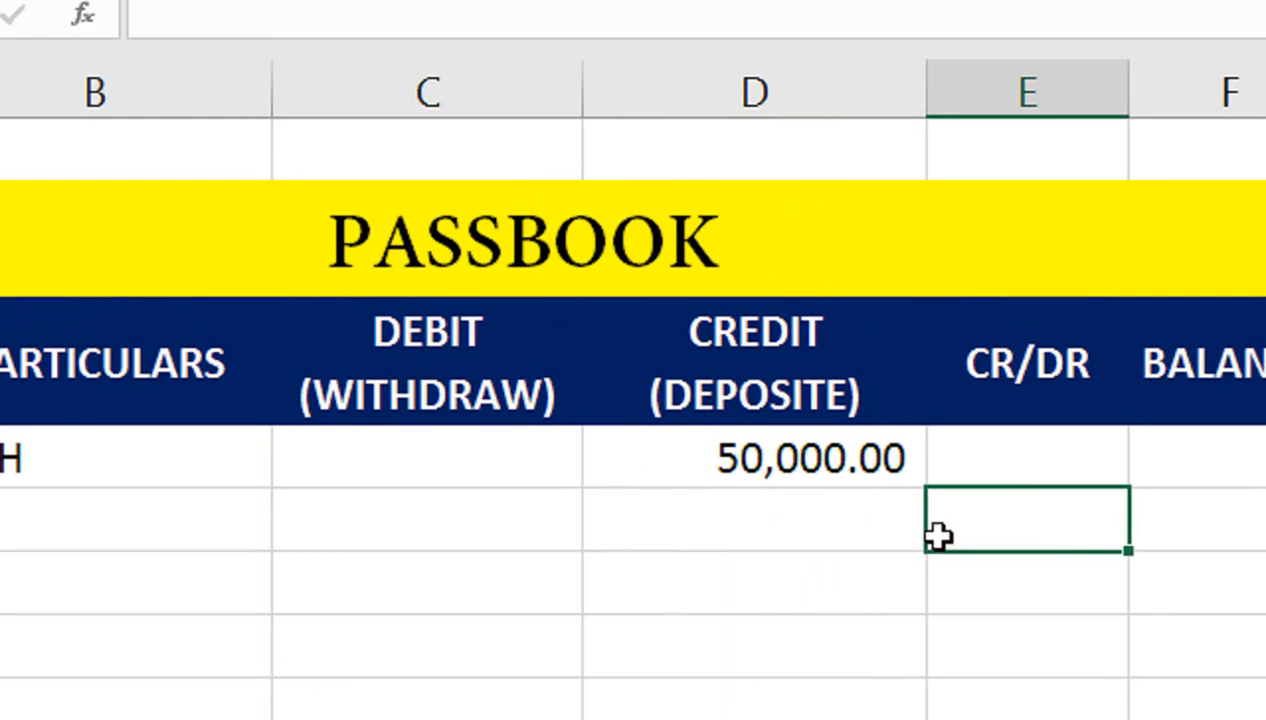
# Step: Set the first balance in F4 to the formula =D4
pyautogui.click(1209, 693)
pyautogui.write('=')
pyautogui.press('Left')
pyautogui.press('Left')
pyautogui.press('Return')
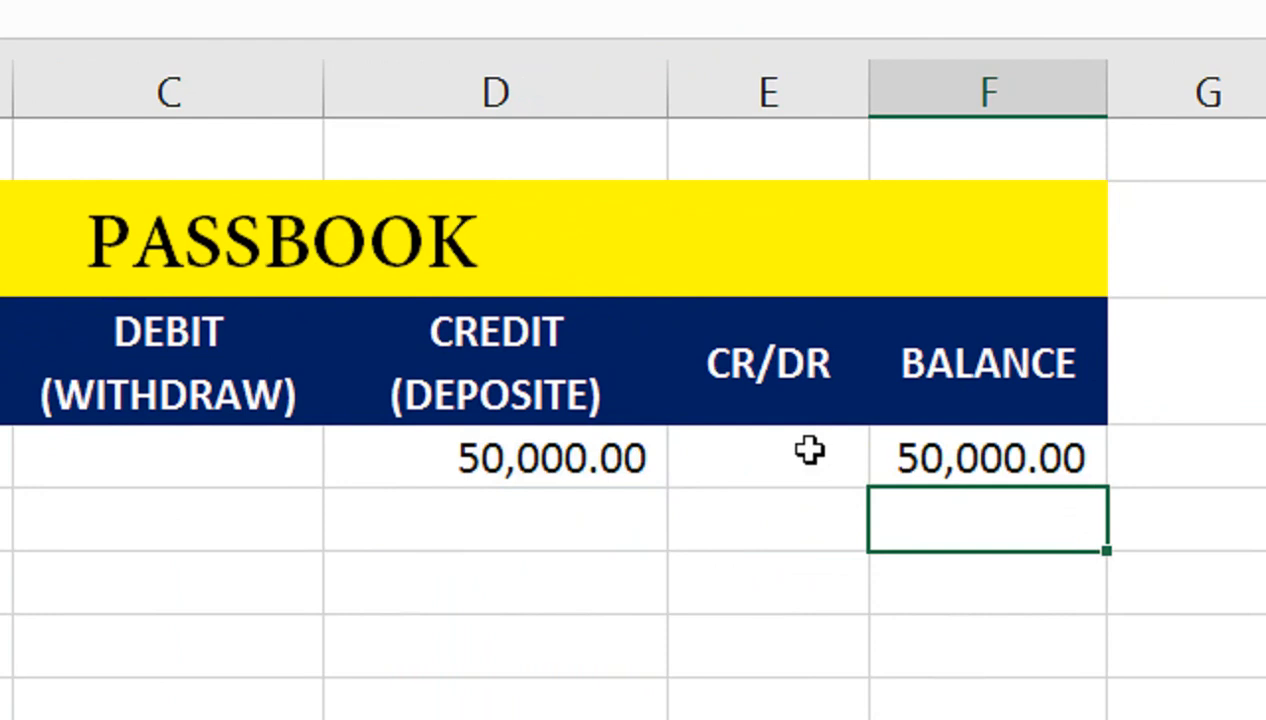
pyautogui.press('Up')
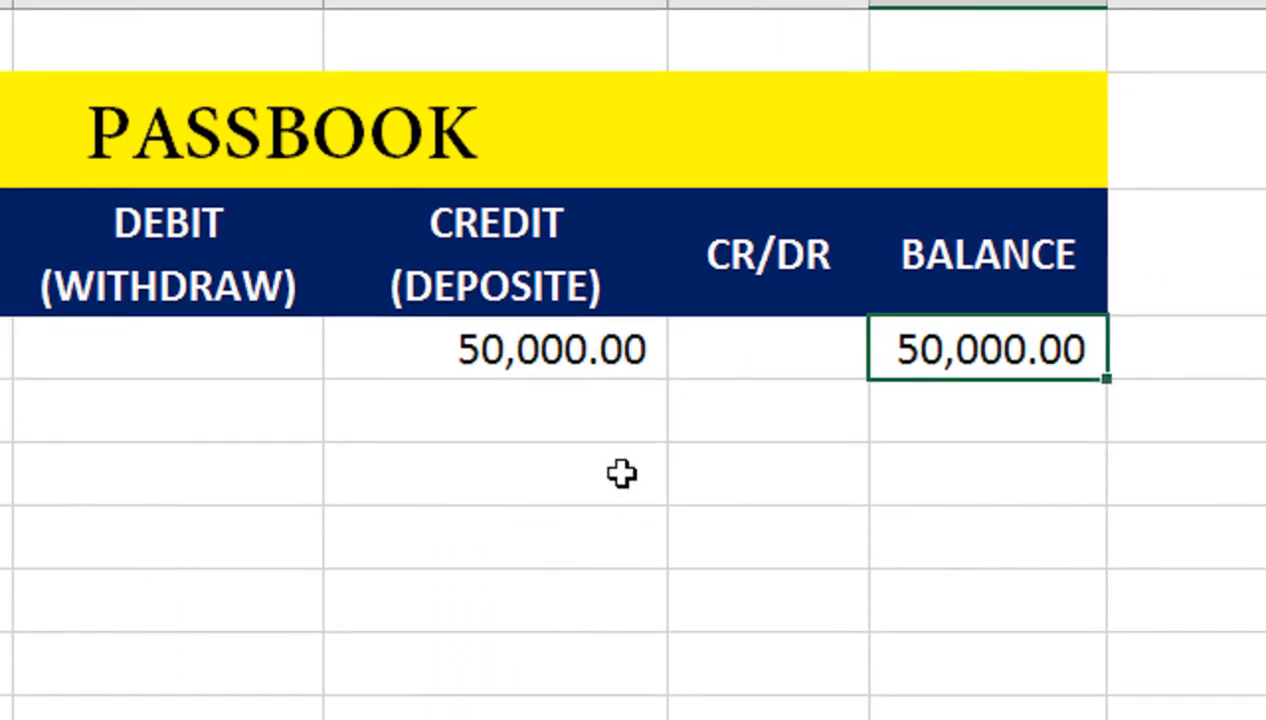
pyautogui.click(719, 342)
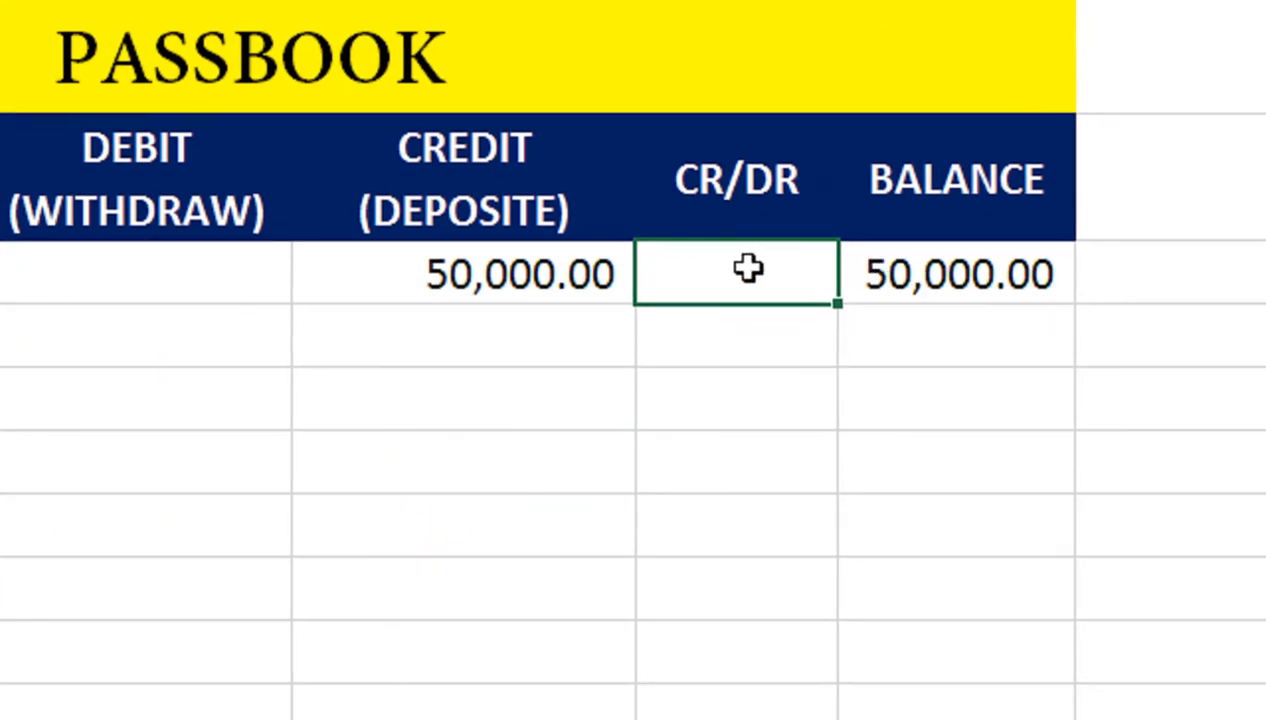
pyautogui.click(876, 270)
pyautogui.write('=D4')
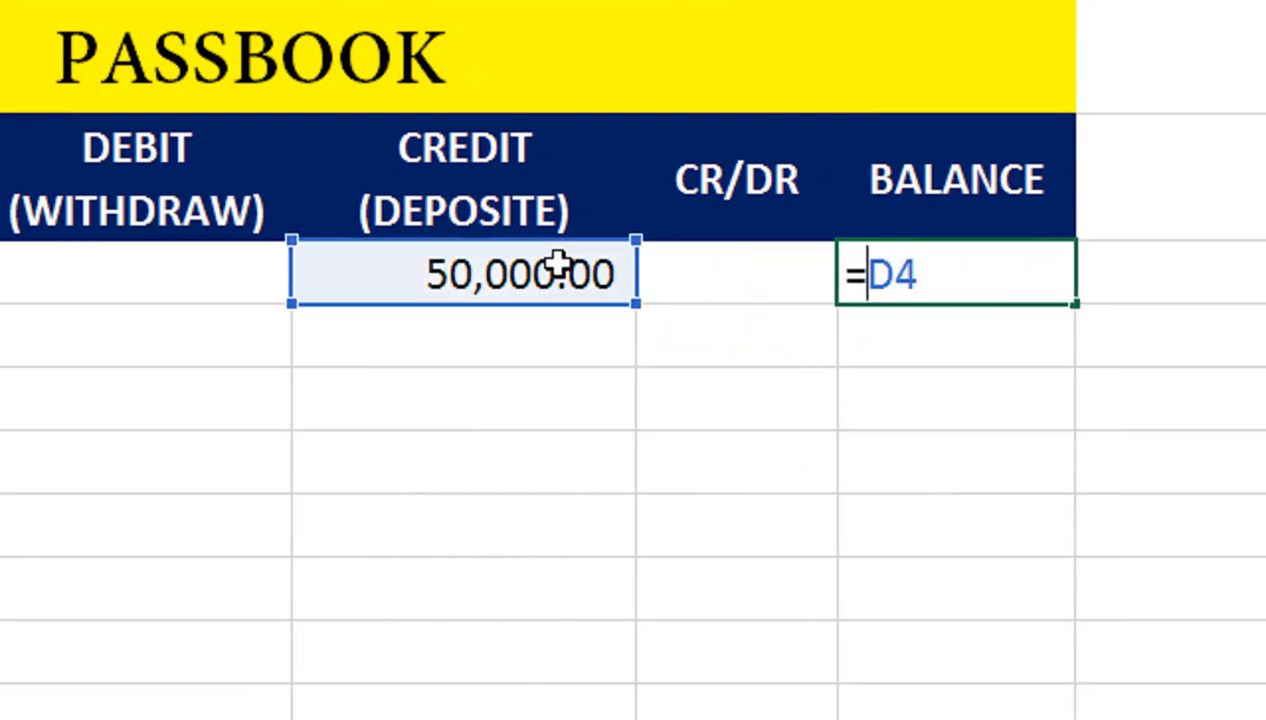
pyautogui.press('Return')
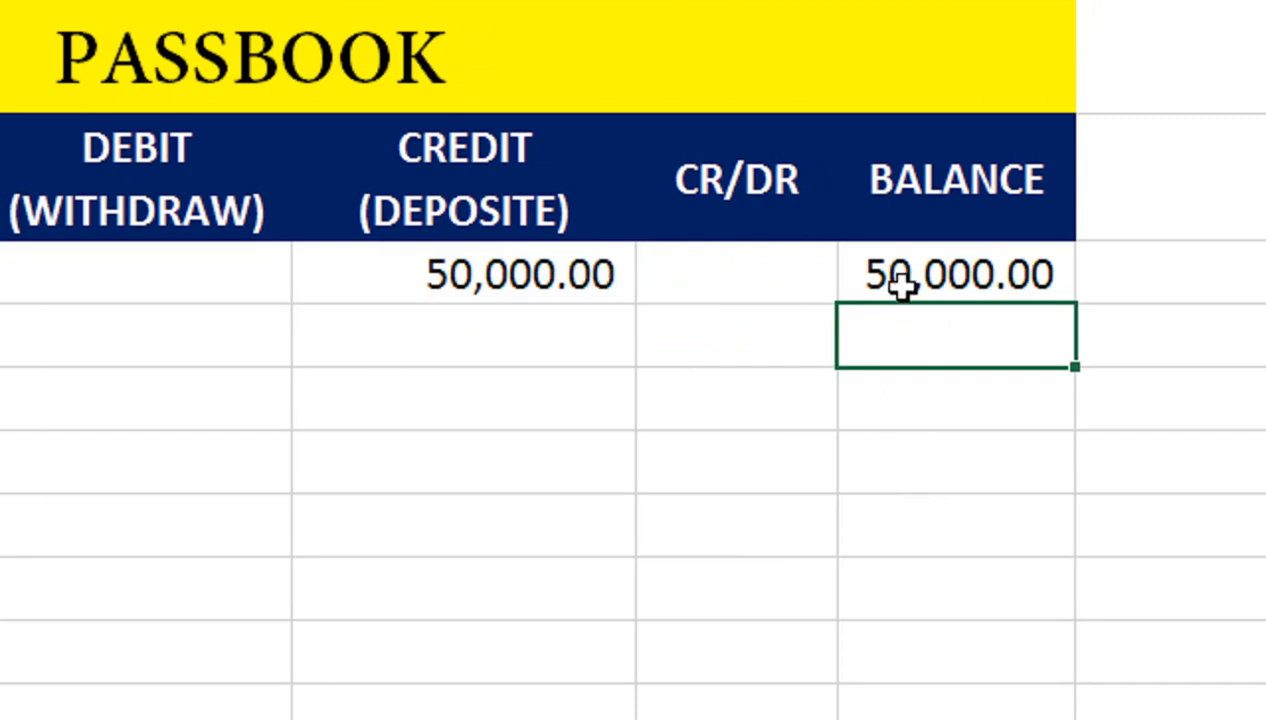
# Step: Enter =IF(F4>0,"Cr","Dr") in the first CR/DR cell E4
pyautogui.click(807, 275)
pyautogui.write('=IF(')
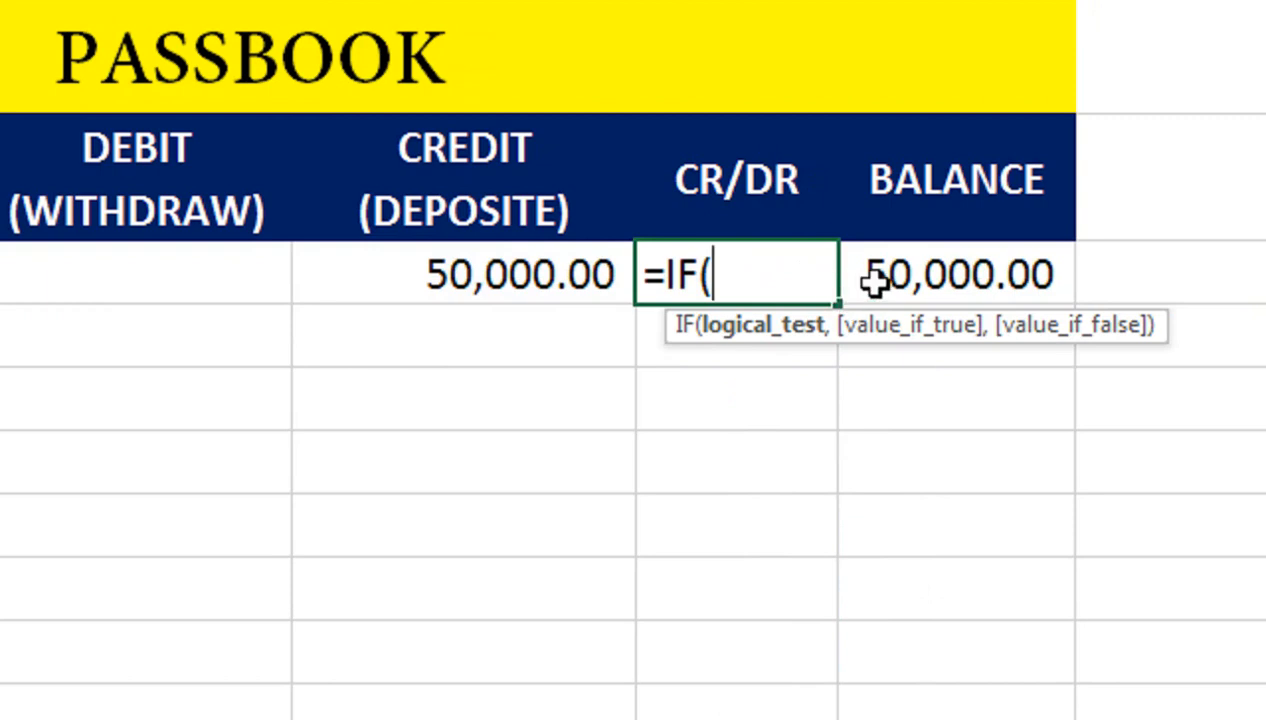
pyautogui.click(912, 281)
pyautogui.write('>0,')
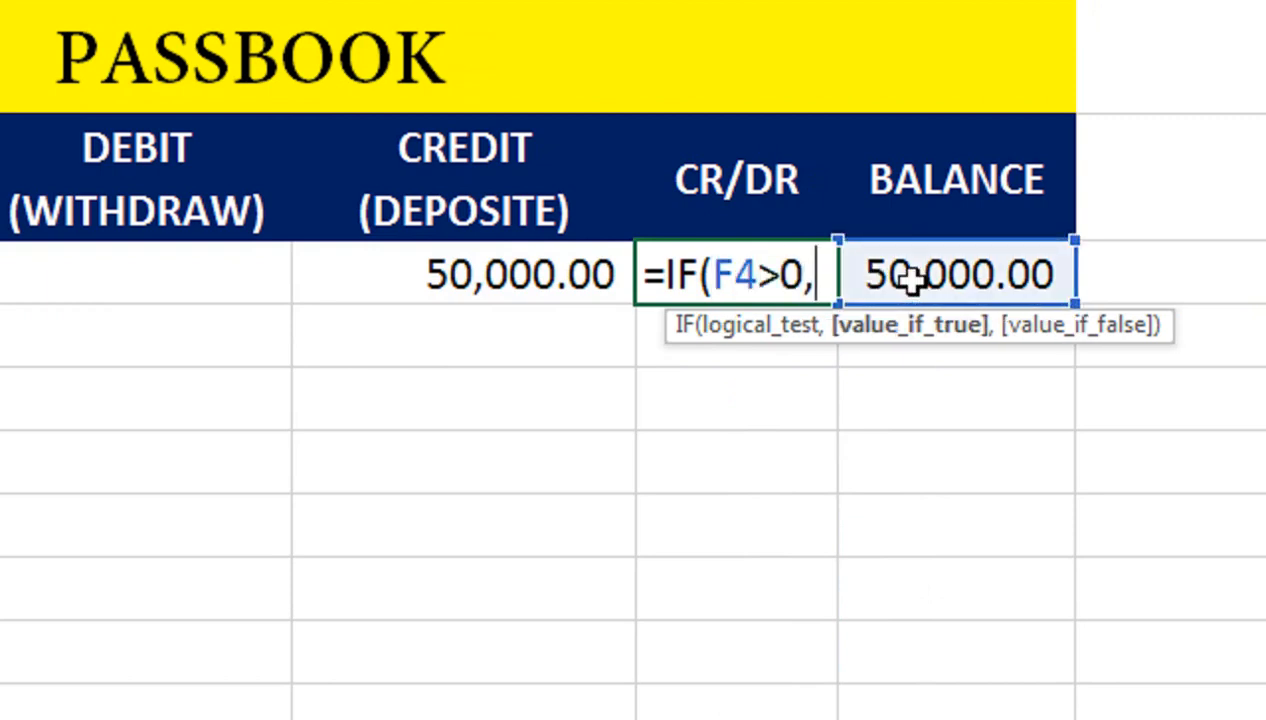
pyautogui.write('"CR')
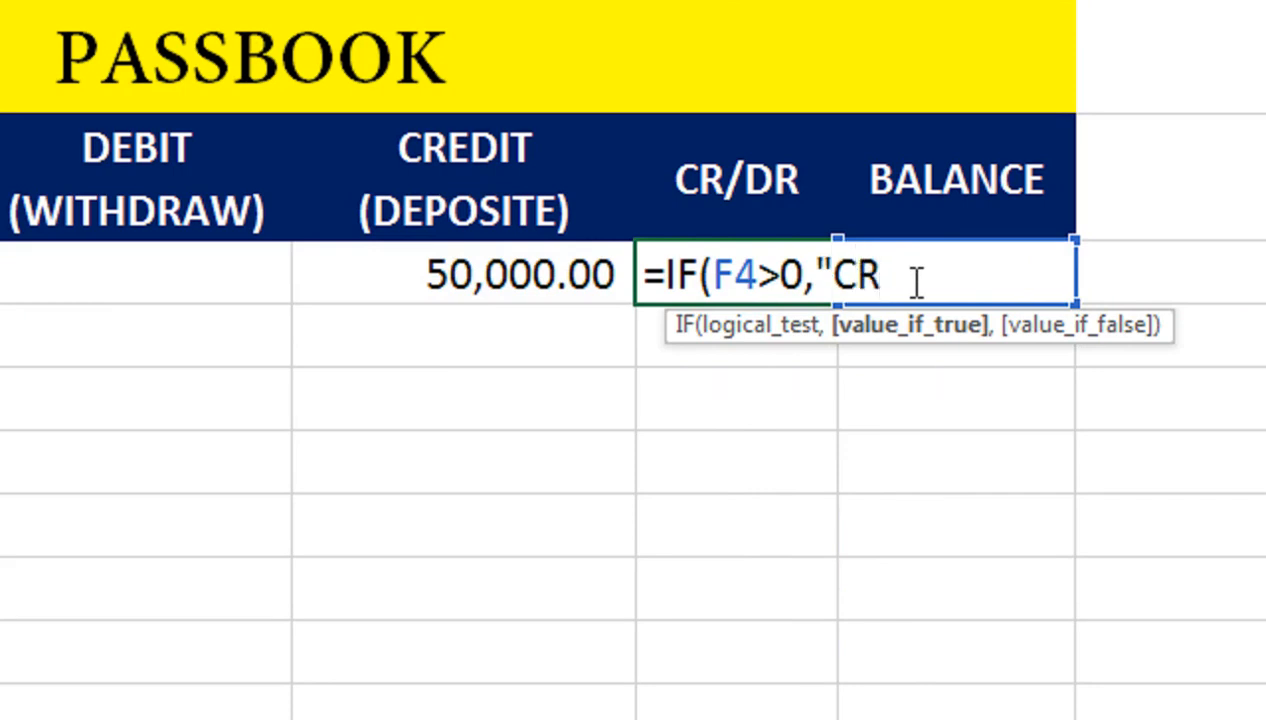
pyautogui.press('BackSpace')
pyautogui.press('BackSpace')
pyautogui.press('BackSpace')
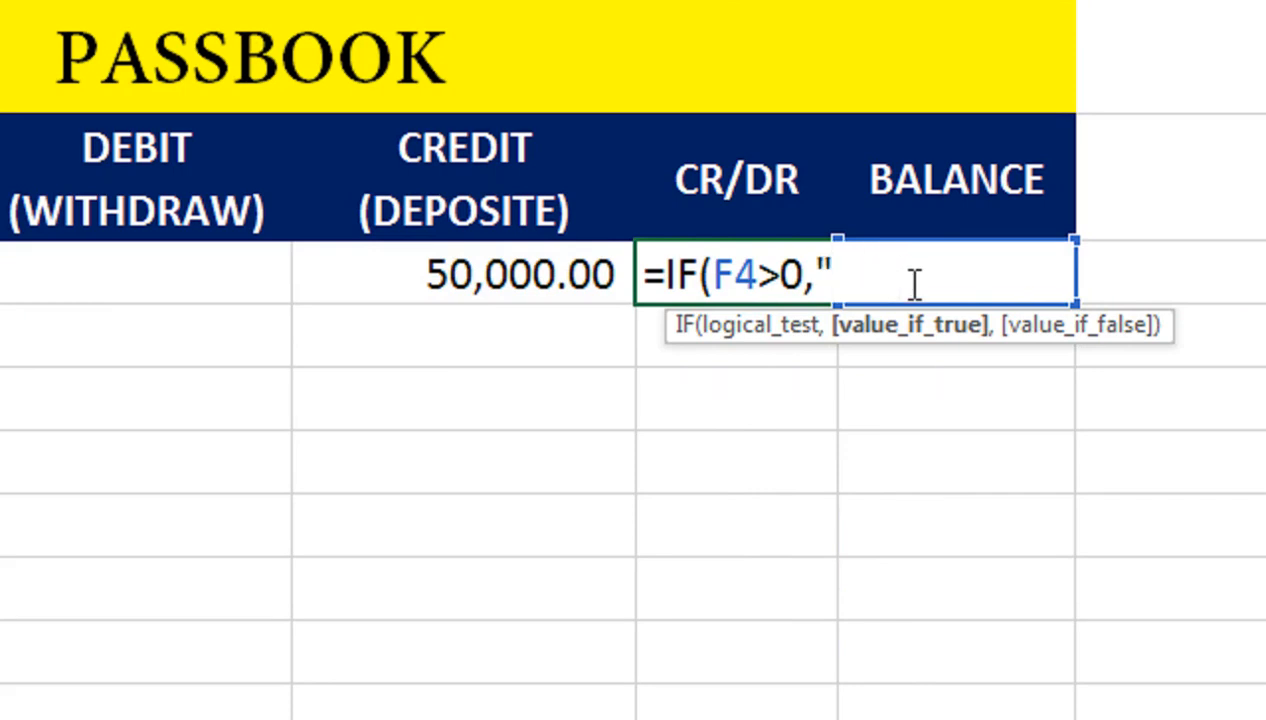
pyautogui.write('Cr","dR')
pyautogui.press('BackSpace')
pyautogui.press('BackSpace')
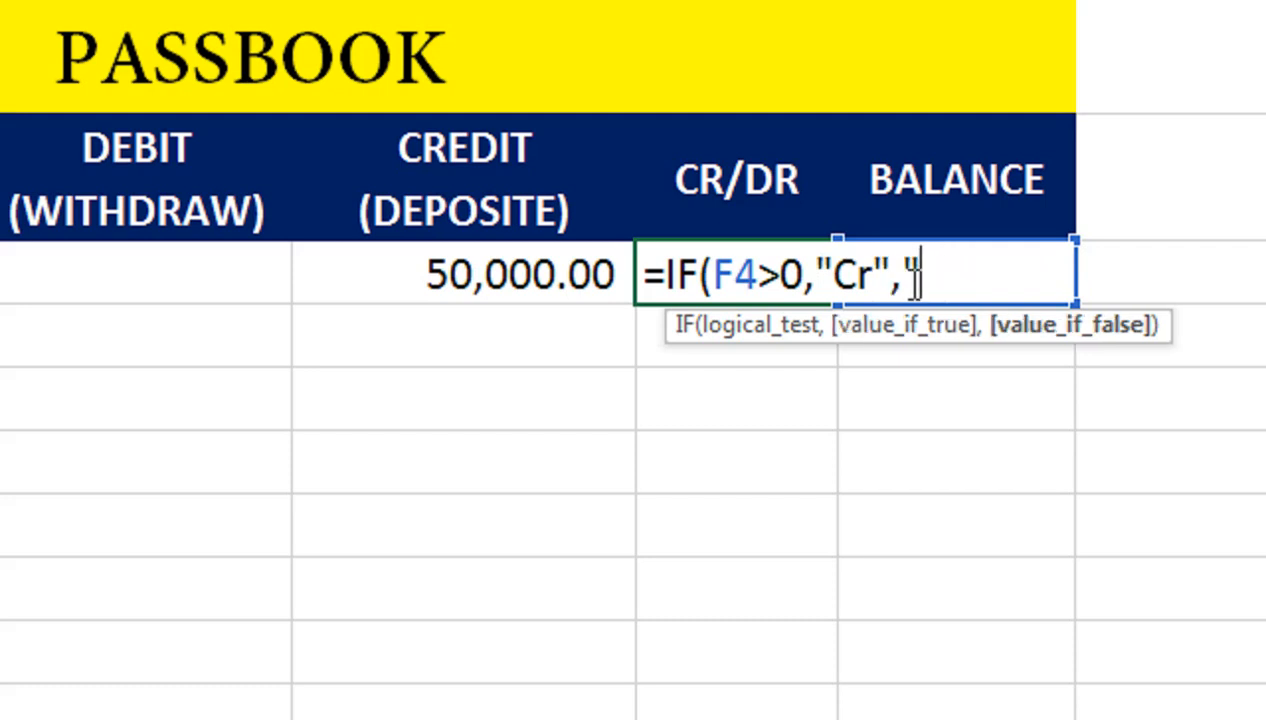
pyautogui.write('d')
pyautogui.press('BackSpace')
pyautogui.write('D')
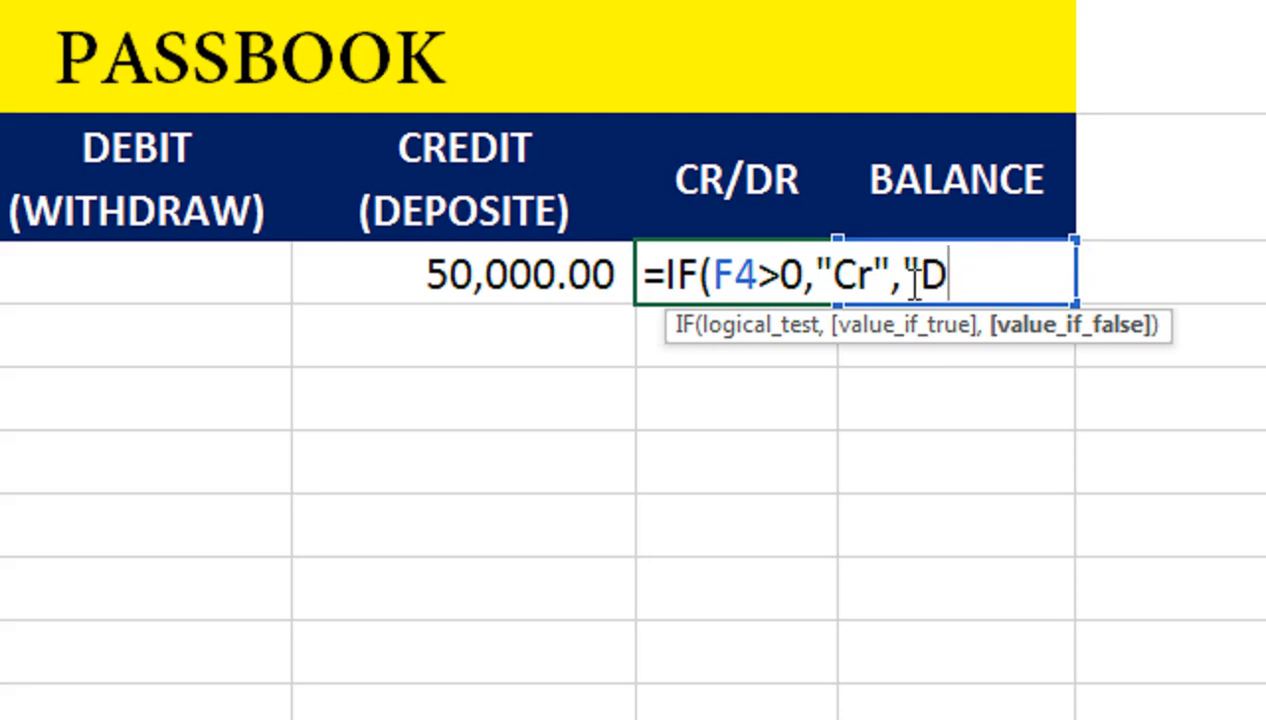
pyautogui.write('r")')
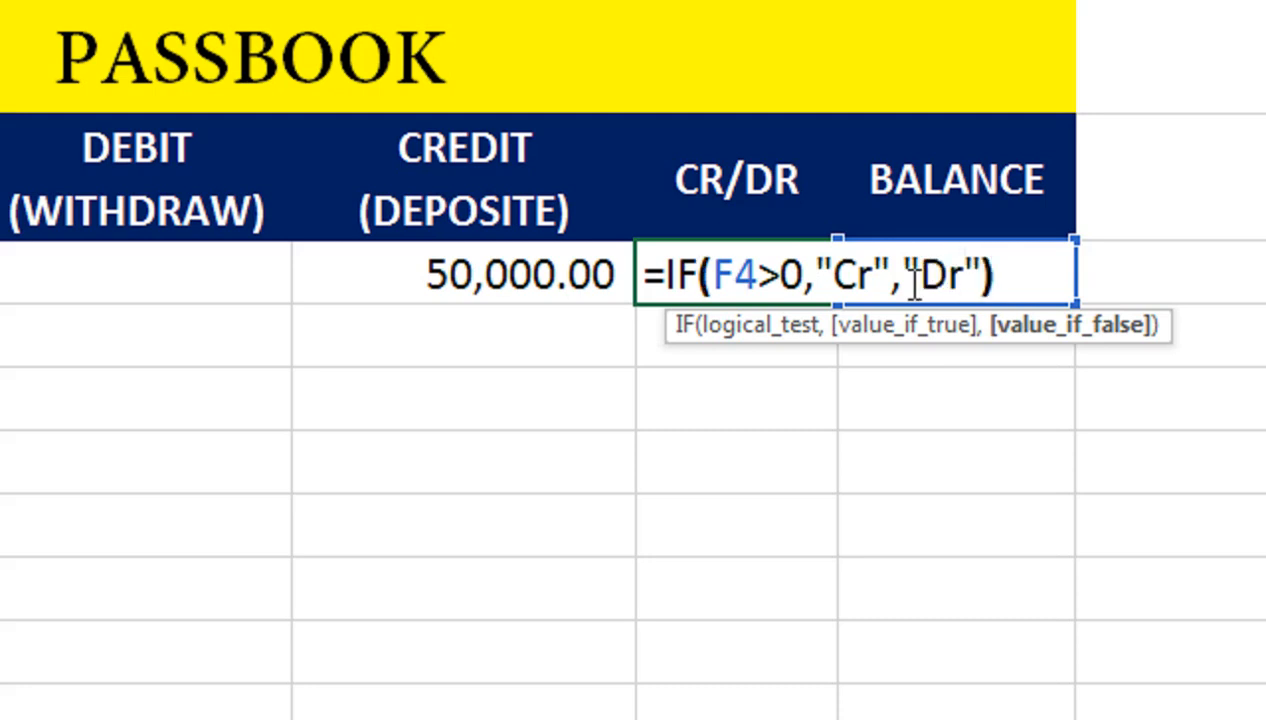
pyautogui.press('Return')
# Step: Copy the Cr/Dr formula down through E10
pyautogui.click(822, 283)
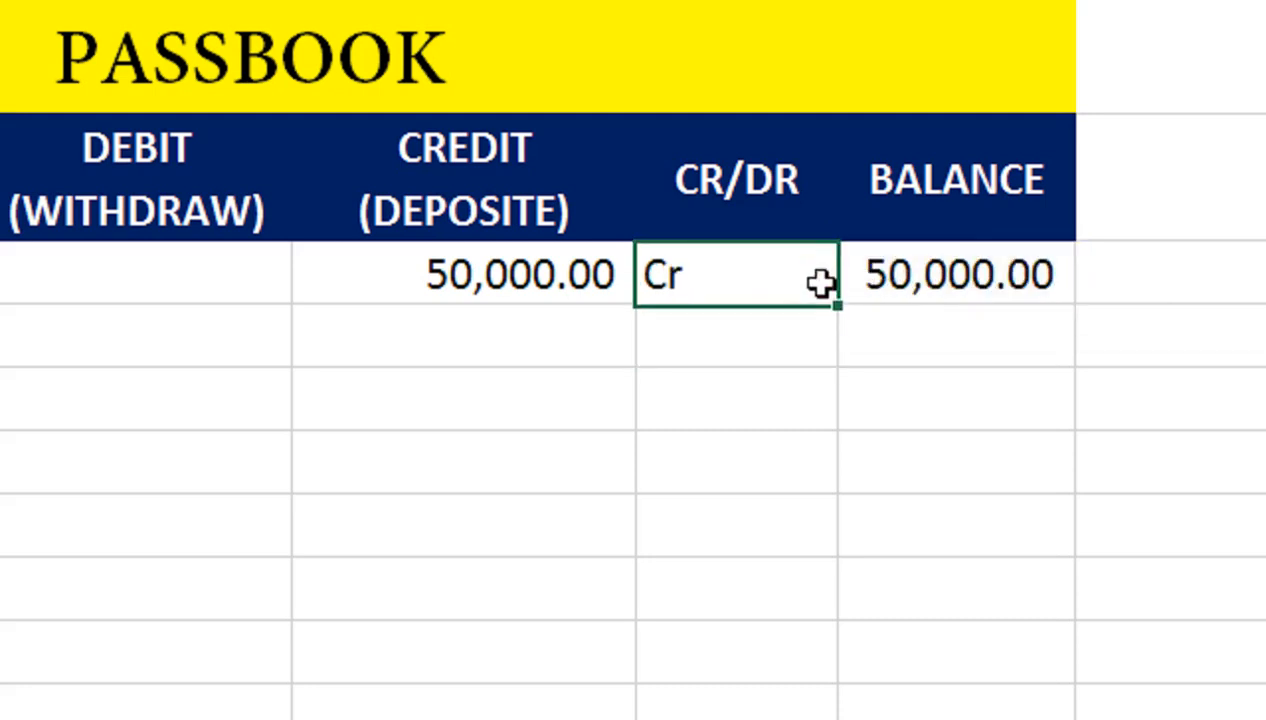
pyautogui.moveTo(839, 305); pyautogui.dragTo(812, 672)
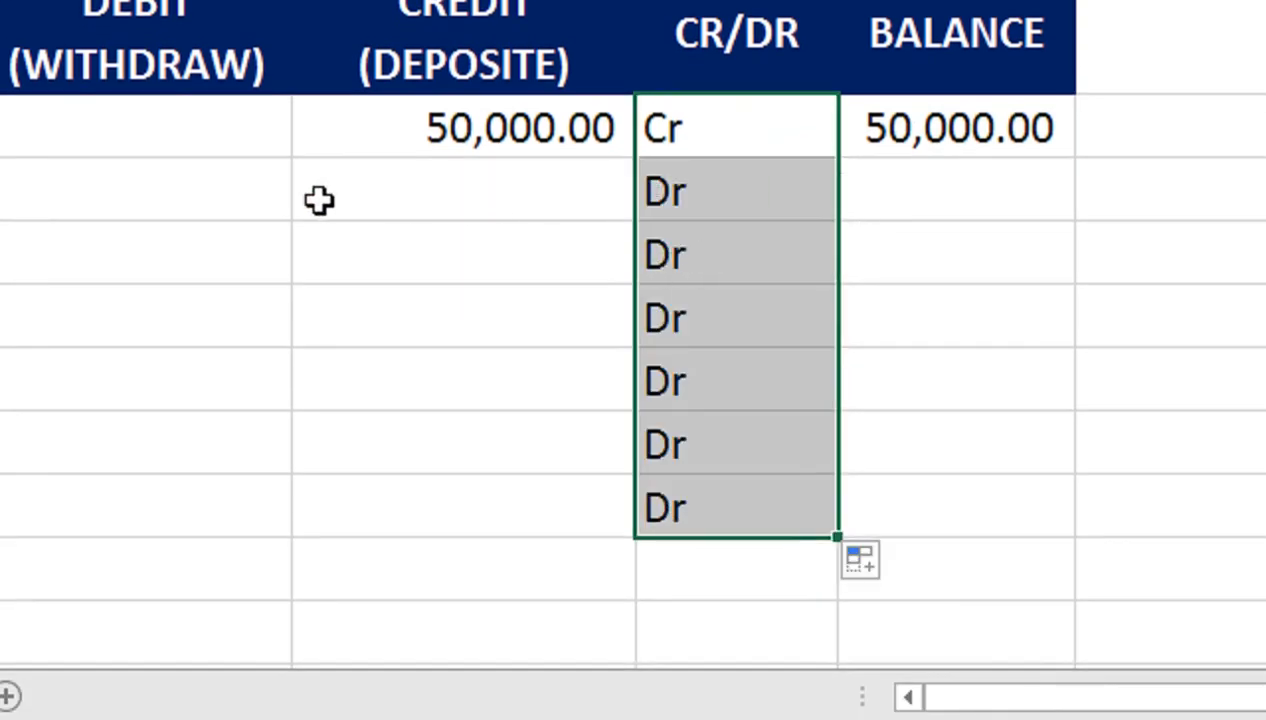
pyautogui.click(404, 187)
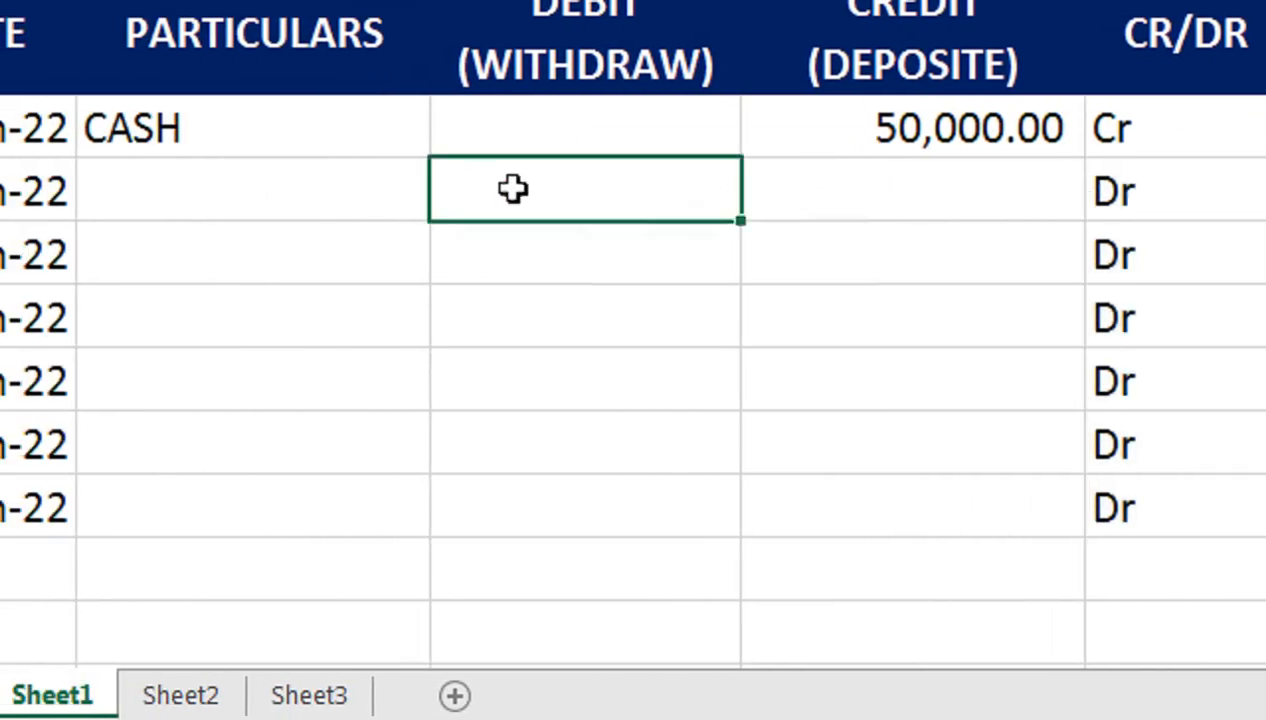
# Step: Enter the payee's name followed by (CHEQUE NO) in B5 and AutoFit the column
pyautogui.click(269, 205)
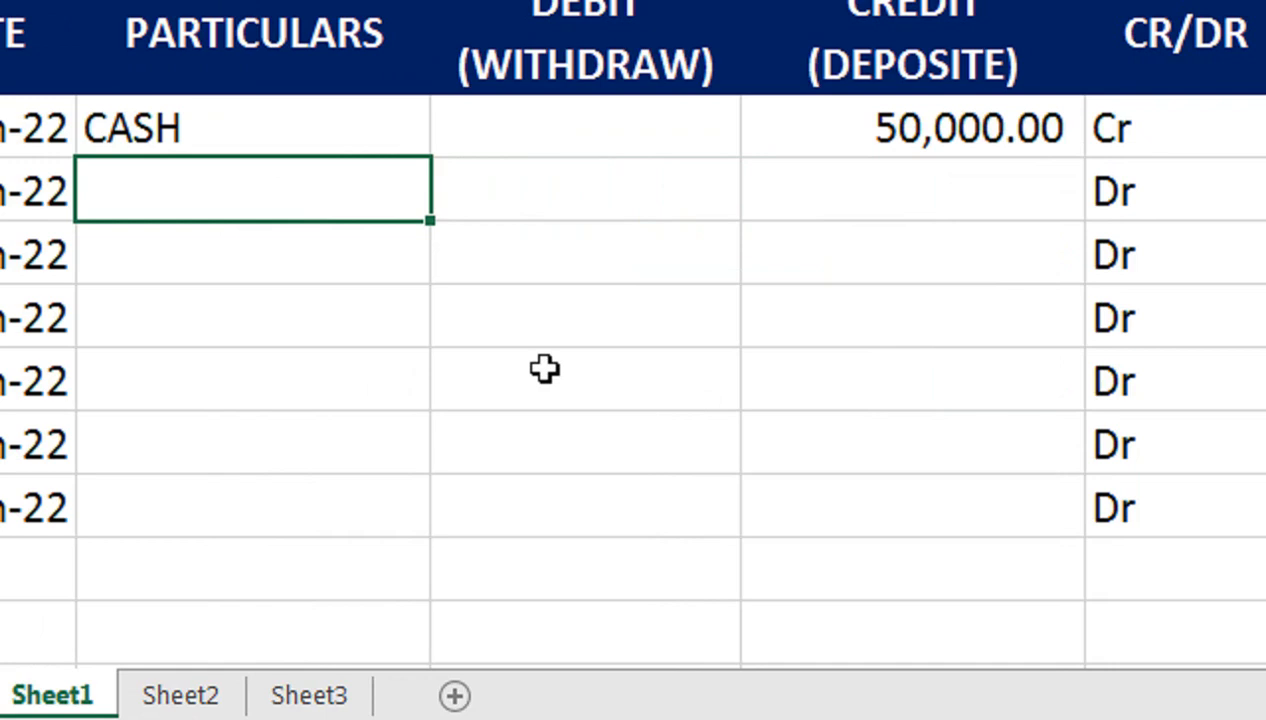
pyautogui.write('sAJJA')
pyautogui.press('BackSpace')
pyautogui.press('BackSpace')
pyautogui.press('BackSpace')
pyautogui.press('BackSpace')
pyautogui.write('SAJJAD (CHE')
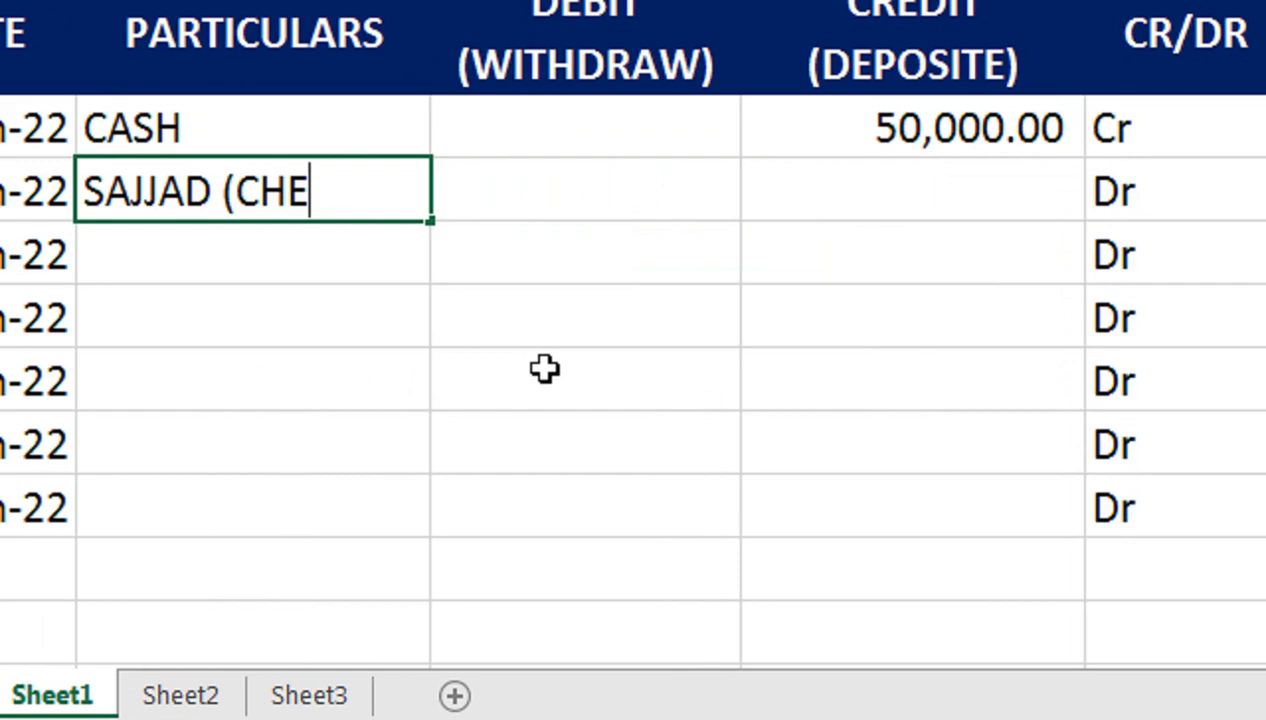
pyautogui.write('QUE NO')
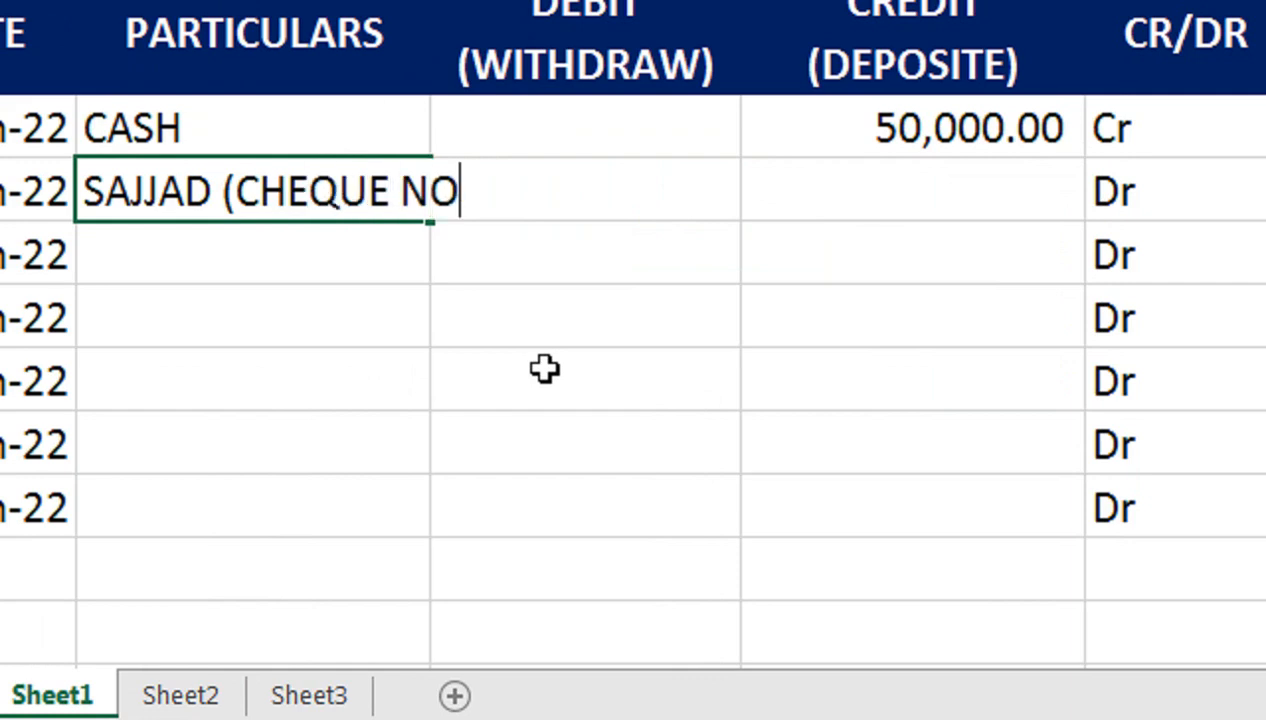
pyautogui.write('(')
pyautogui.press('BackSpace')
pyautogui.write(')')
pyautogui.press('Return')
pyautogui.press('Up')
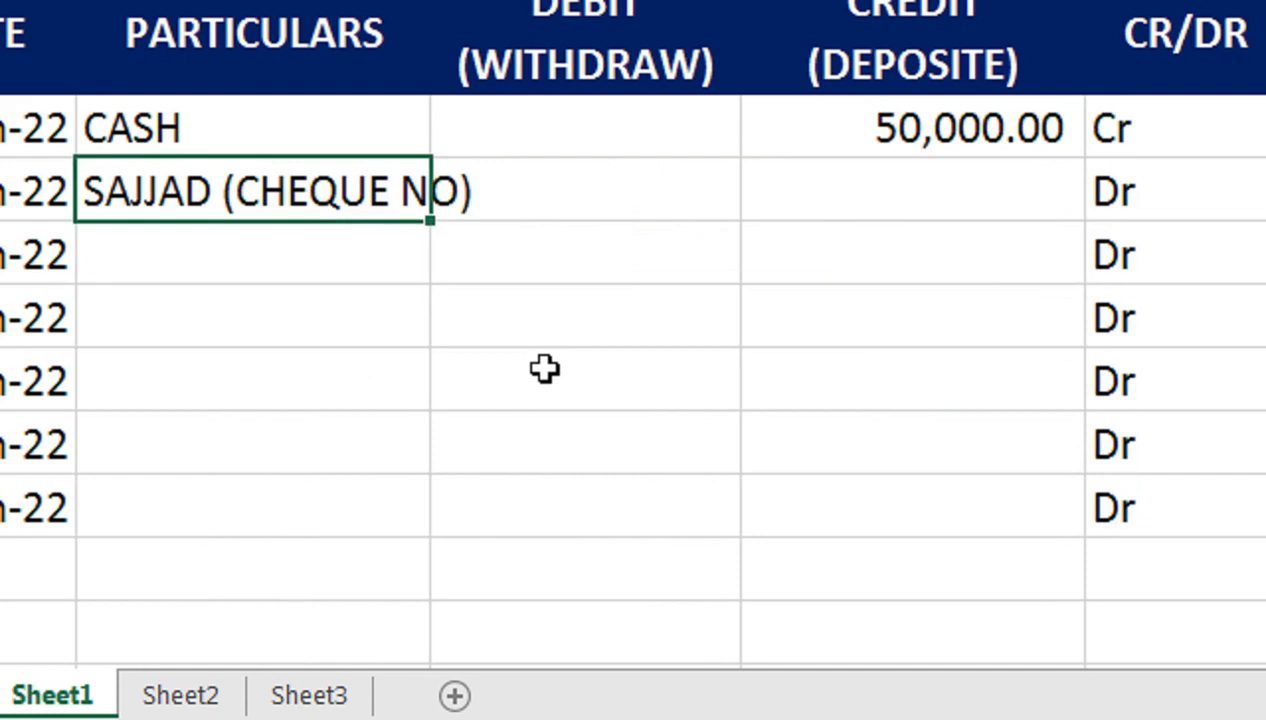
pyautogui.hotkey('alt', 'h')
pyautogui.press('o')
pyautogui.press('i')
# Step: Record a 5000 withdrawal in the second entry's DEBIT cell
pyautogui.press('Right')
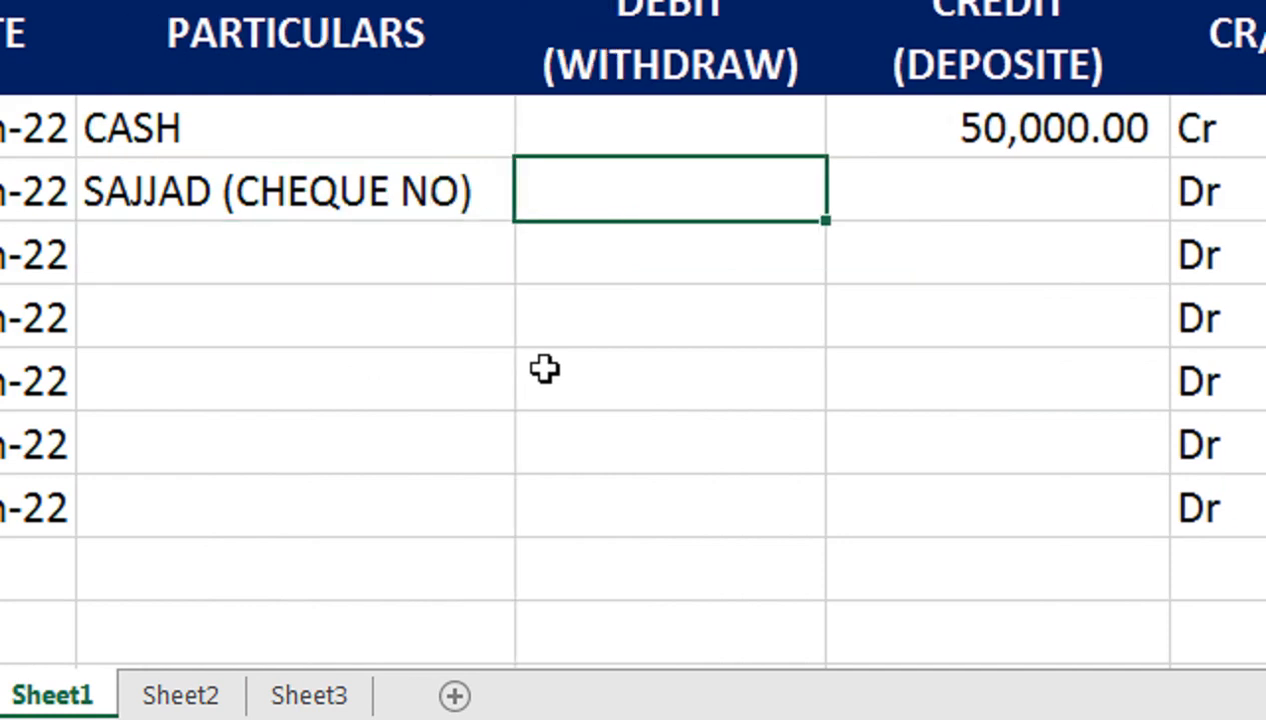
pyautogui.write('5000')
pyautogui.press('Return')
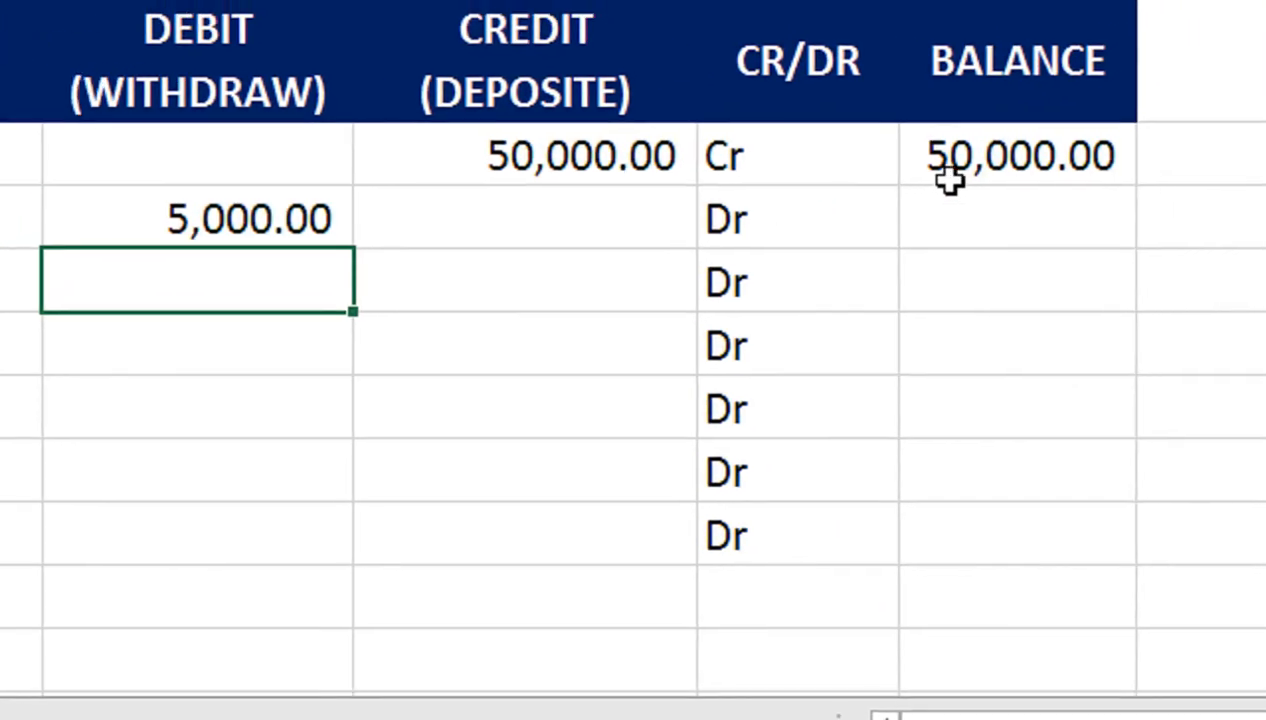
# Step: Set F4 to the opening balance, put =F4+D5-C5 in F5, and fill it down to F10
pyautogui.doubleClick(948, 178)
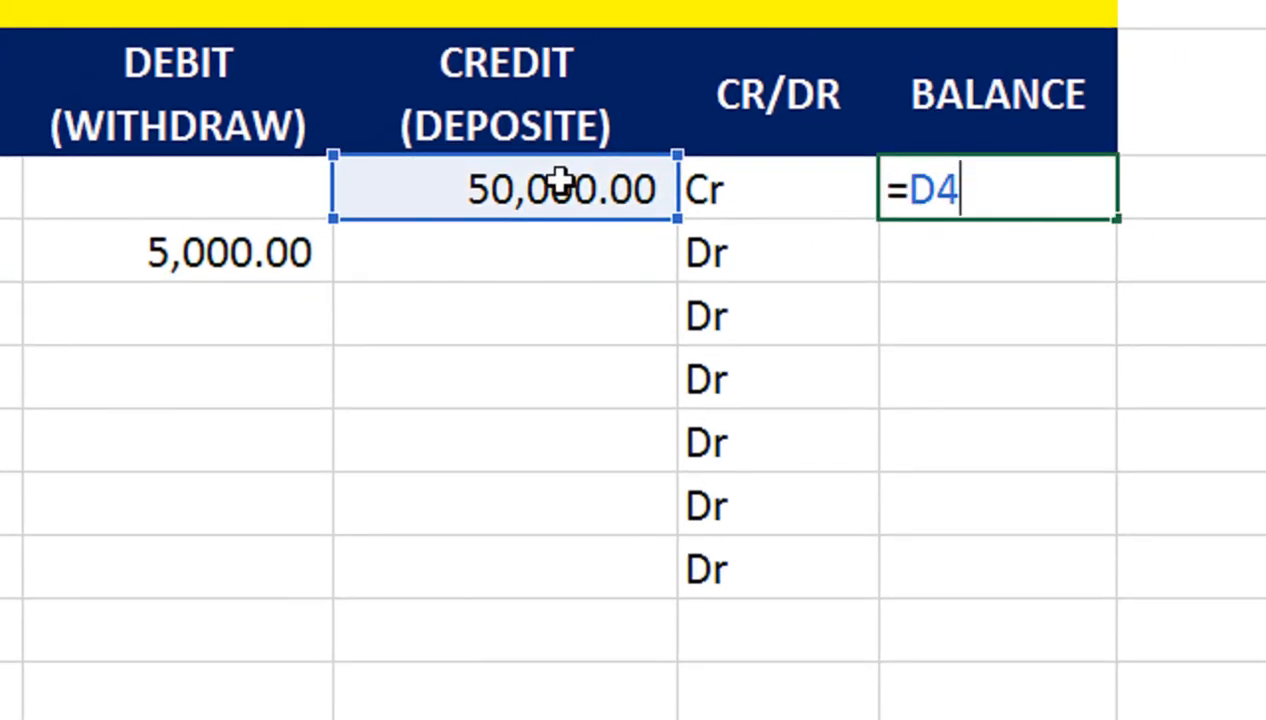
pyautogui.press('Return')
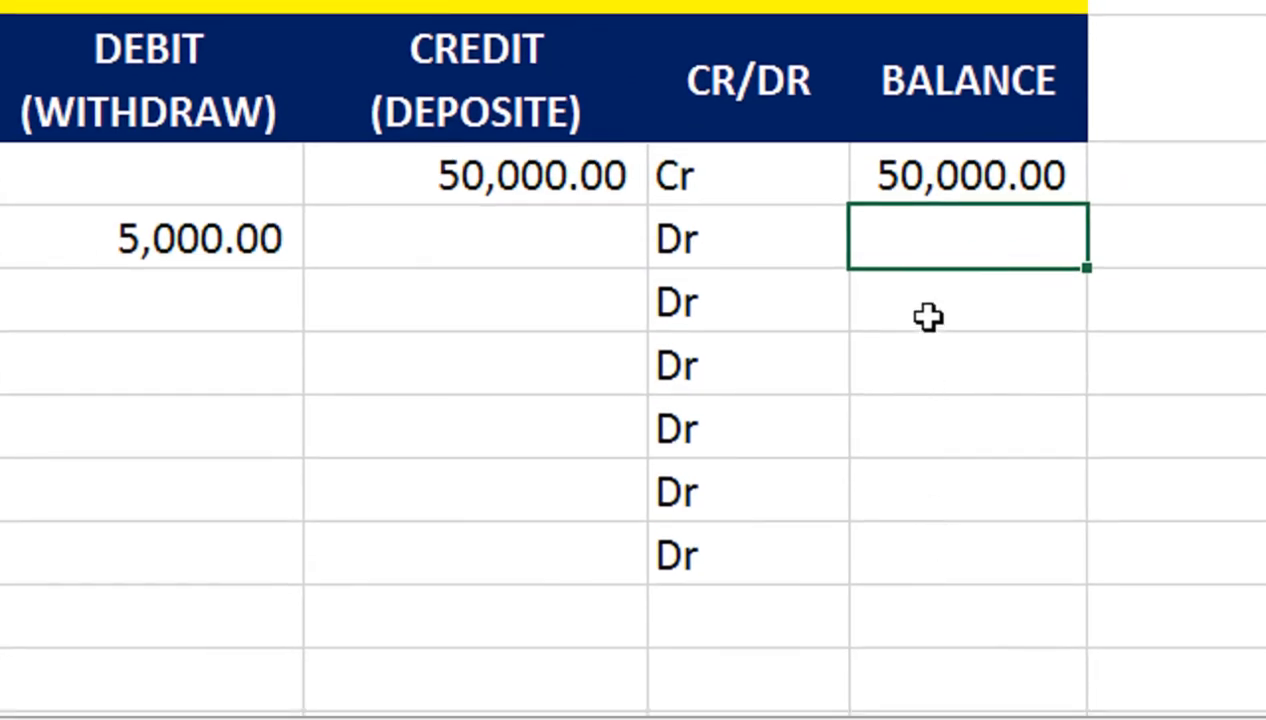
pyautogui.write('=')
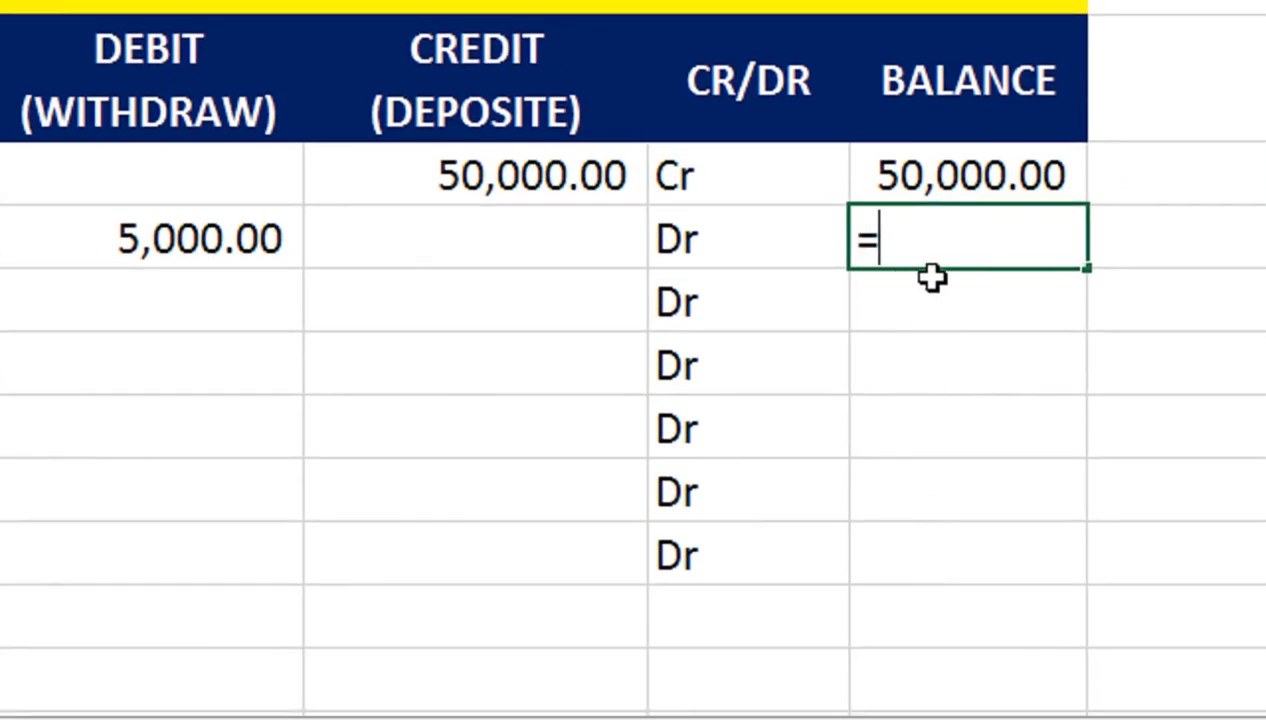
pyautogui.click(910, 172)
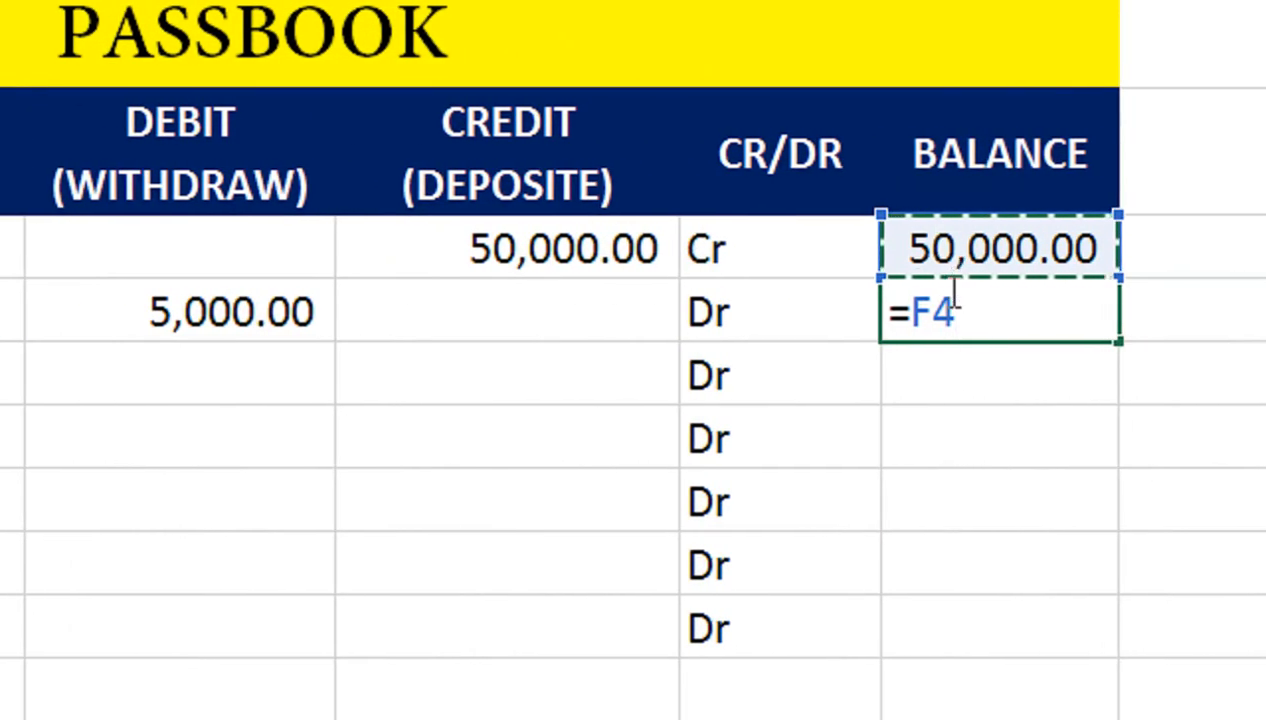
pyautogui.write('+')
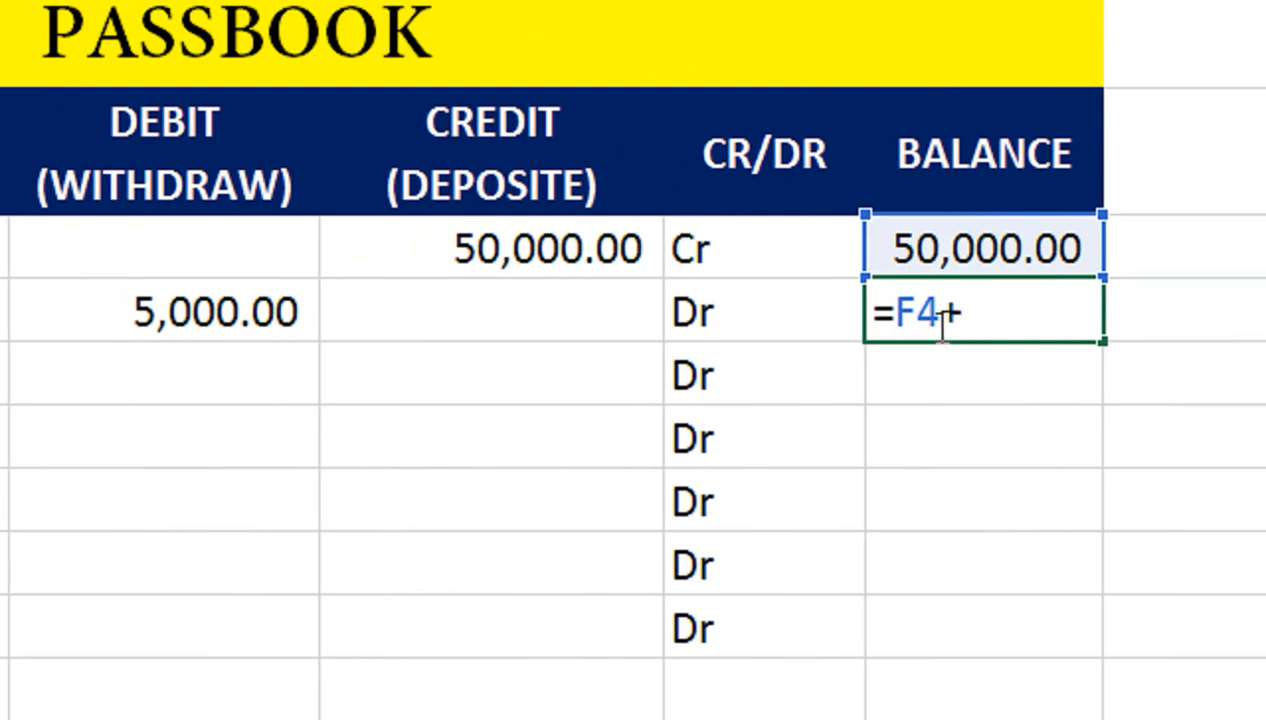
pyautogui.click(545, 316)
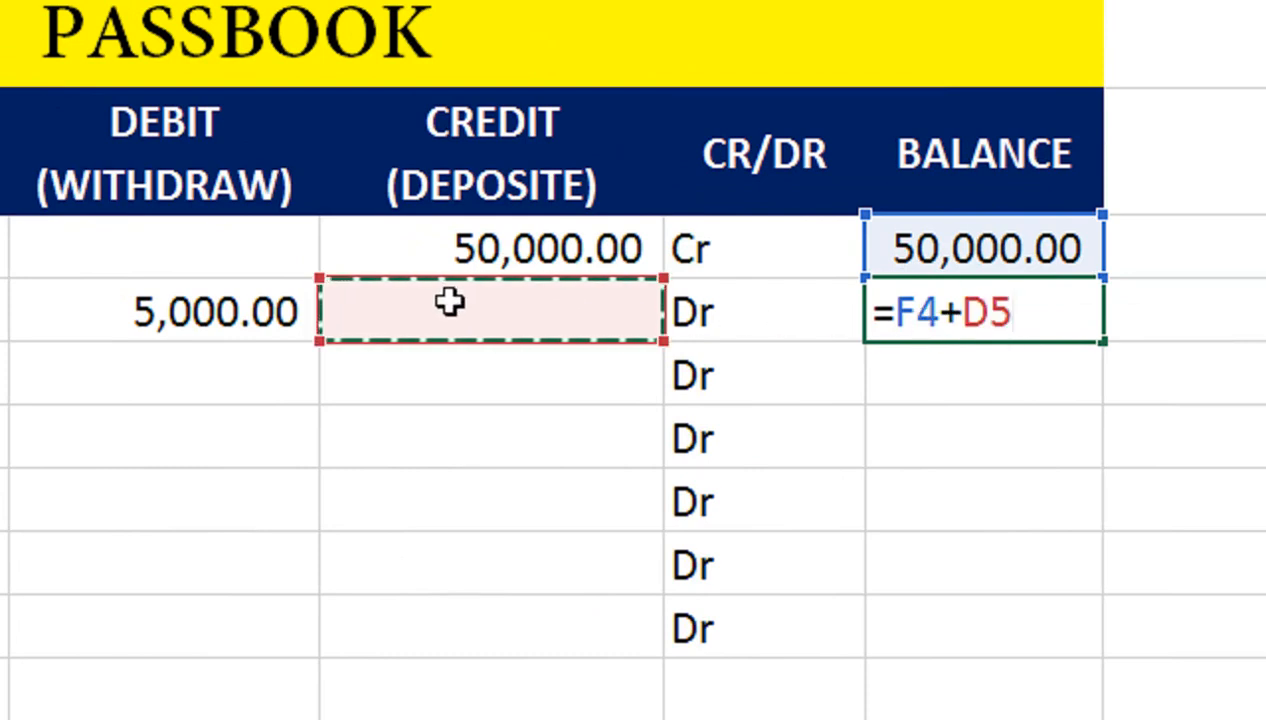
pyautogui.write('-')
pyautogui.click(285, 312)
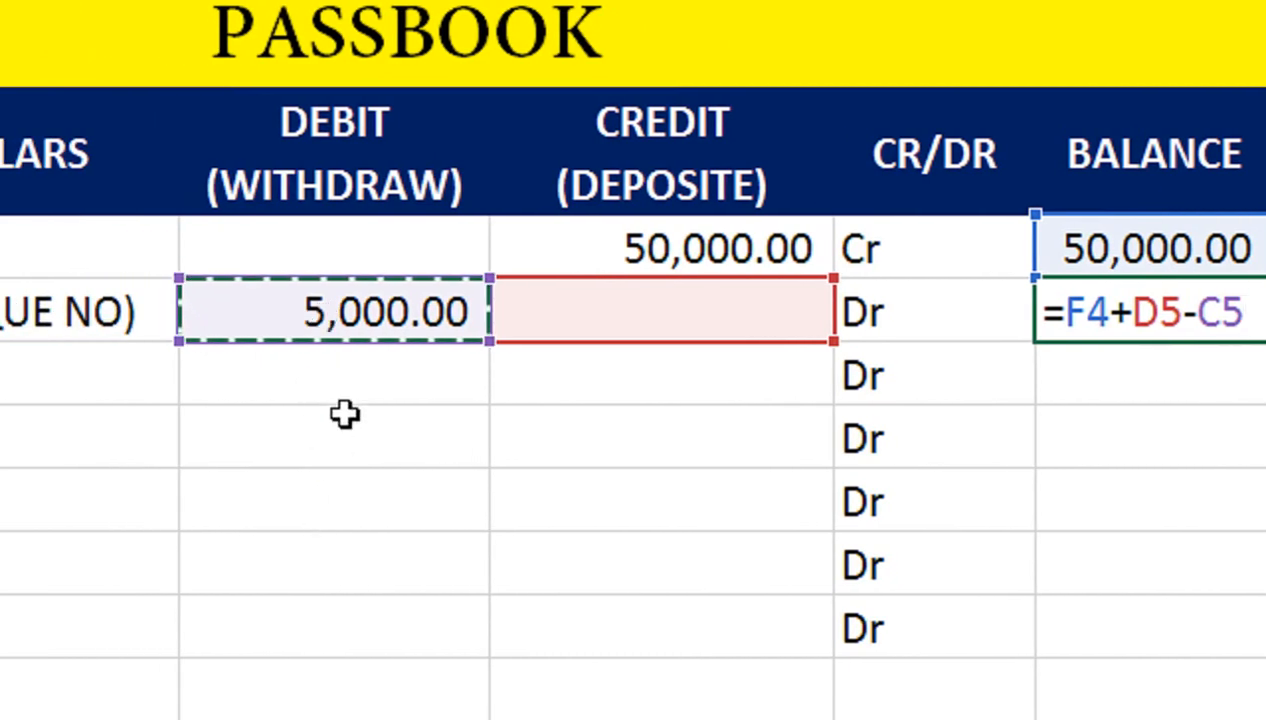
pyautogui.press('Return')
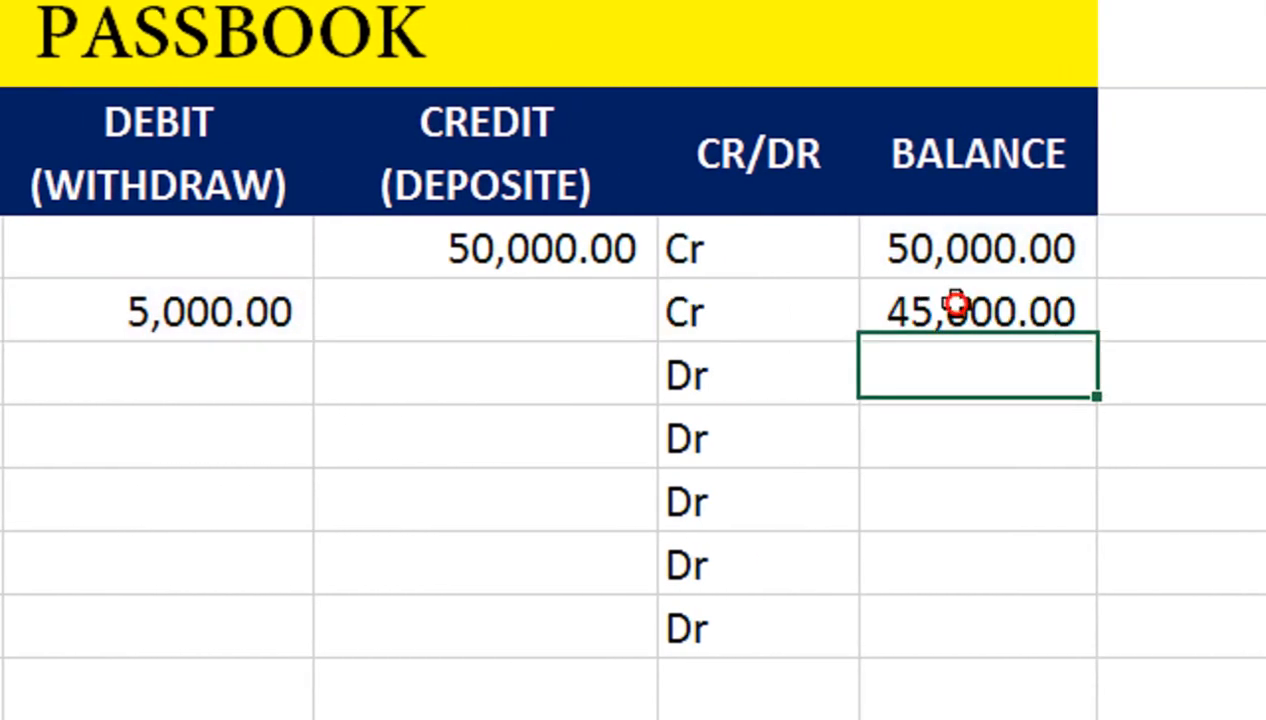
pyautogui.click(952, 308)
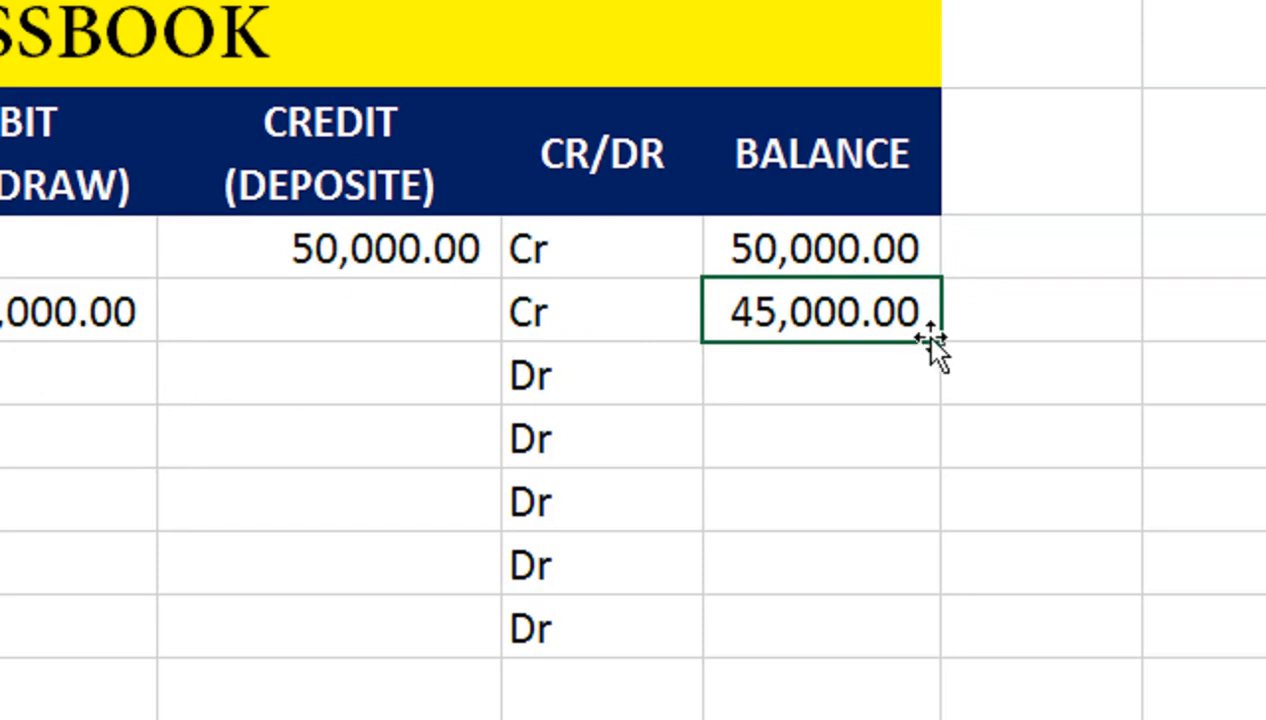
pyautogui.moveTo(938, 340); pyautogui.dragTo(921, 636)
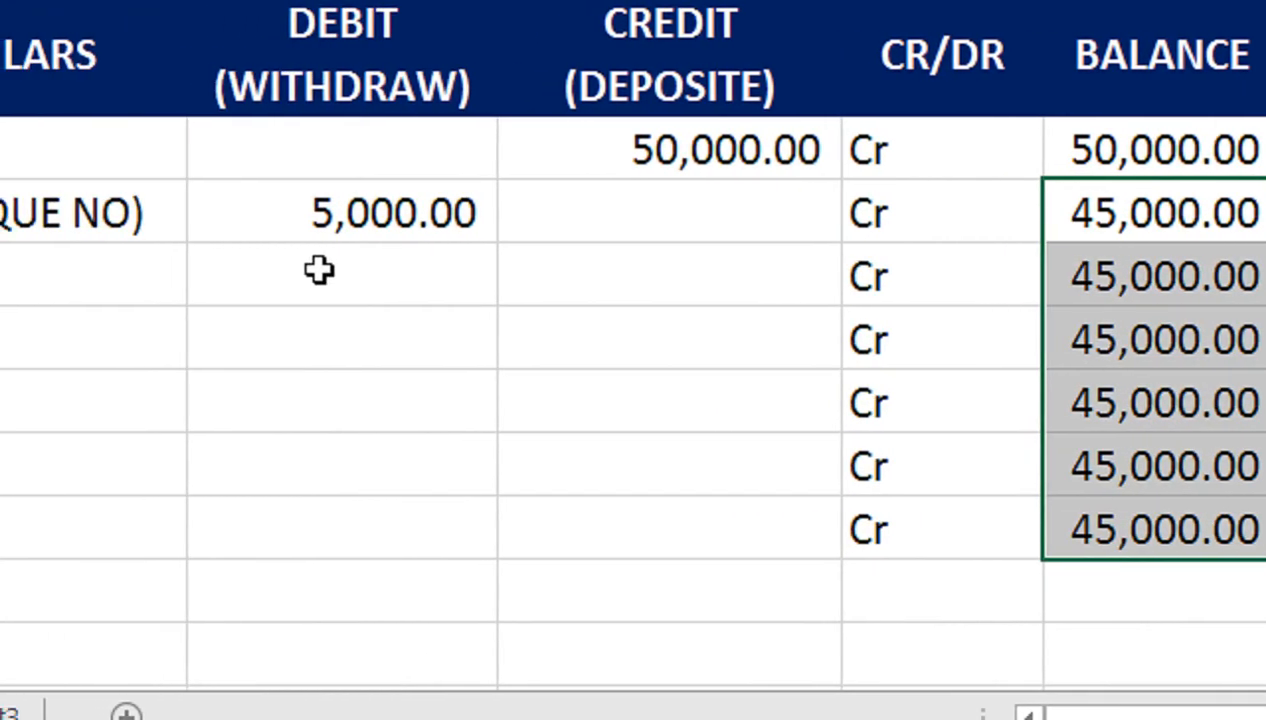
# Step: Enter the payee's name with CHEQUE NO and CASH (CHEQUE NO) as the third and fourth particulars
pyautogui.click(300, 270)
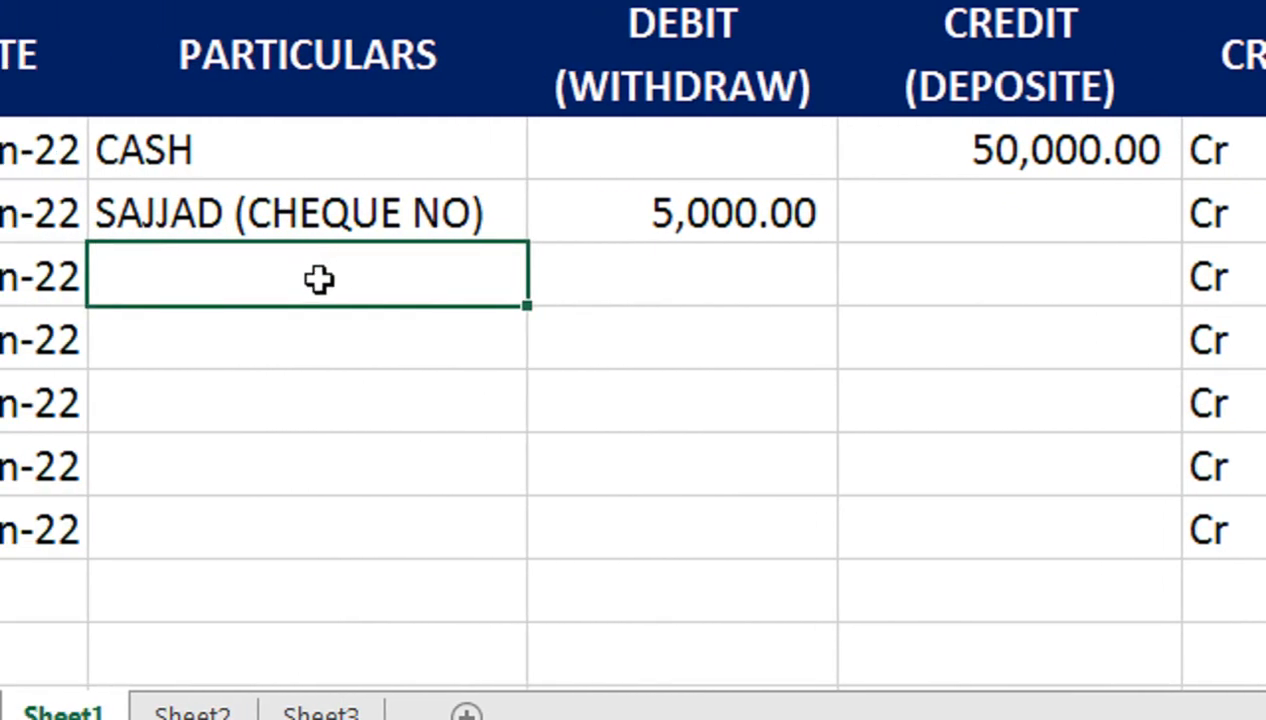
pyautogui.write('MAIRAJ')
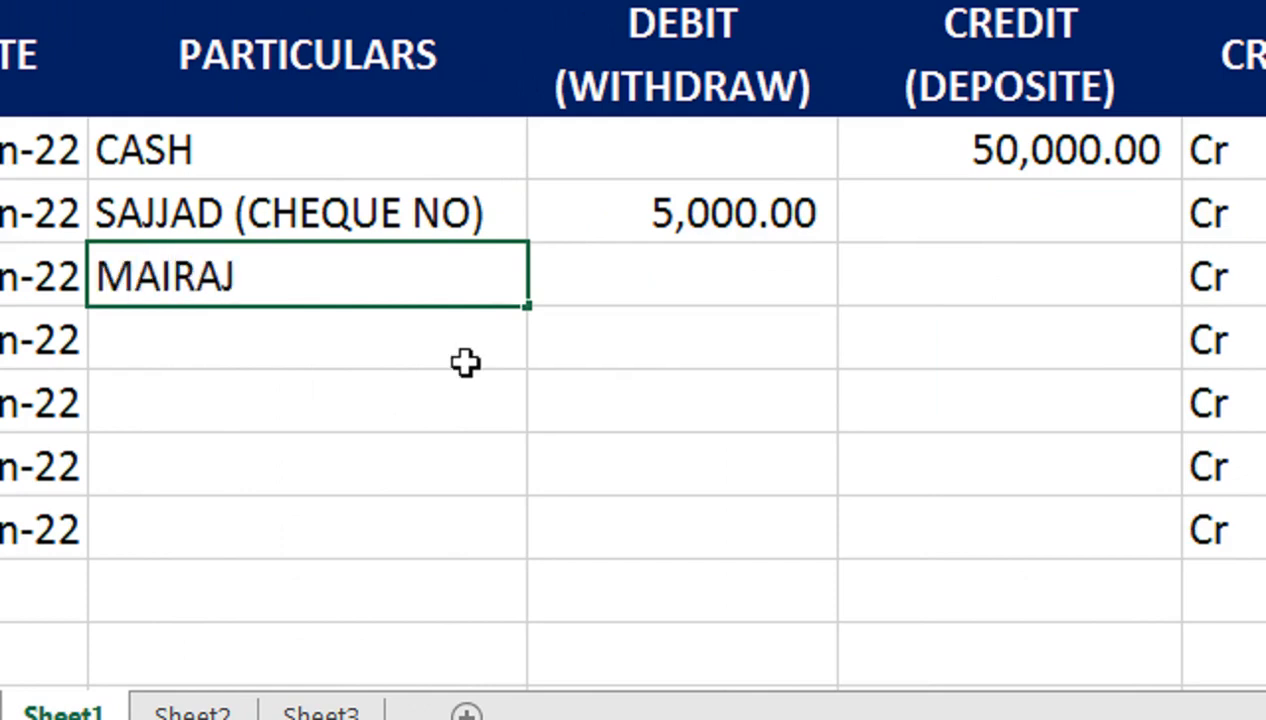
pyautogui.press('Tab')
pyautogui.press('Left')
pyautogui.write('CHE')
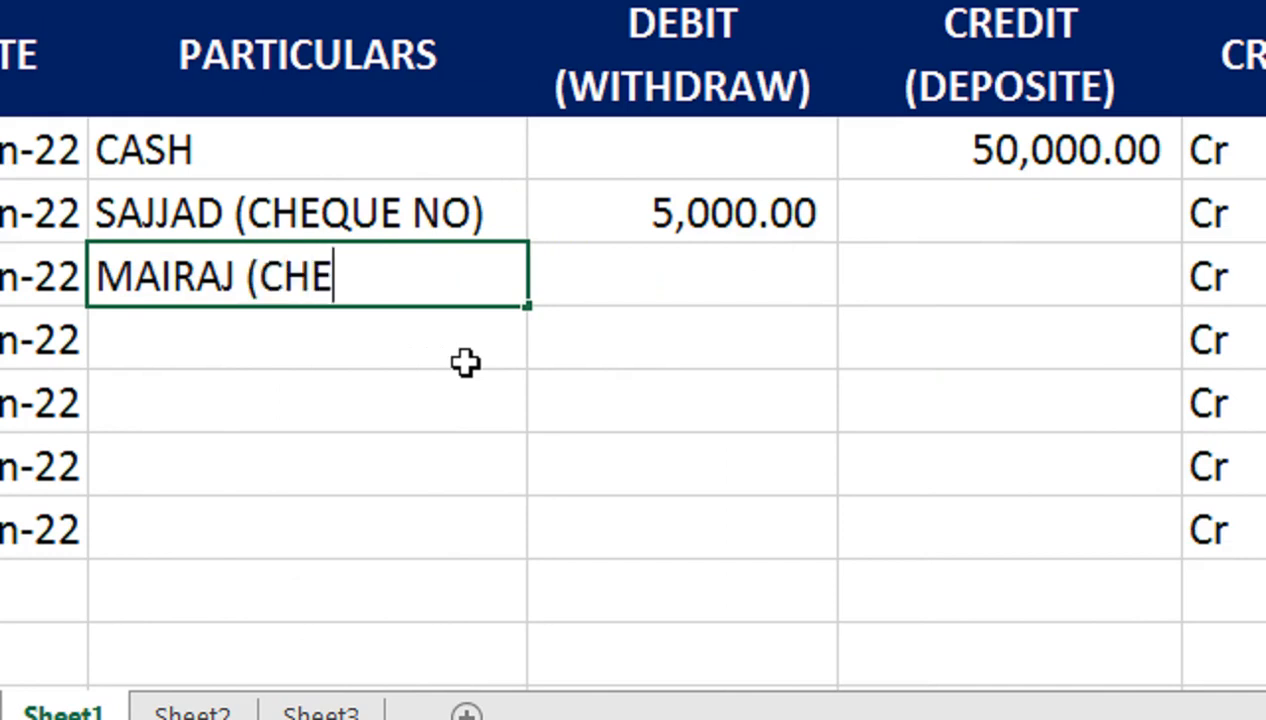
pyautogui.write('QUE ')
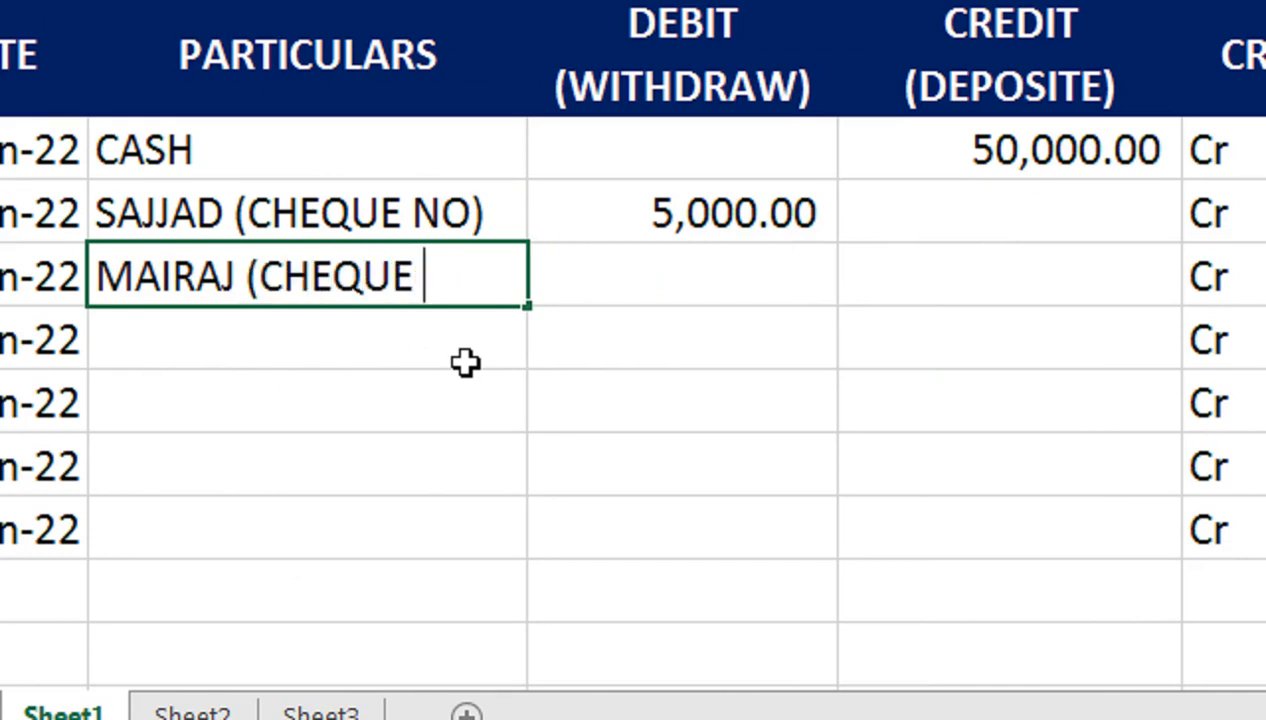
pyautogui.write('NO')
pyautogui.press('Return')
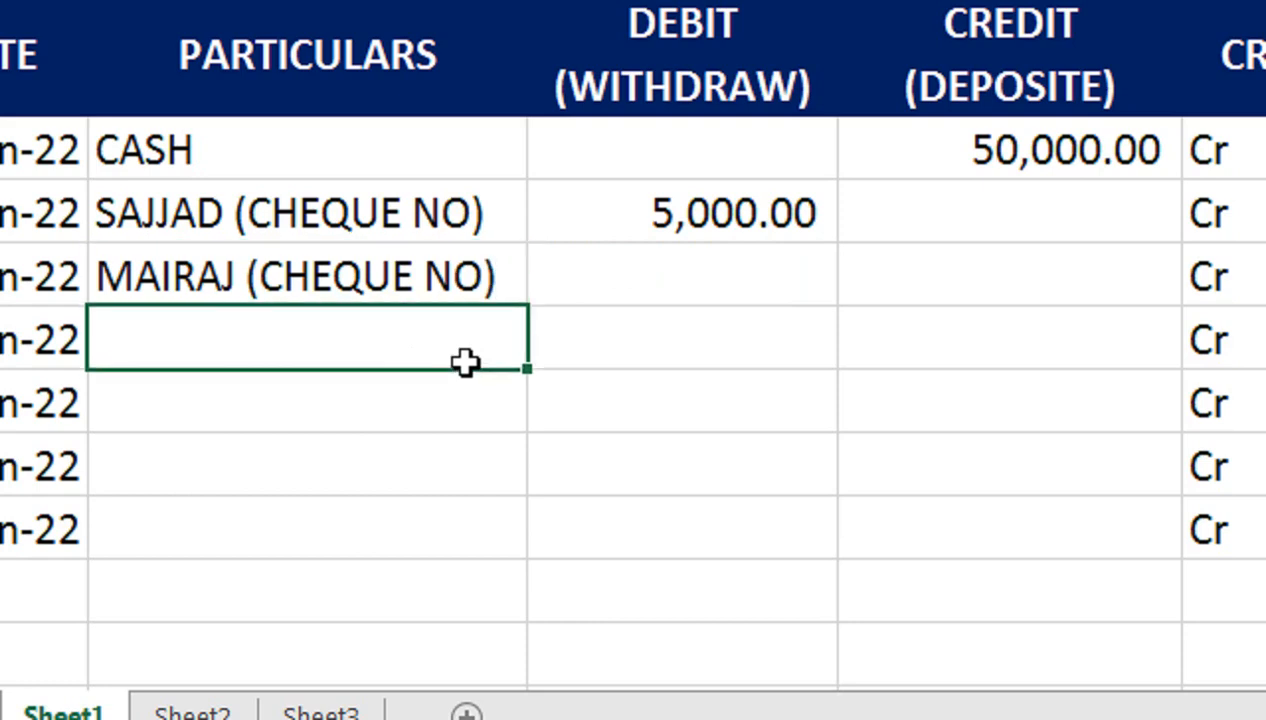
pyautogui.write('CASH')
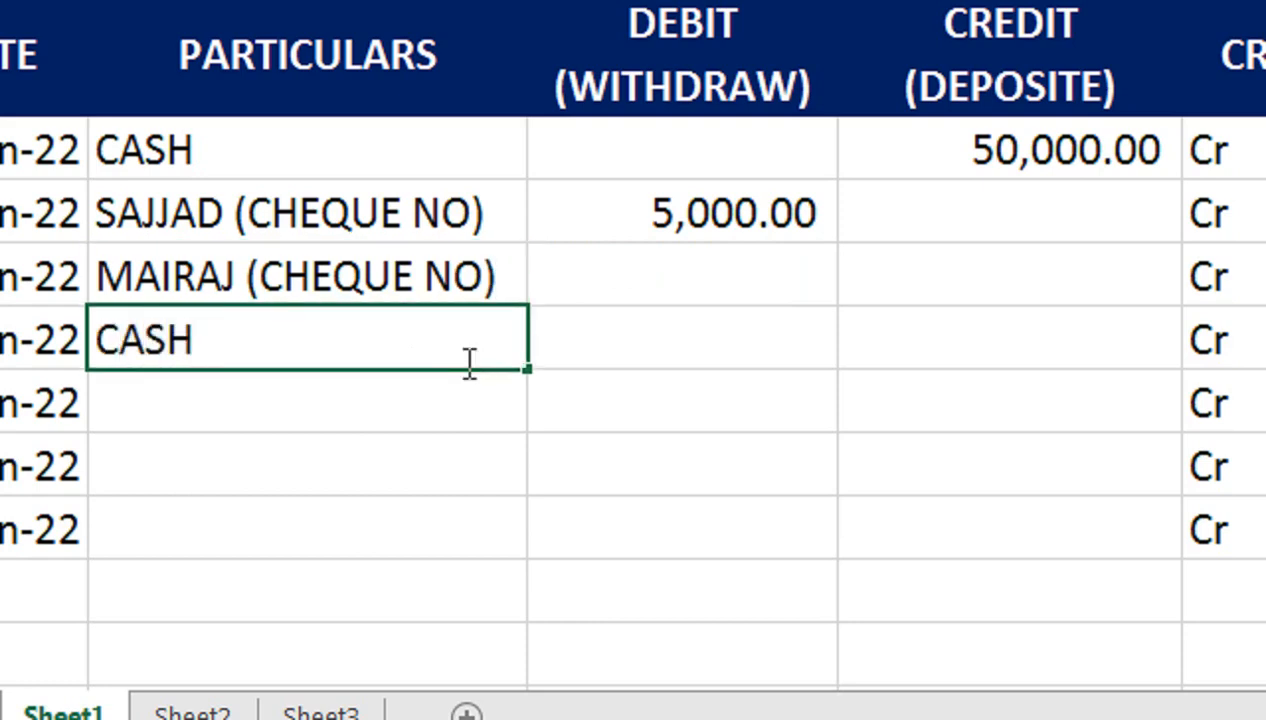
pyautogui.write(' (CHEQUE')
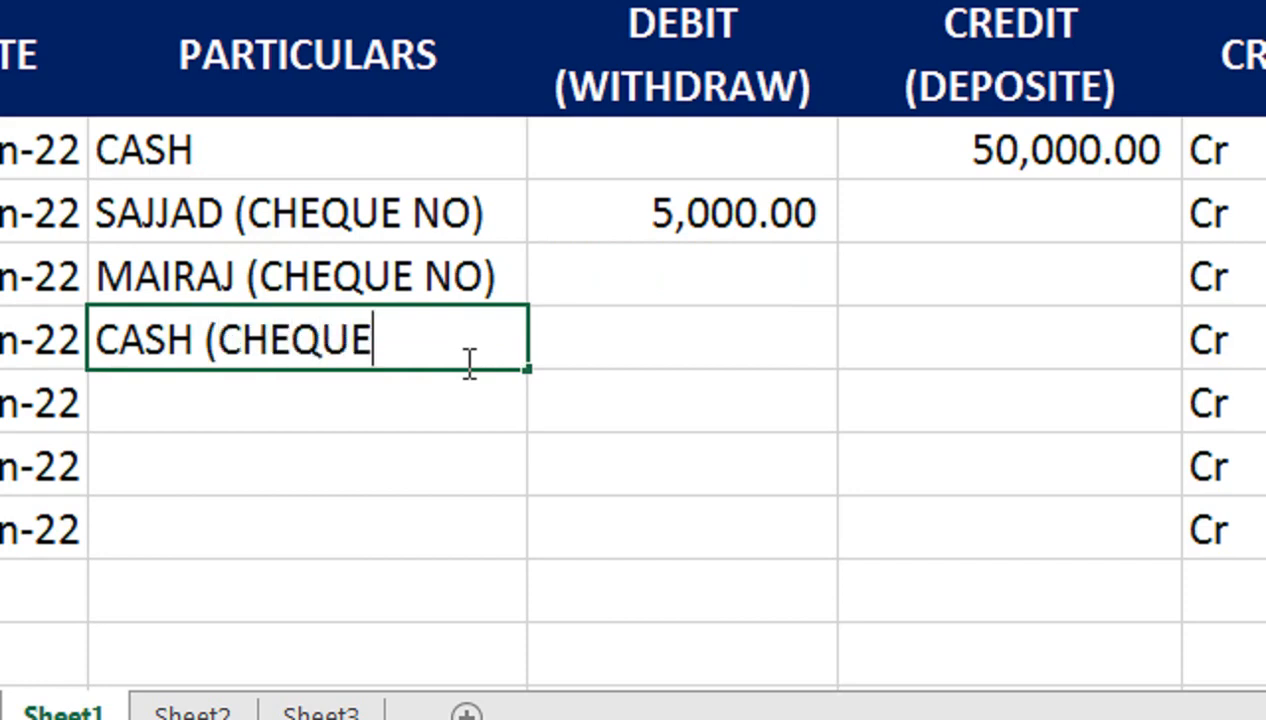
pyautogui.write(' NO)')
pyautogui.press('Tab')
# Step: Record debits of 5,000.00 and 3,000.00 for those two entries
pyautogui.press('Up')
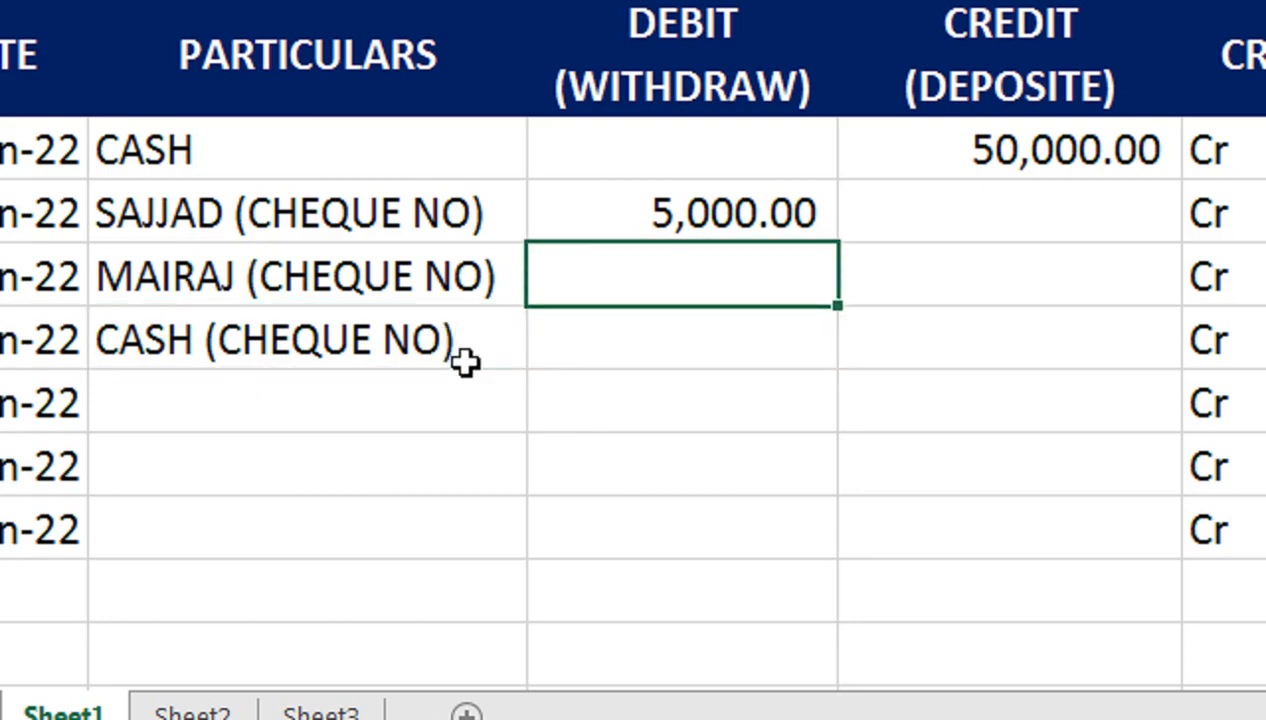
pyautogui.write('5000')
pyautogui.press('Return')
pyautogui.write('3000')
pyautogui.press('Return')
# Step: Add PAID(CHEQUE NO) and BANK CHARGES as the next two particulars
pyautogui.press('Left')
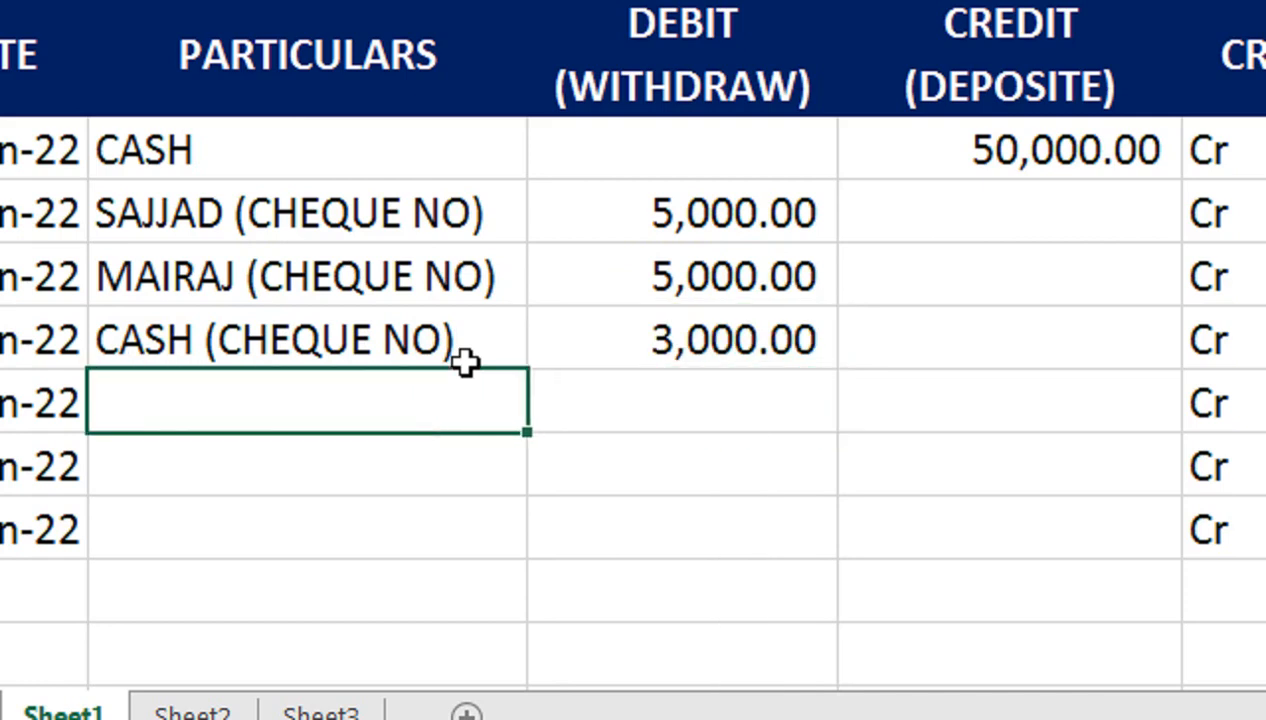
pyautogui.write('PAID')
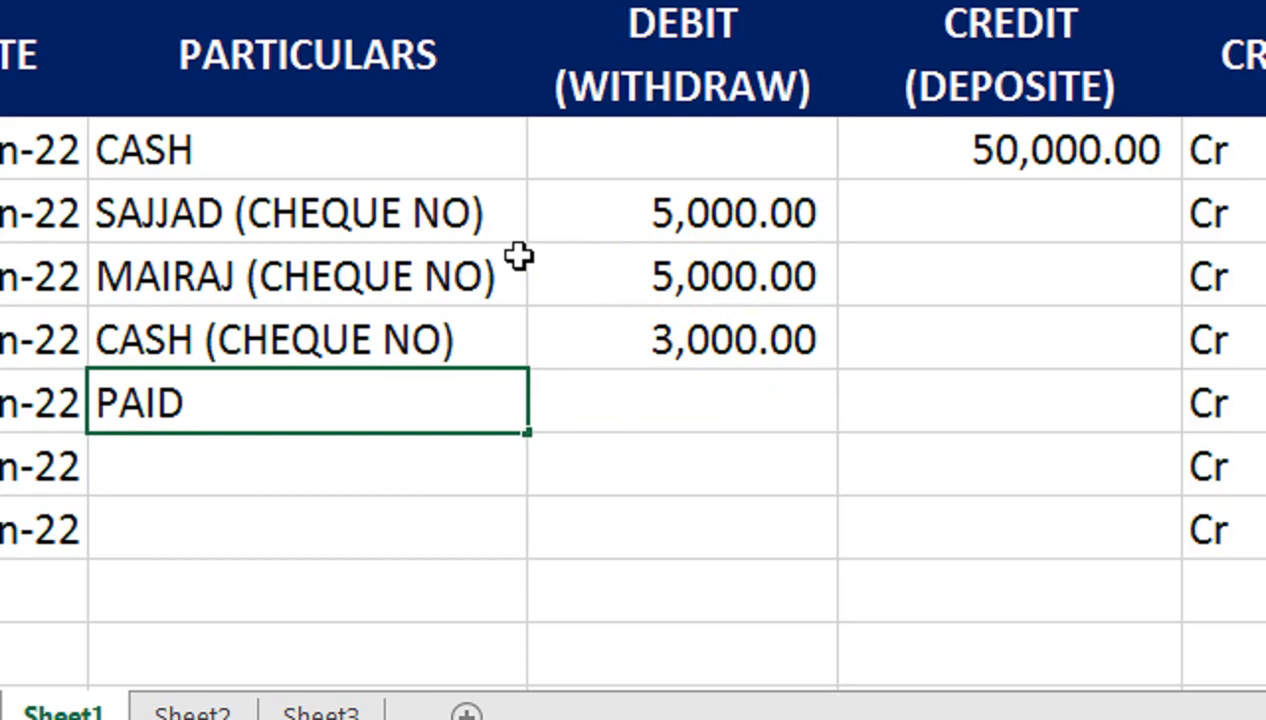
pyautogui.write('(CH')
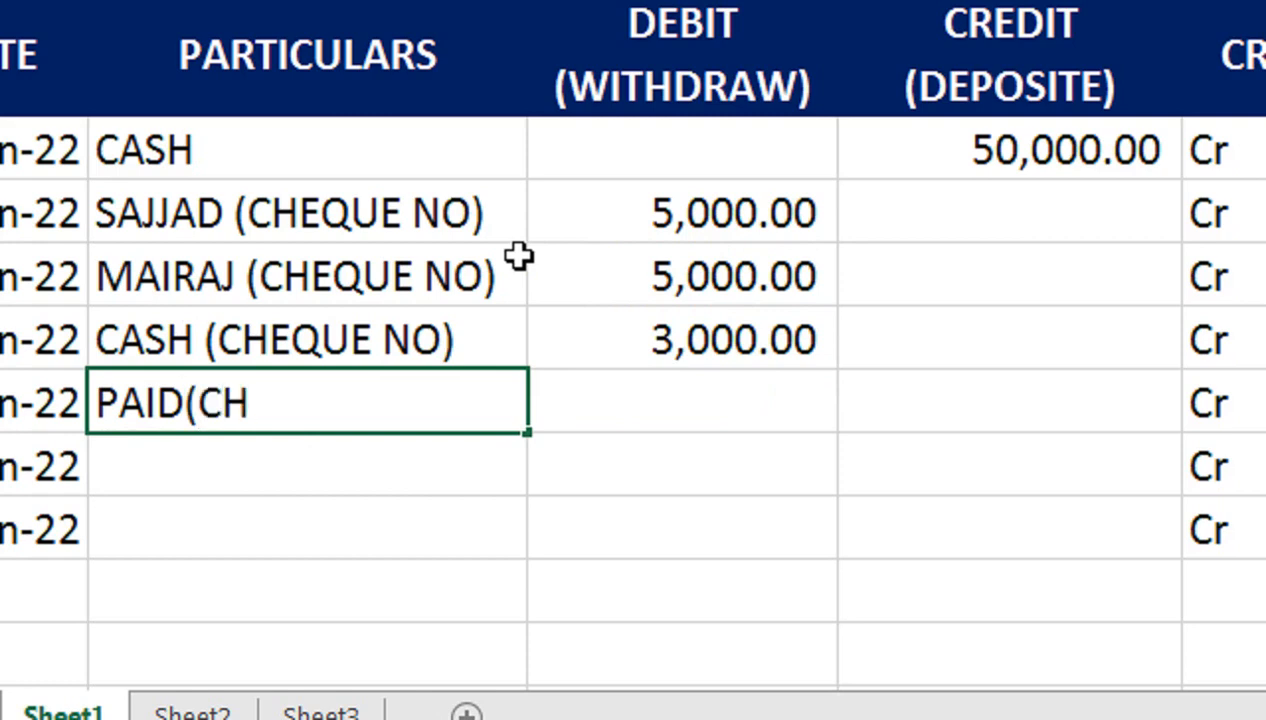
pyautogui.write('EQUE N')
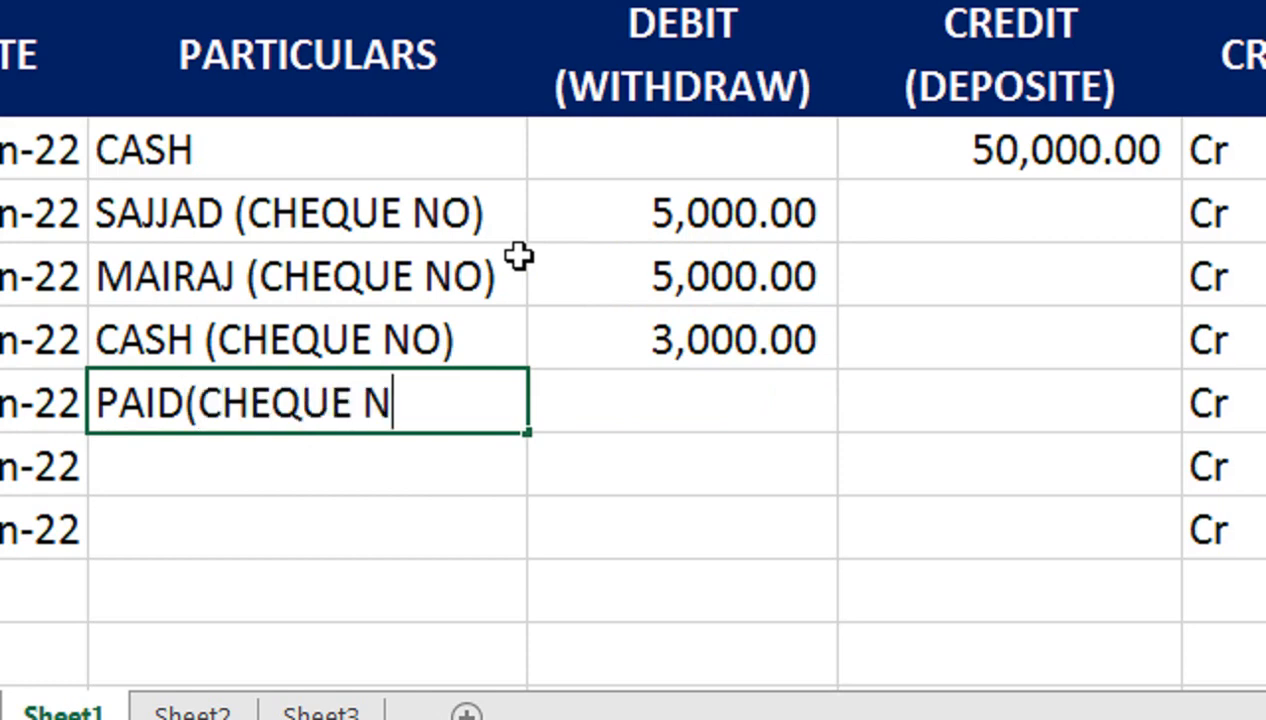
pyautogui.write('O)')
pyautogui.press('Return')
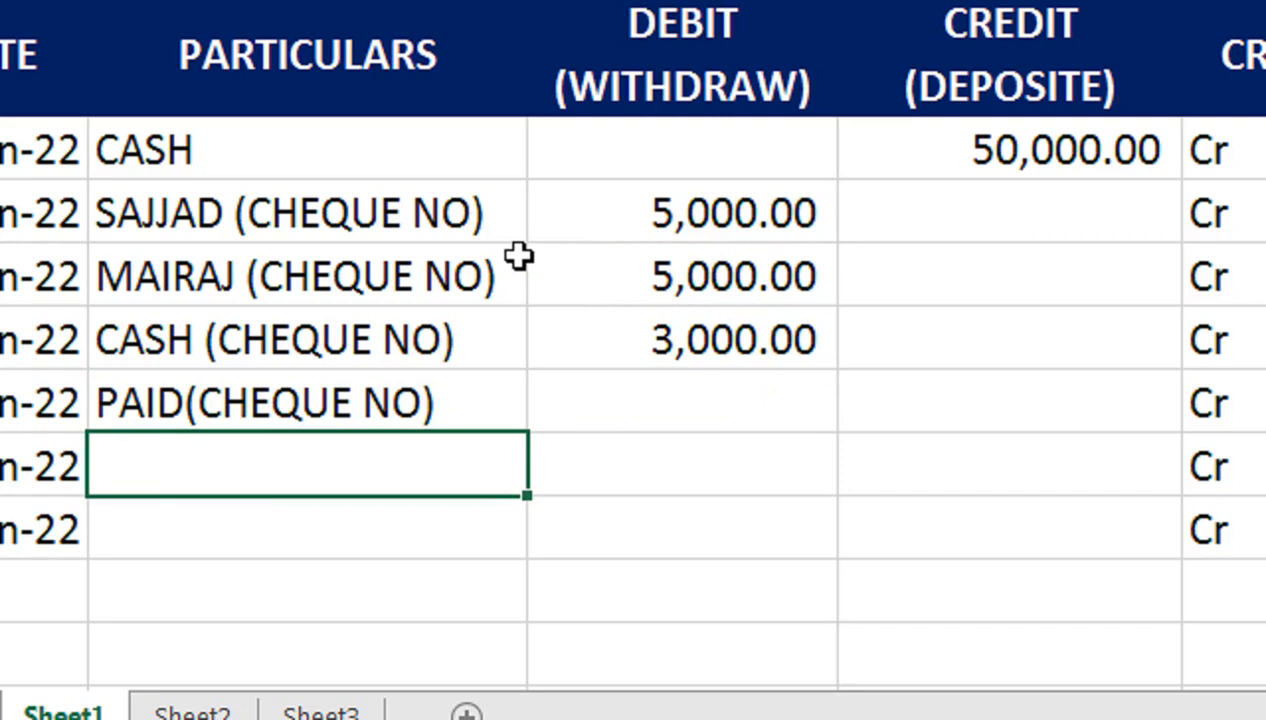
pyautogui.write('BANK CHARG')
pyautogui.press('BackSpace')
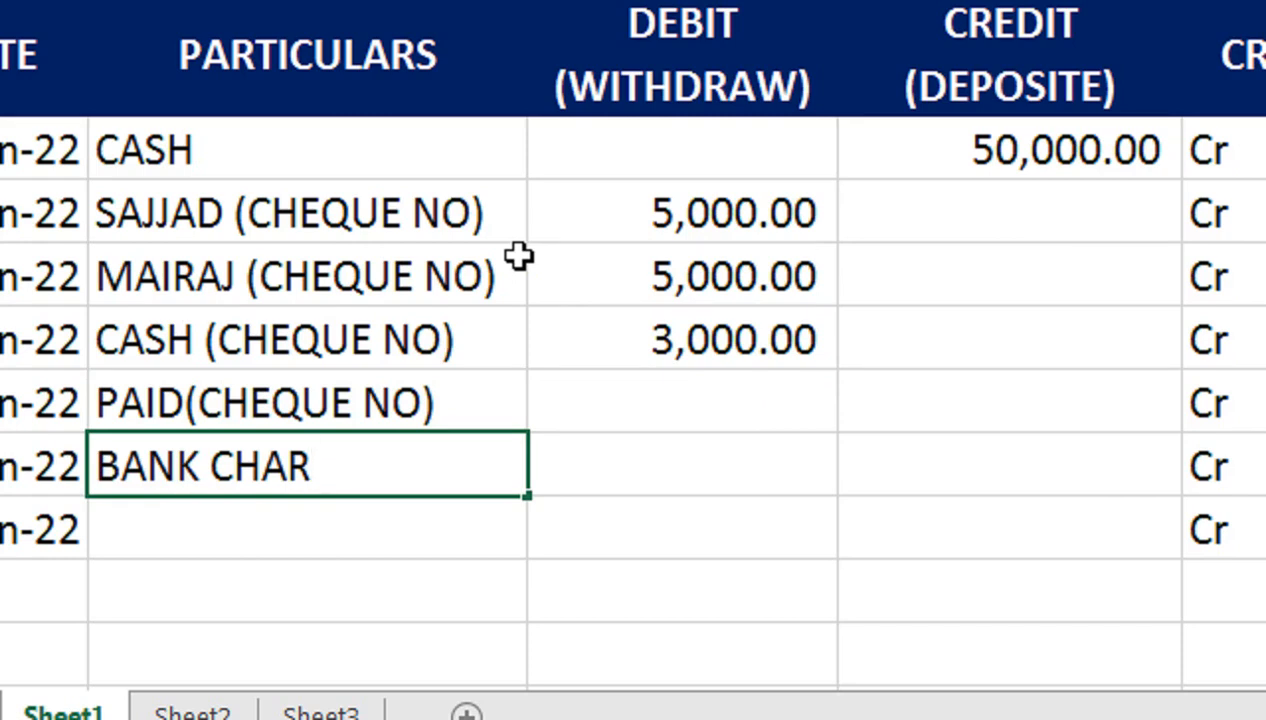
pyautogui.write('GES')
pyautogui.press('Tab')
pyautogui.press('Up')
# Step: Debit 3,000.00 for PAID(CHEQUE NO) and settle the BANK CHARGES debit at 34,000.00
pyautogui.write('3000')
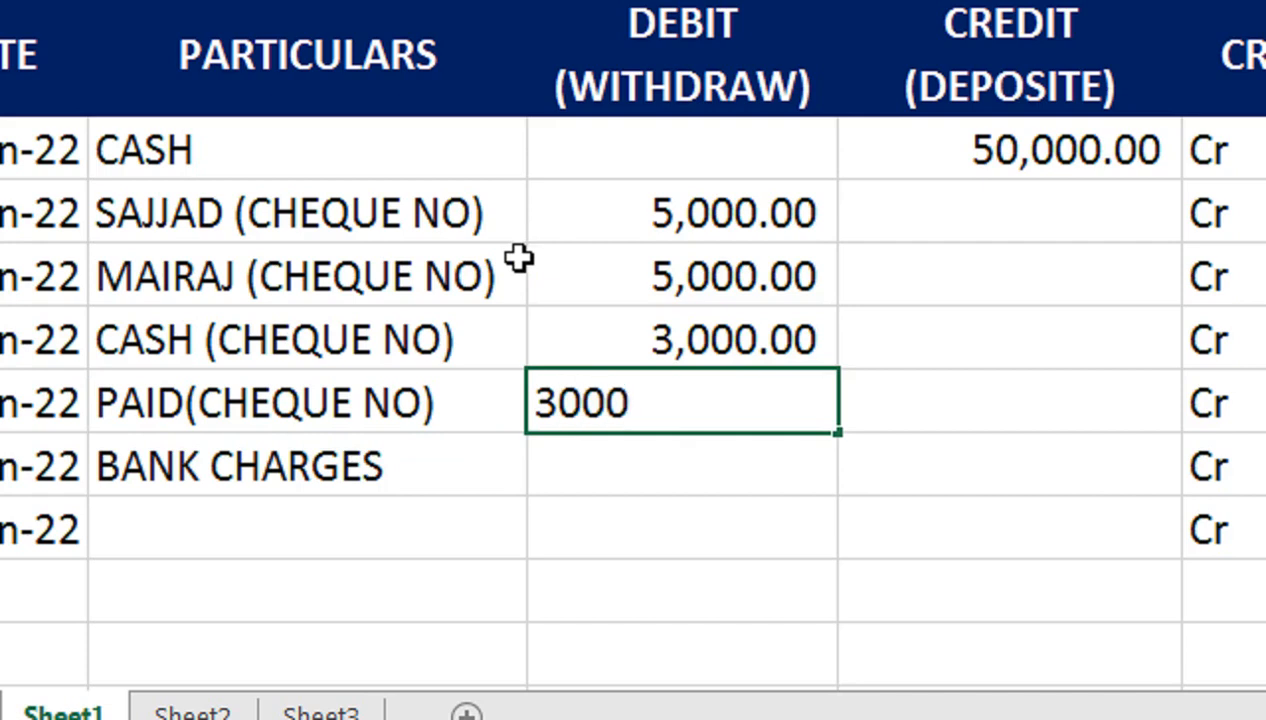
pyautogui.press('Return')
pyautogui.write('250')
pyautogui.press('Return')
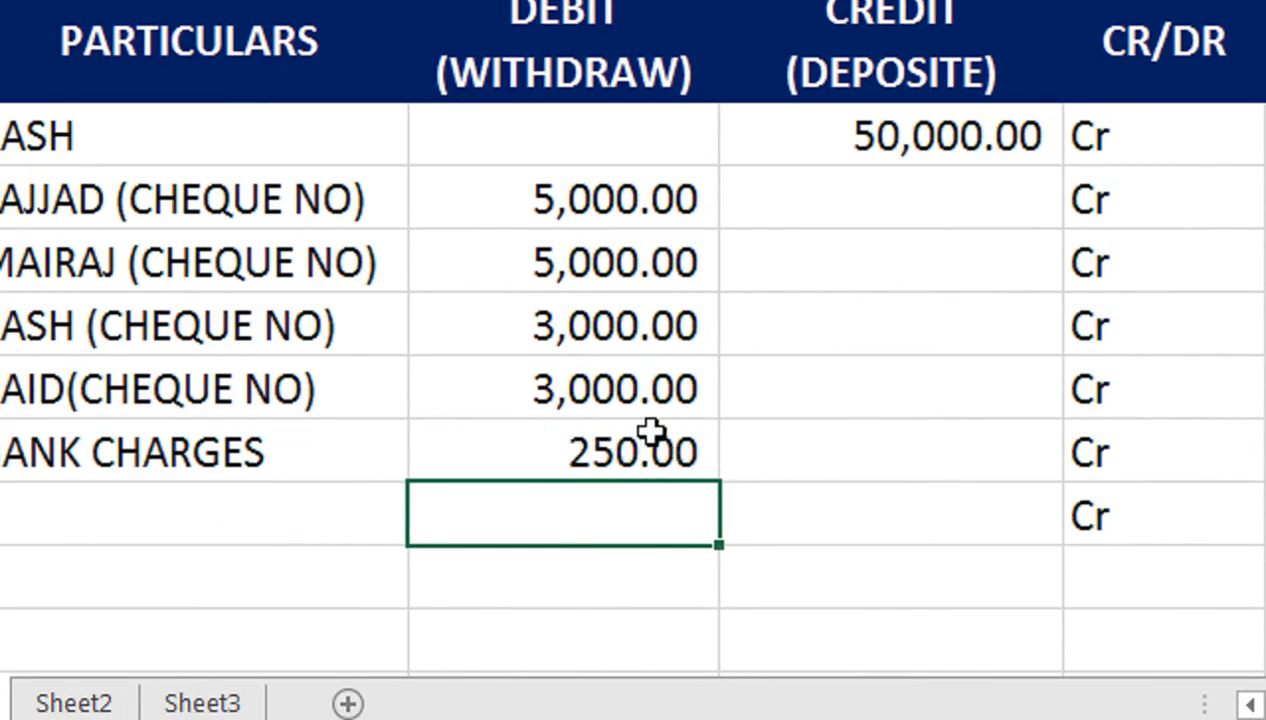
pyautogui.click(700, 458)
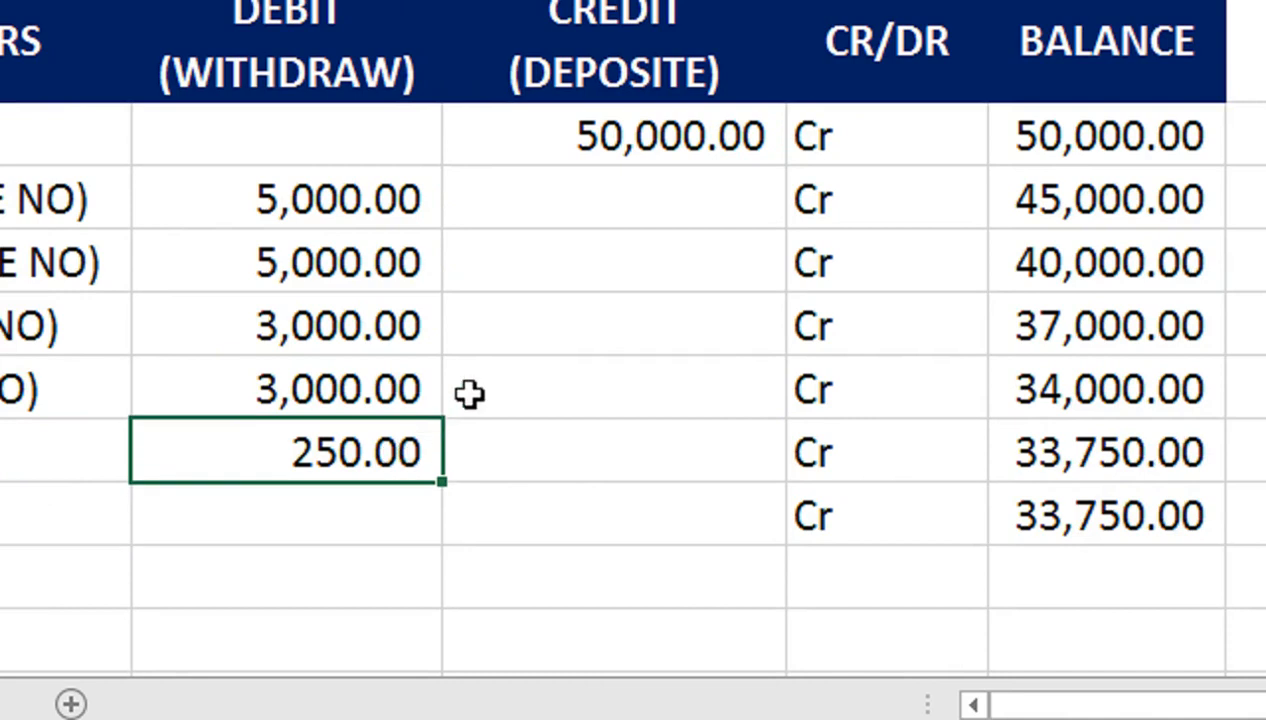
pyautogui.write('3')
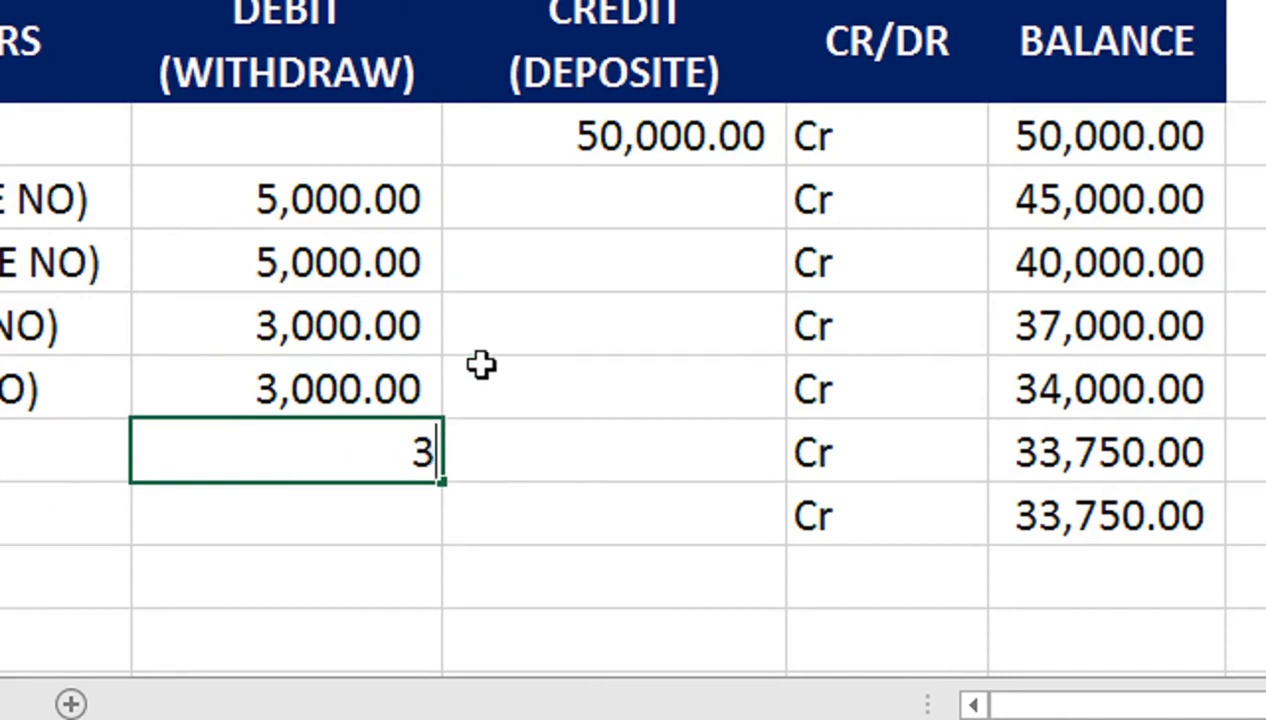
pyautogui.write('3,750')
pyautogui.press('Return')
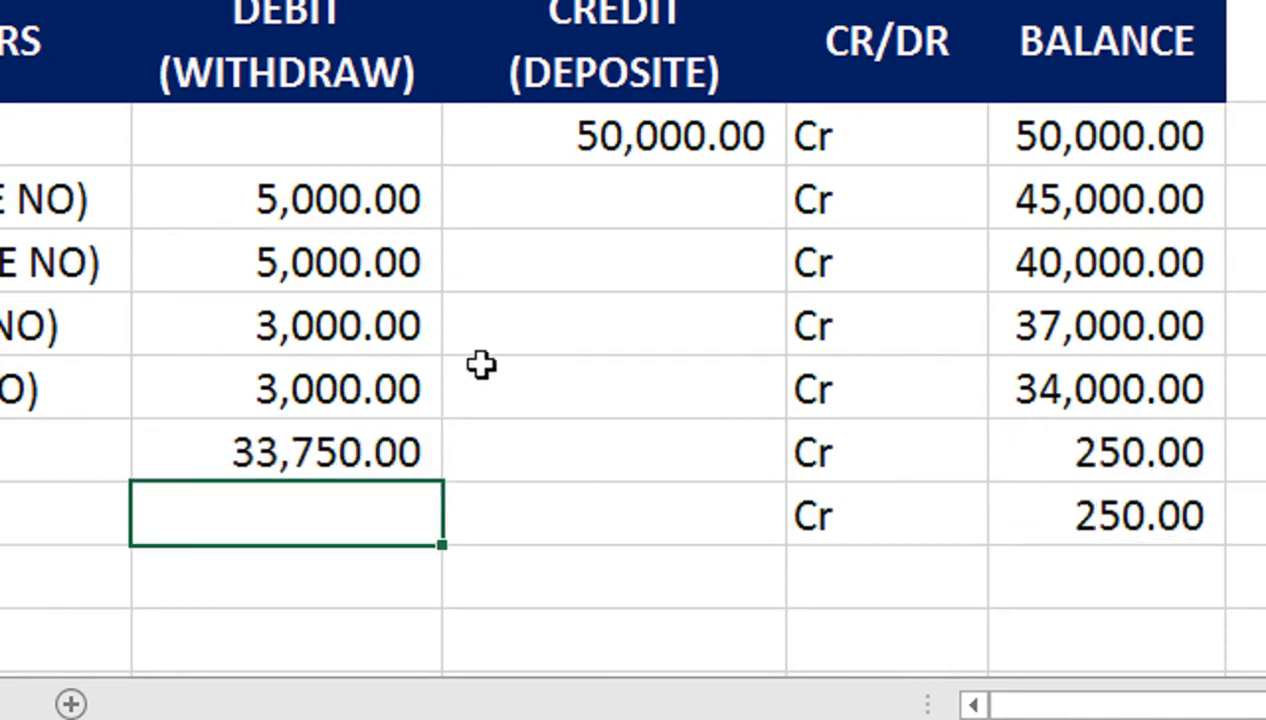
pyautogui.press('Up')
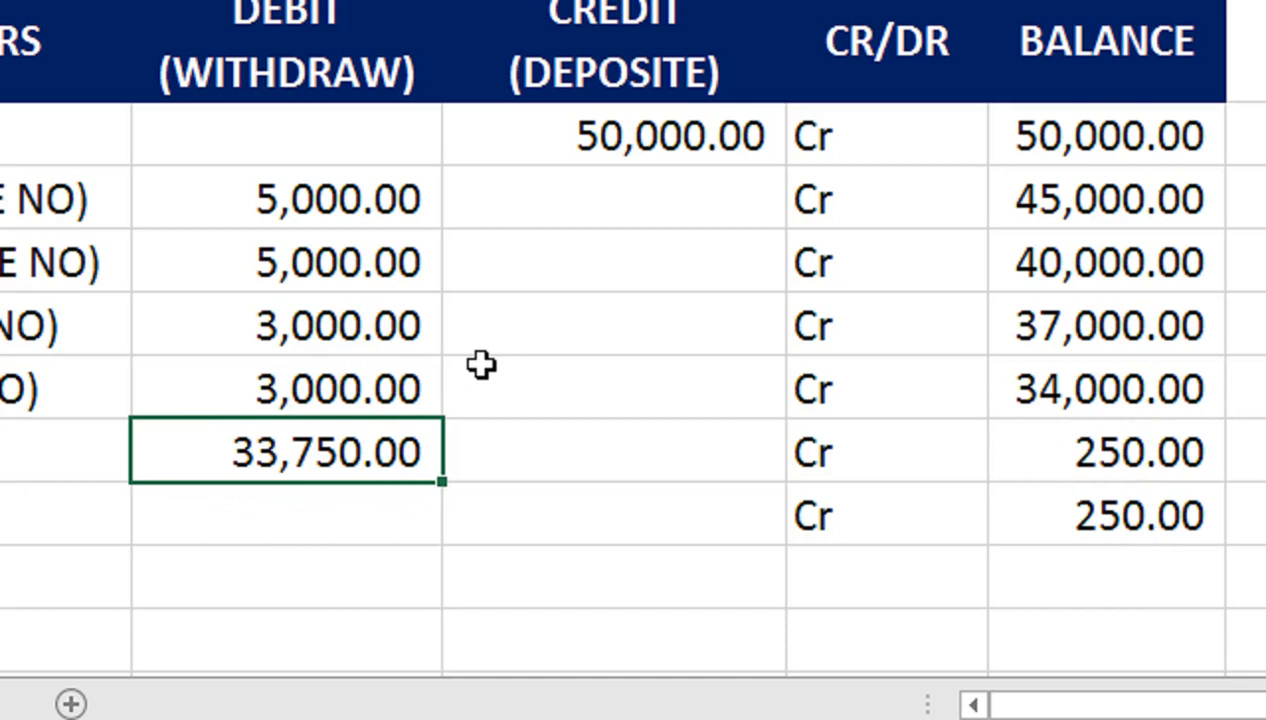
pyautogui.write('34000')
pyautogui.press('Return')
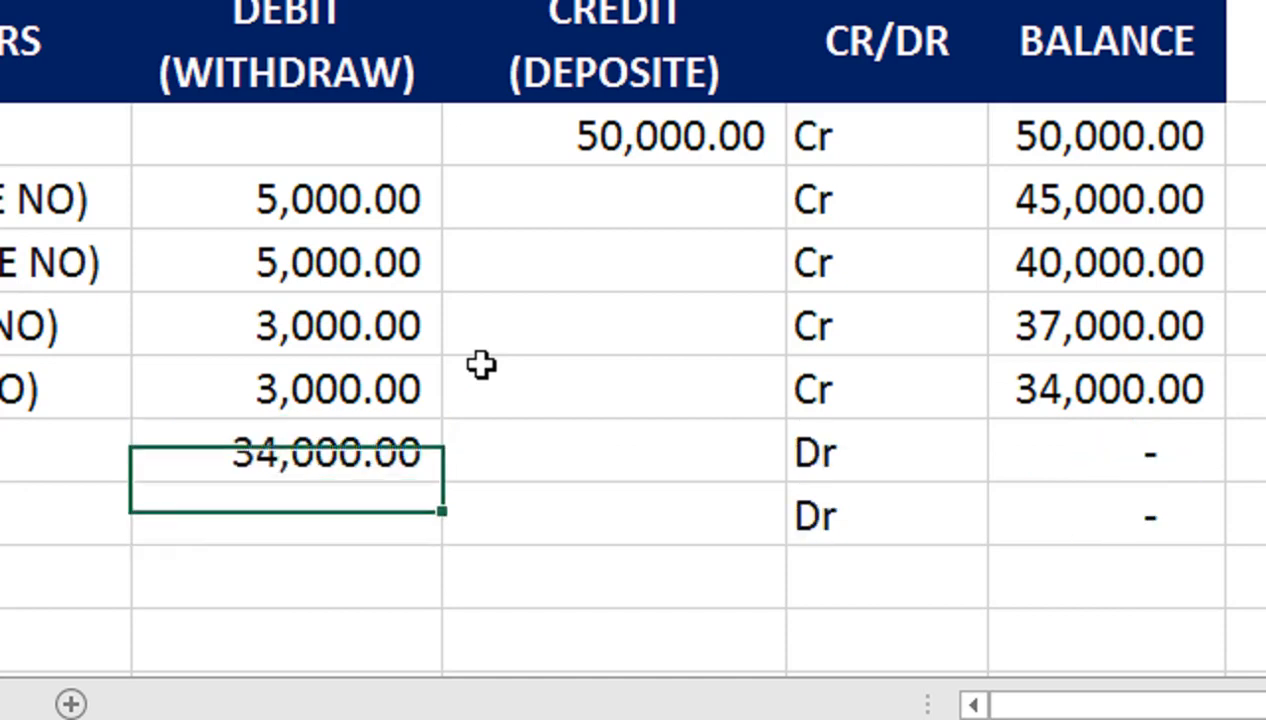
# Step: Check the BANK CHARGES row's Dr marker and zero balance
pyautogui.press('Up')
pyautogui.press('Right')
pyautogui.press('Right')
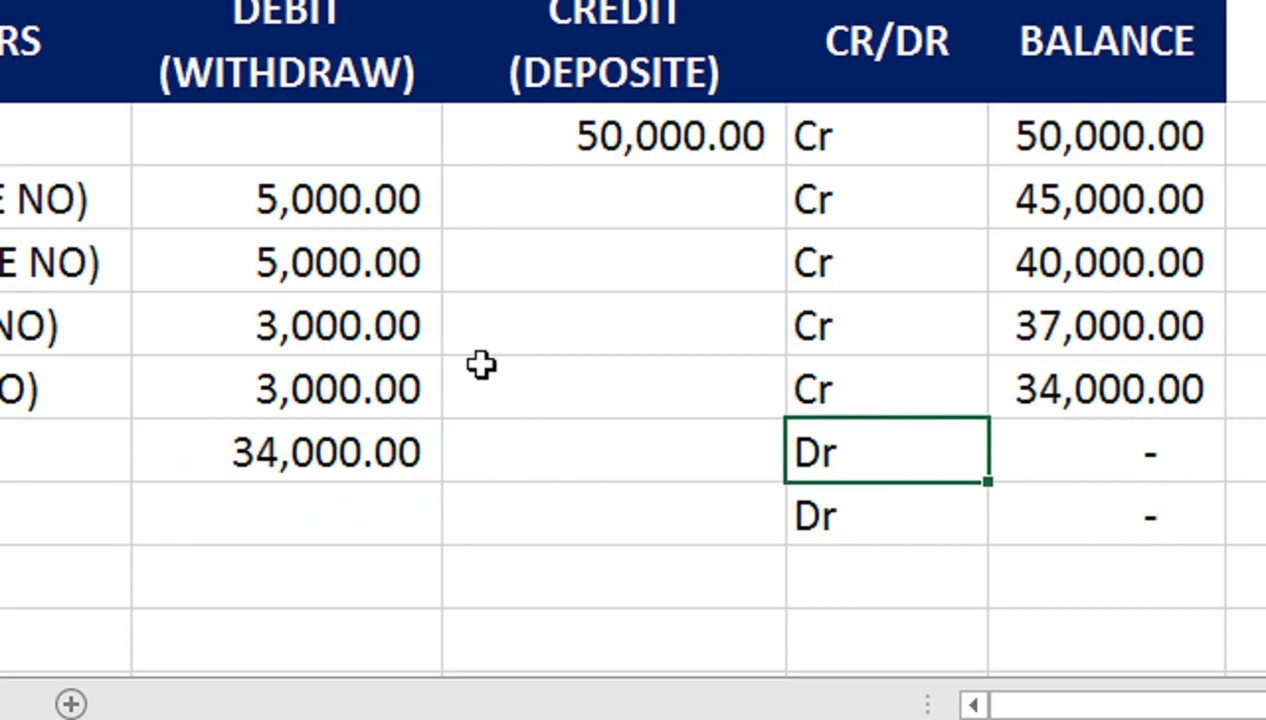
pyautogui.press('Right')
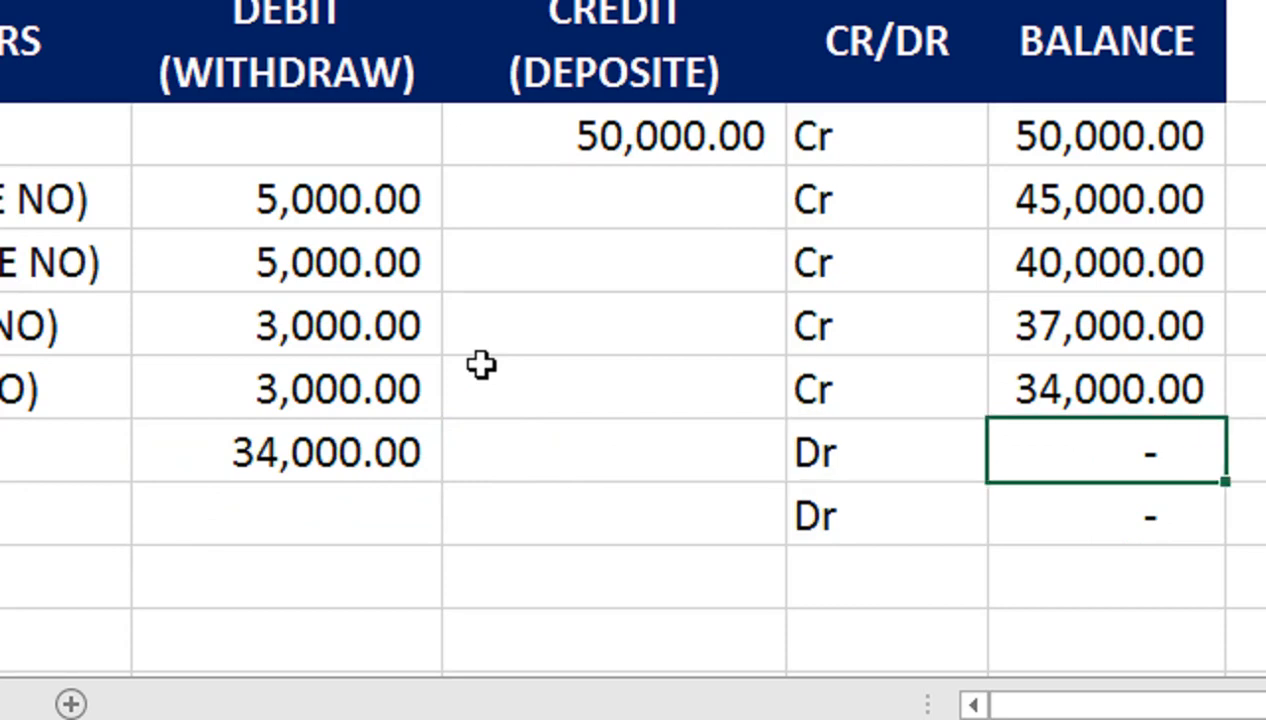
pyautogui.press('Left')
pyautogui.press('Left')
pyautogui.press('Left')
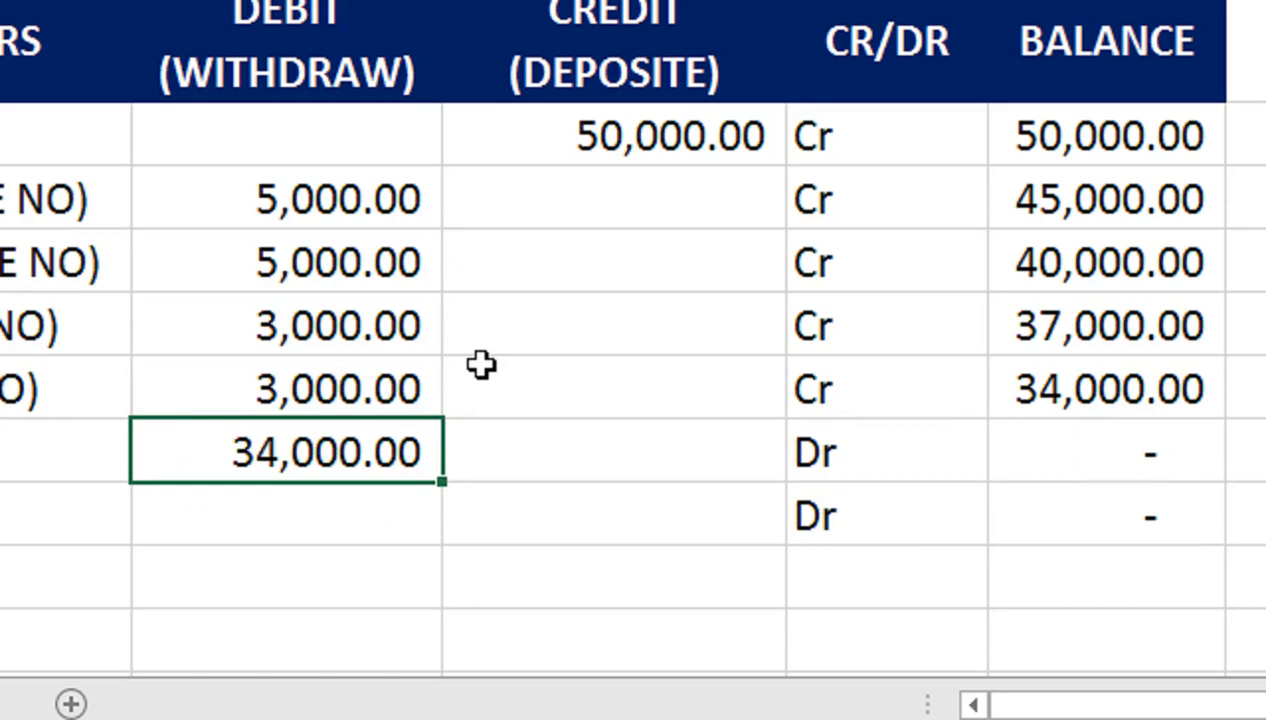
pyautogui.press('Right')
pyautogui.press('Down')
pyautogui.press('Left')
pyautogui.press('Left')
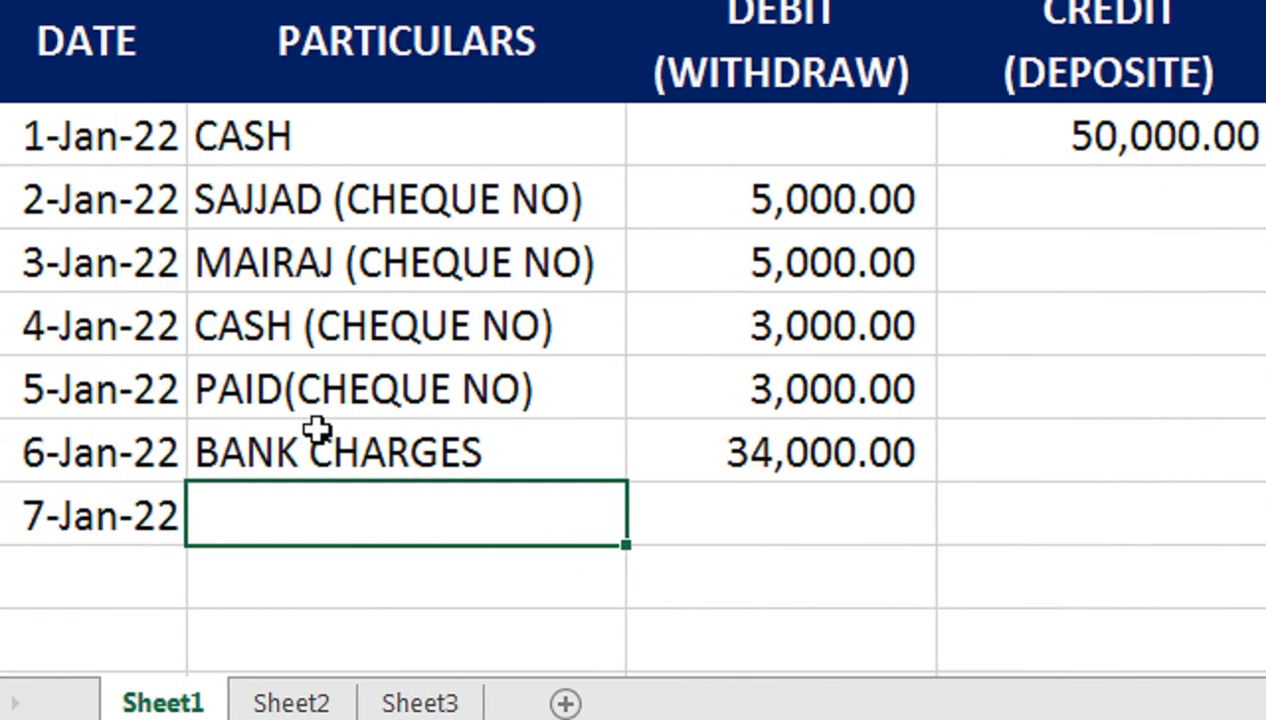
# Step: Enter CASH as the 7-Jan-22 particulars, trimming the autocompleted cheque suffix
pyautogui.write('CASH')
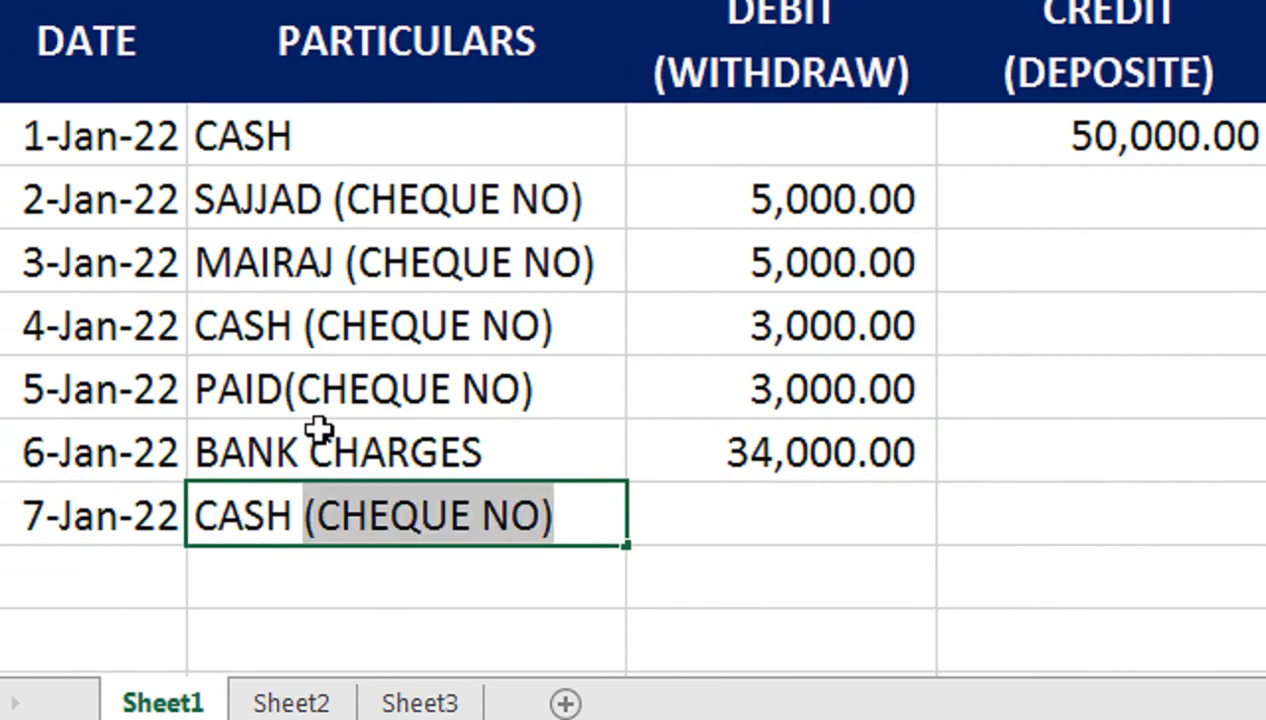
pyautogui.press('Return')
pyautogui.press('Up')
pyautogui.press('F2')
pyautogui.press('BackSpace')
pyautogui.press('BackSpace')
pyautogui.press('BackSpace')
pyautogui.press('BackSpace')
pyautogui.press('BackSpace')
pyautogui.press('BackSpace')
pyautogui.press('BackSpace')
pyautogui.press('BackSpace')
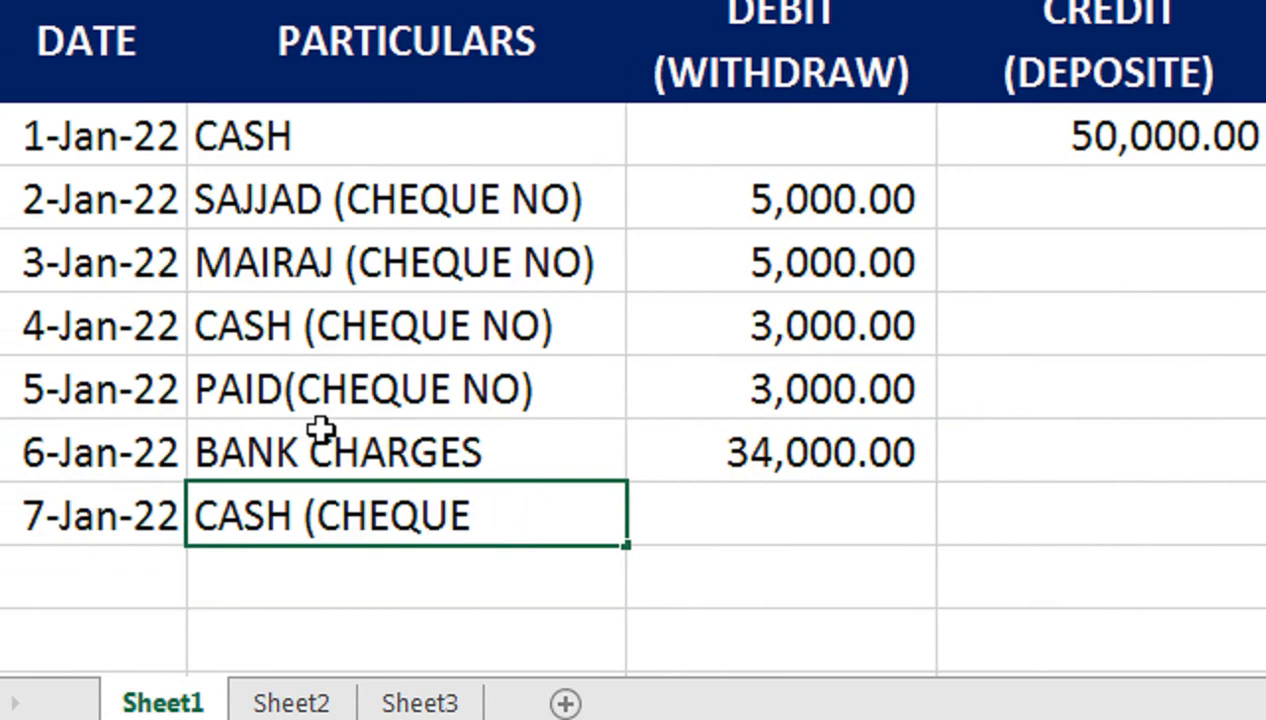
pyautogui.press('BackSpace')
pyautogui.press('BackSpace')
pyautogui.press('BackSpace')
pyautogui.press('BackSpace')
pyautogui.press('Tab')
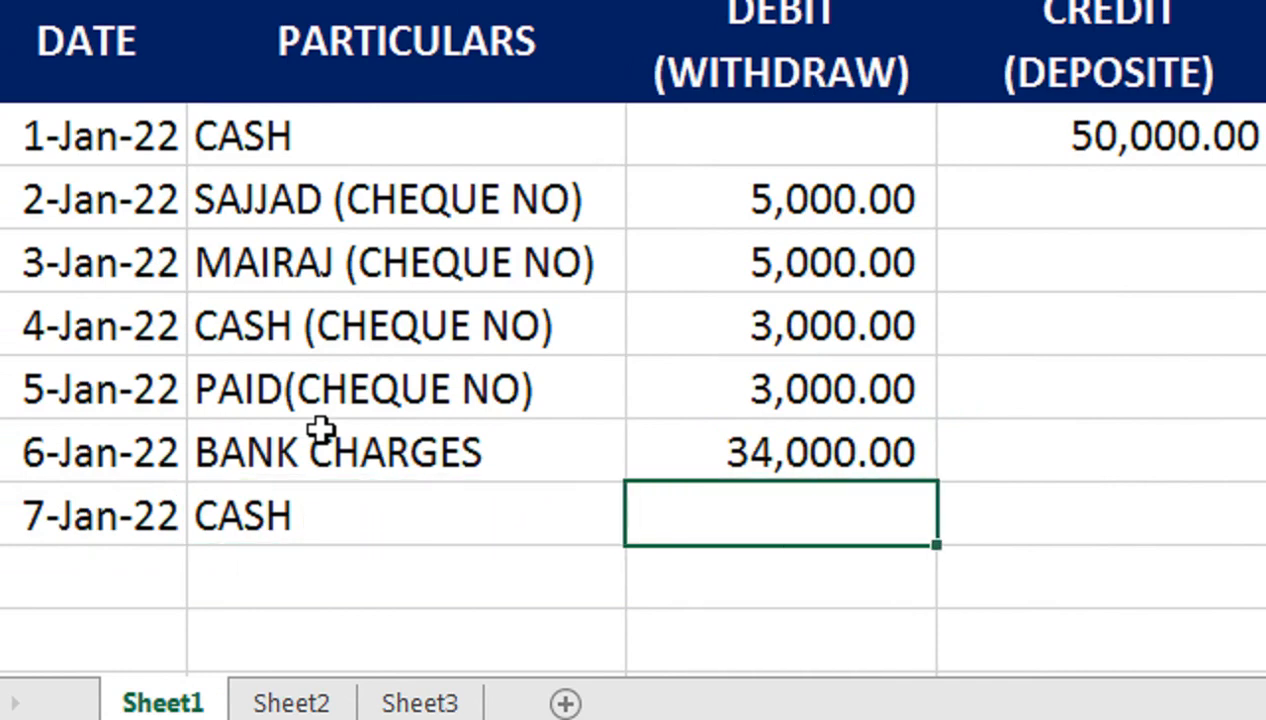
# Step: Credit 20,000.00 on the CASH row and select the ledger A4:F10
pyautogui.hscroll(2, 828, 415)
pyautogui.hscroll(1, 1007, 503)
pyautogui.click(1007, 503)
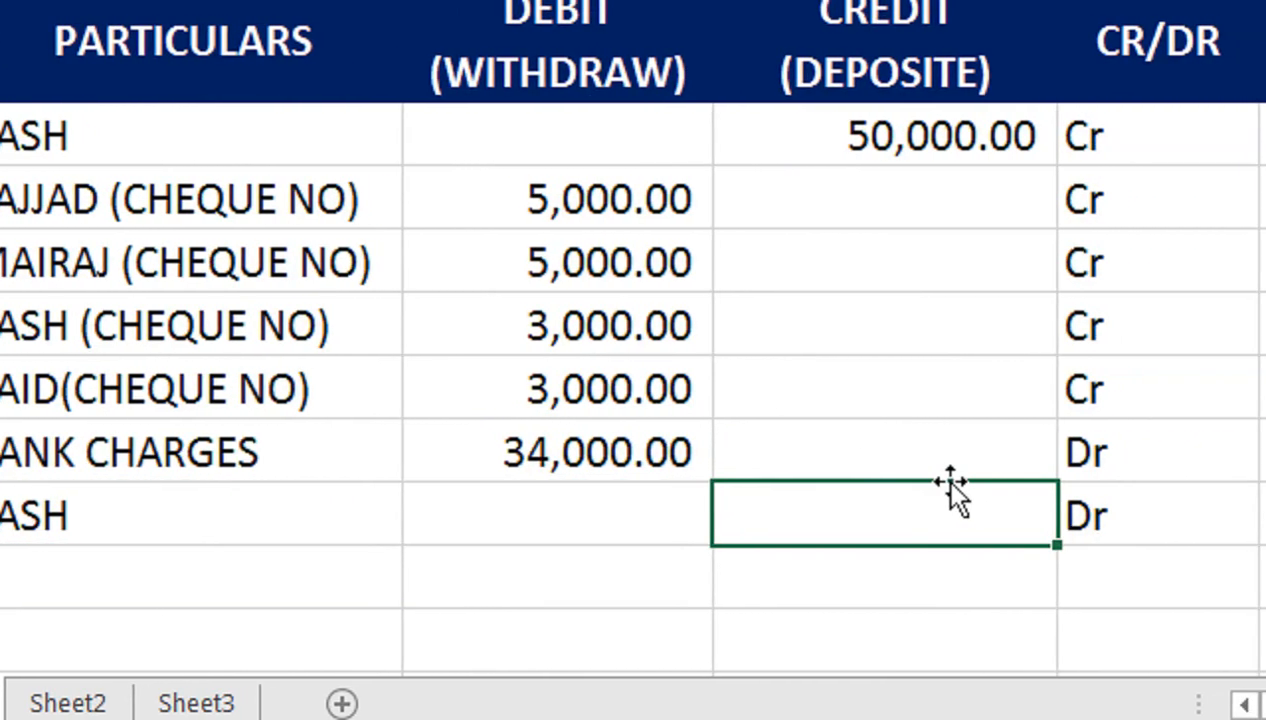
pyautogui.write('20000')
pyautogui.press('Return')
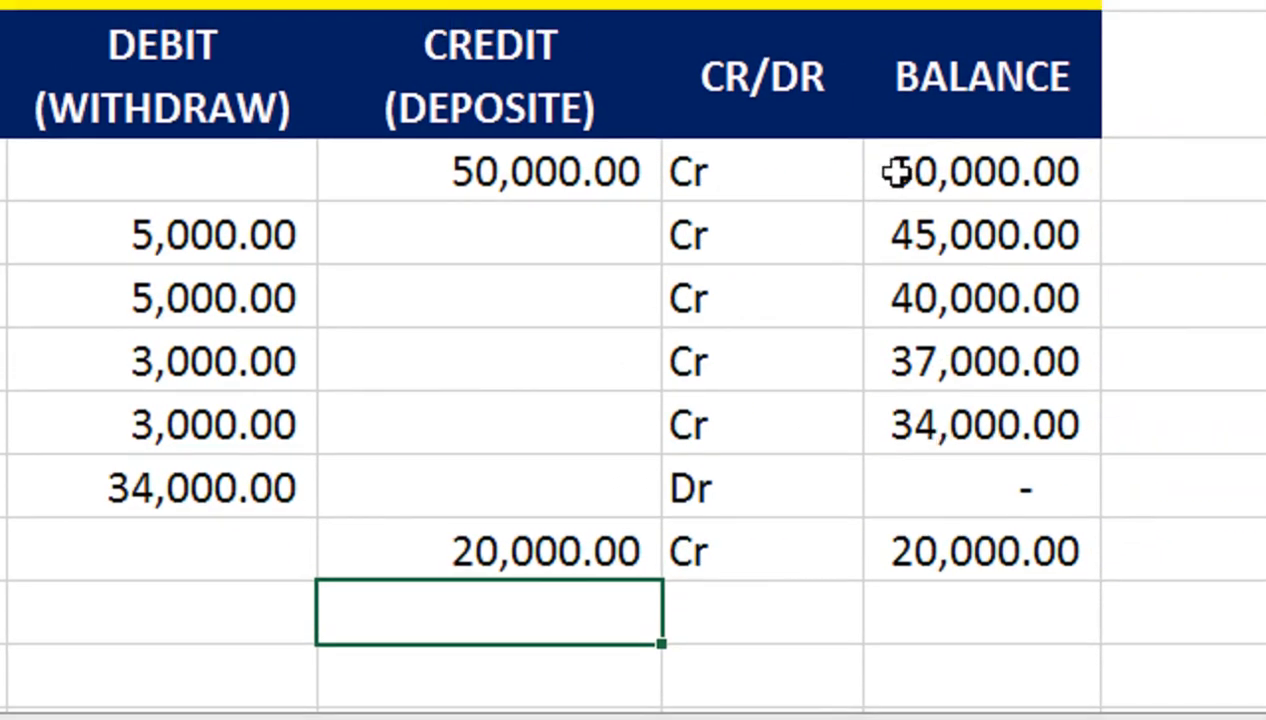
pyautogui.moveTo(893, 142); pyautogui.dragTo(0, 501)
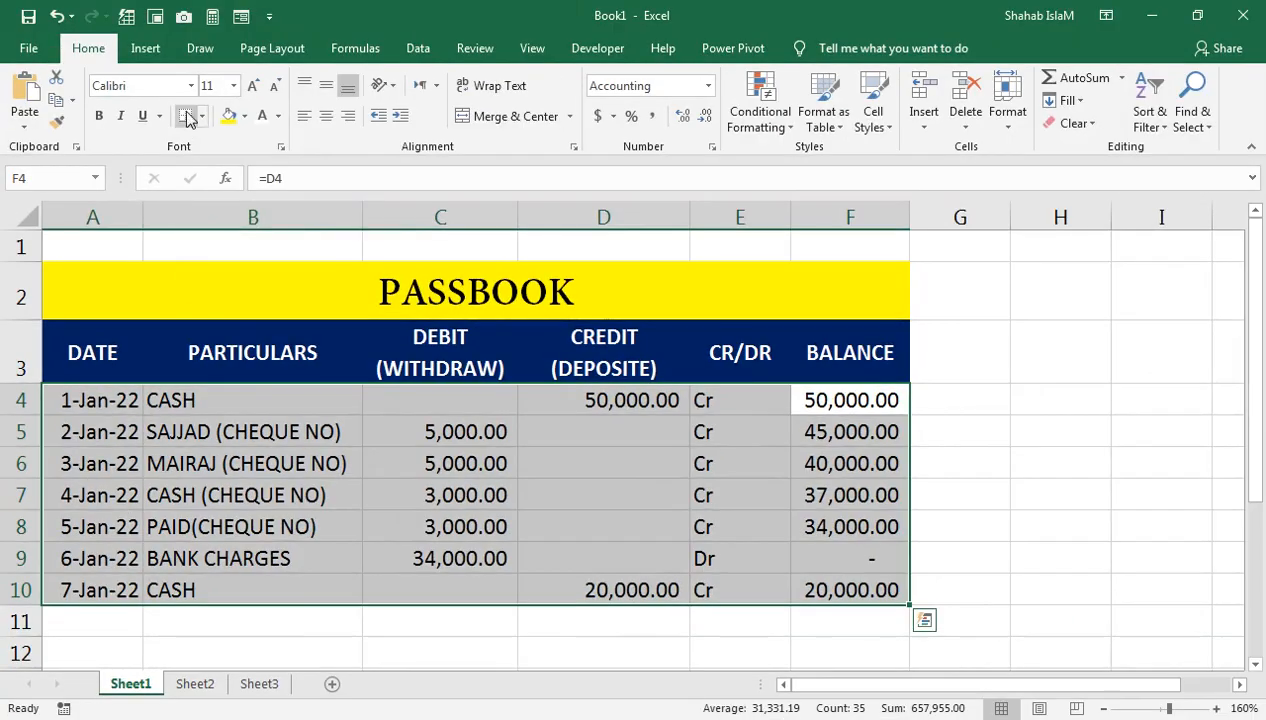
# Step: Put a thick outside border around the ledger and border the DATE and PARTICULARS columns
pyautogui.click(201, 115)
pyautogui.click(216, 332)
pyautogui.moveTo(56, 404); pyautogui.dragTo(67, 596)
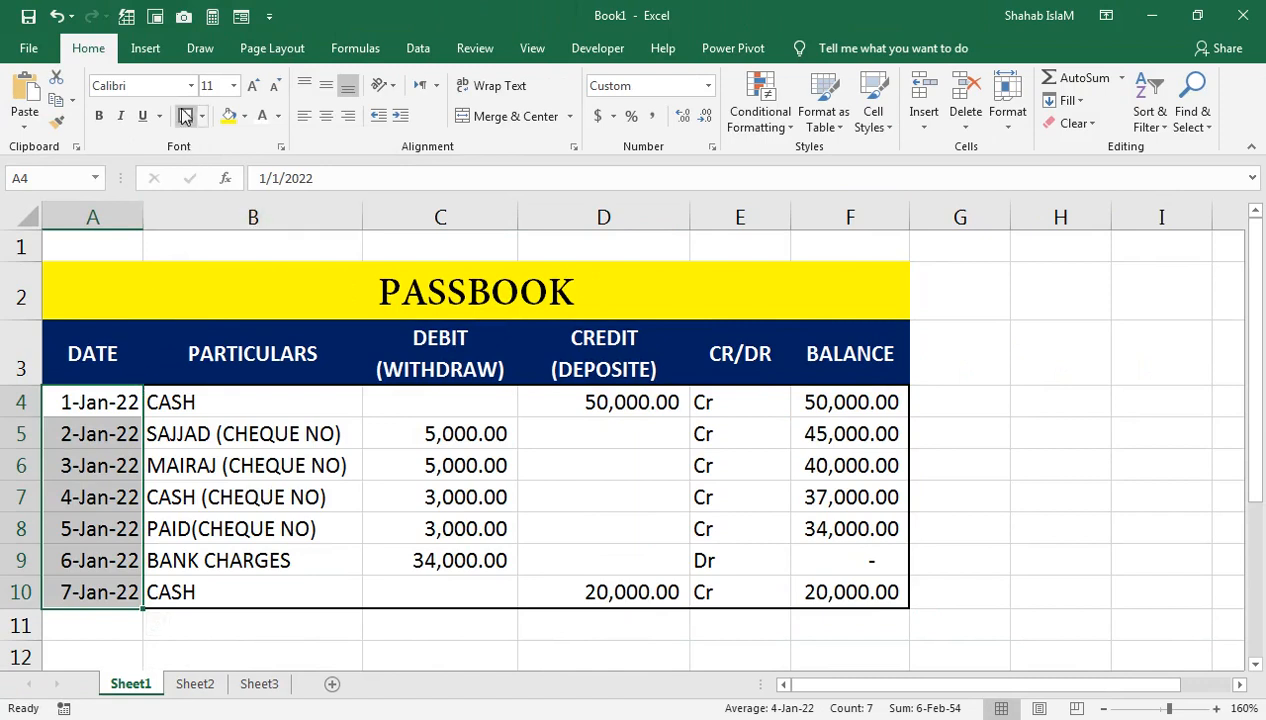
pyautogui.moveTo(158, 402); pyautogui.dragTo(200, 594)
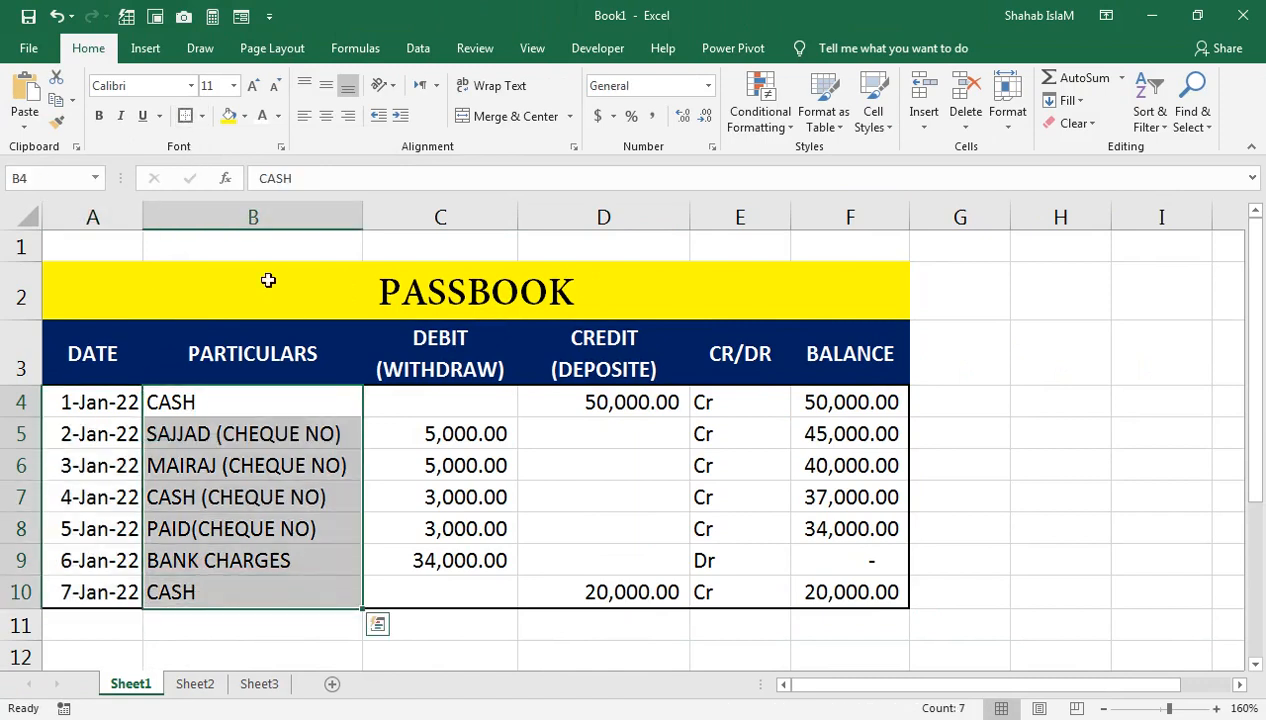
pyautogui.click(202, 117)
pyautogui.click(255, 298)
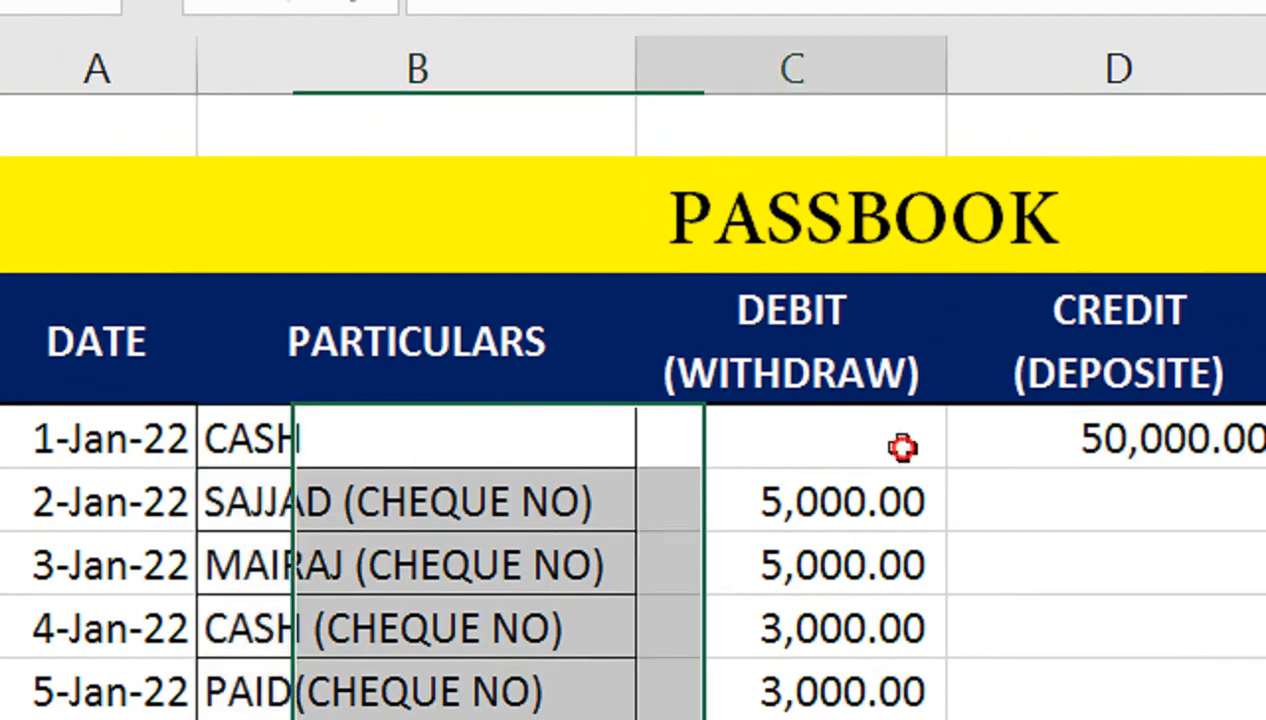
# Step: Outline the DEBIT column and add borders to the CREDIT, CR/DR and BALANCE columns
pyautogui.moveTo(902, 447); pyautogui.dragTo(834, 607)
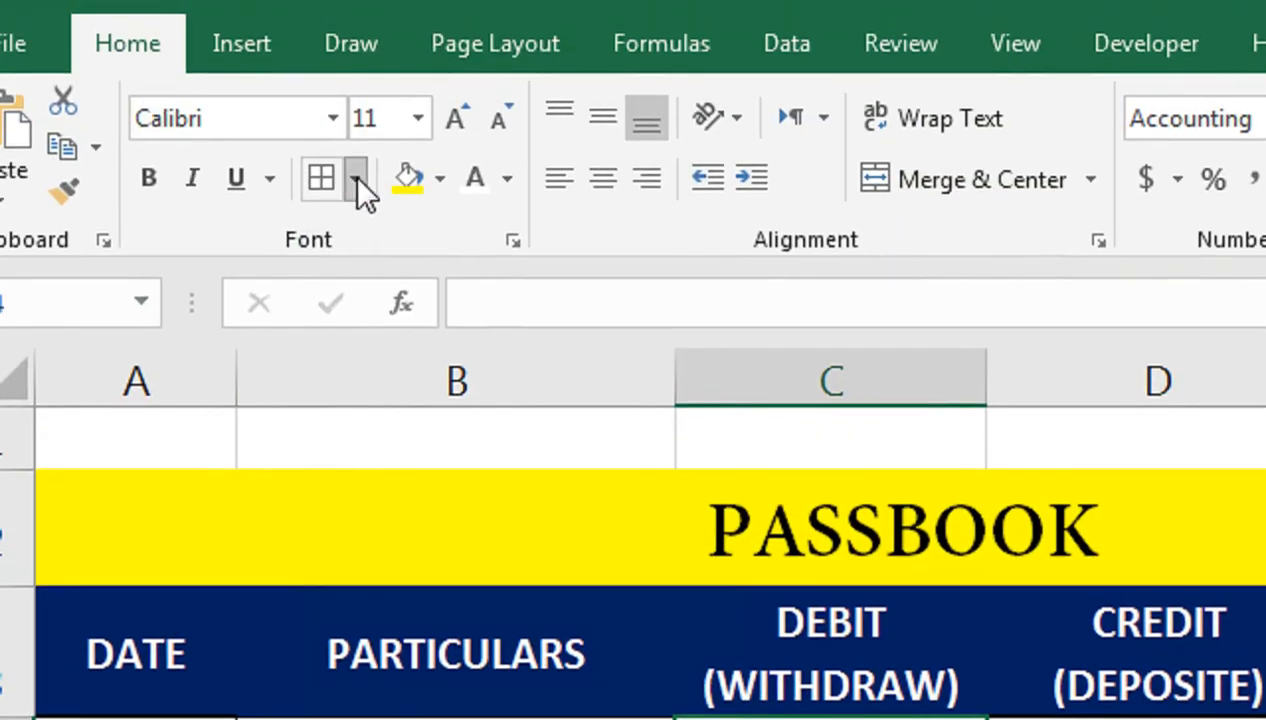
pyautogui.click(353, 176)
pyautogui.click(456, 560)
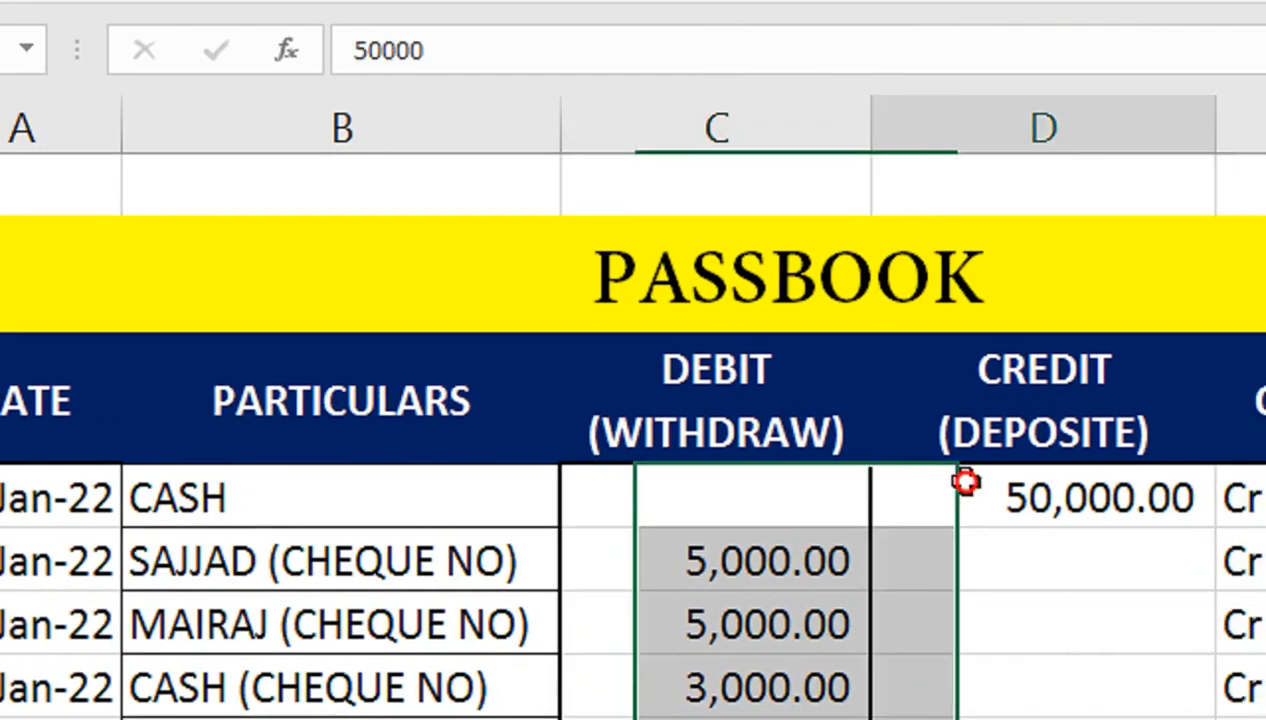
pyautogui.moveTo(964, 480); pyautogui.dragTo(941, 599)
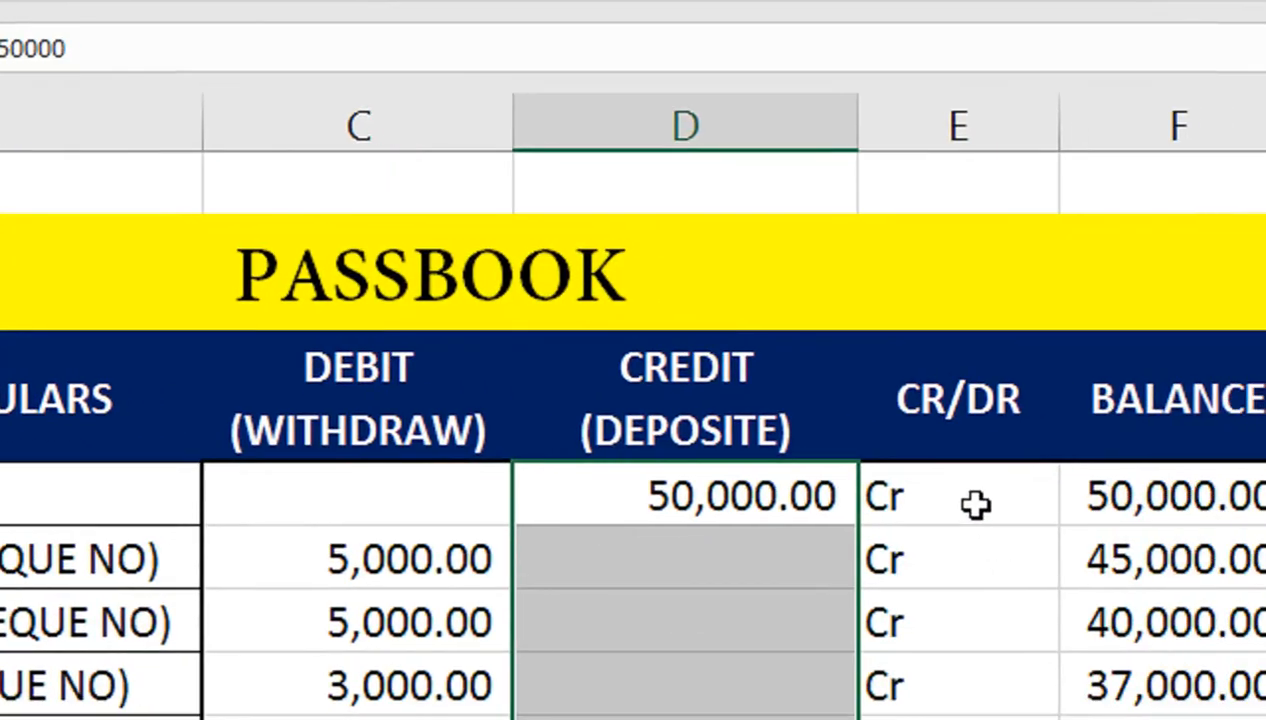
pyautogui.moveTo(975, 505); pyautogui.dragTo(921, 627)
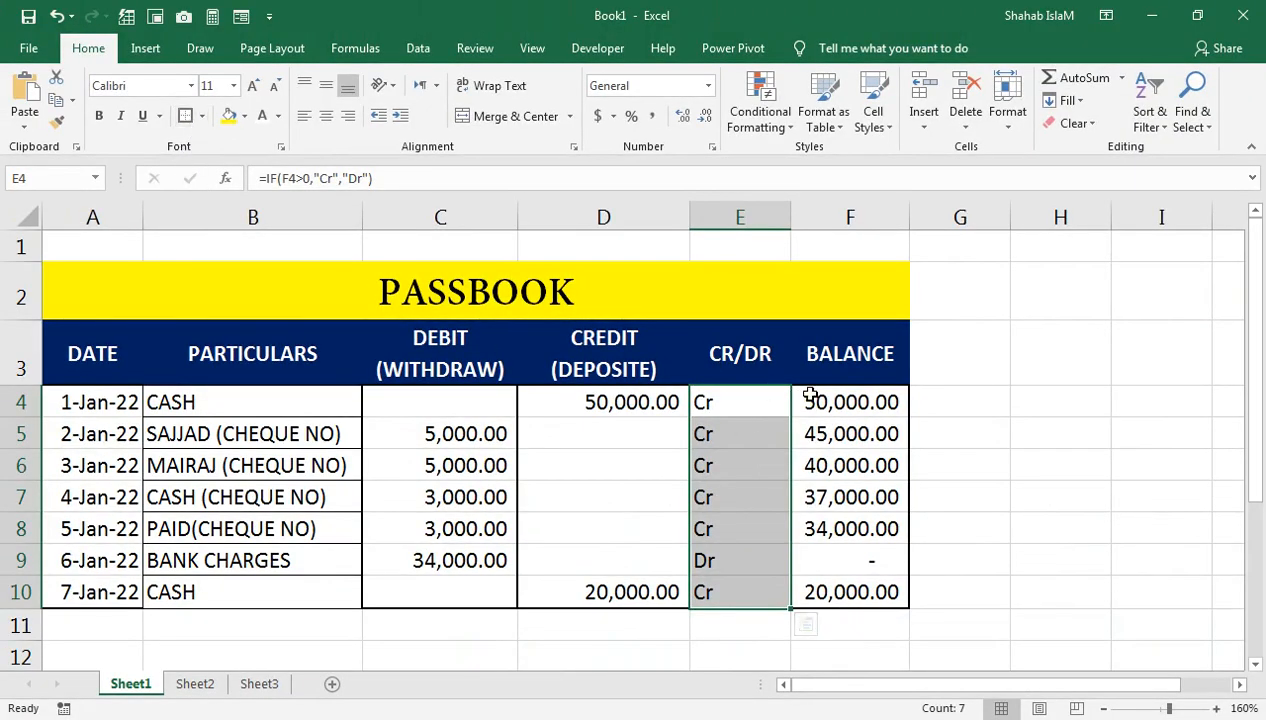
pyautogui.moveTo(810, 395); pyautogui.dragTo(842, 596)
pyautogui.click(201, 118)
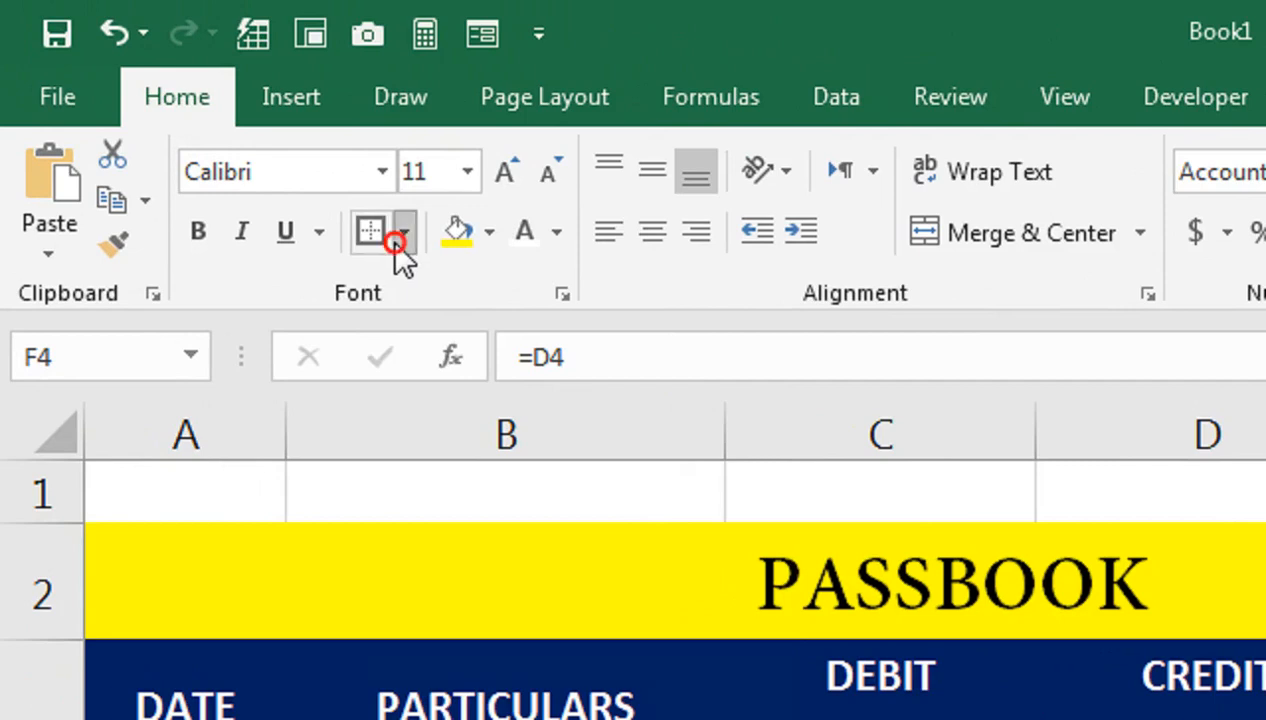
pyautogui.click(444, 575)
# Step: Put a thick outside border around the PASSBOOK title
pyautogui.click(537, 560)
pyautogui.click(401, 220)
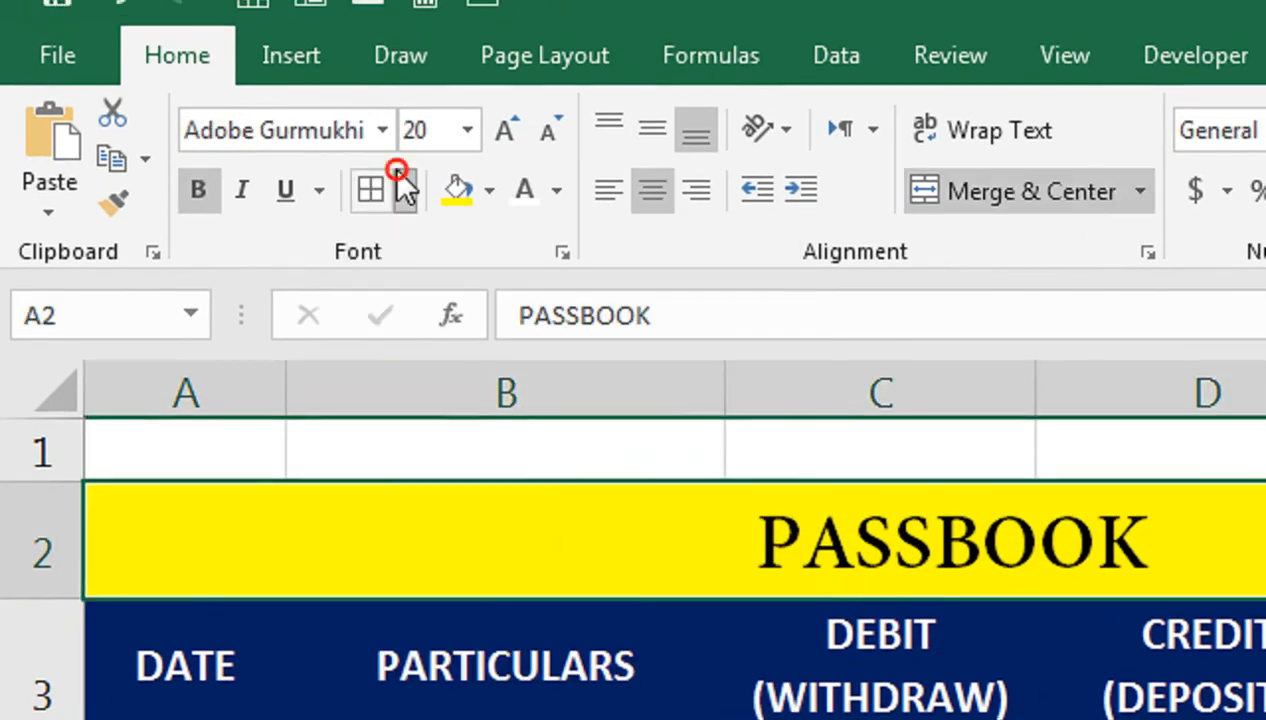
pyautogui.click(397, 618)
pyautogui.click(738, 698)
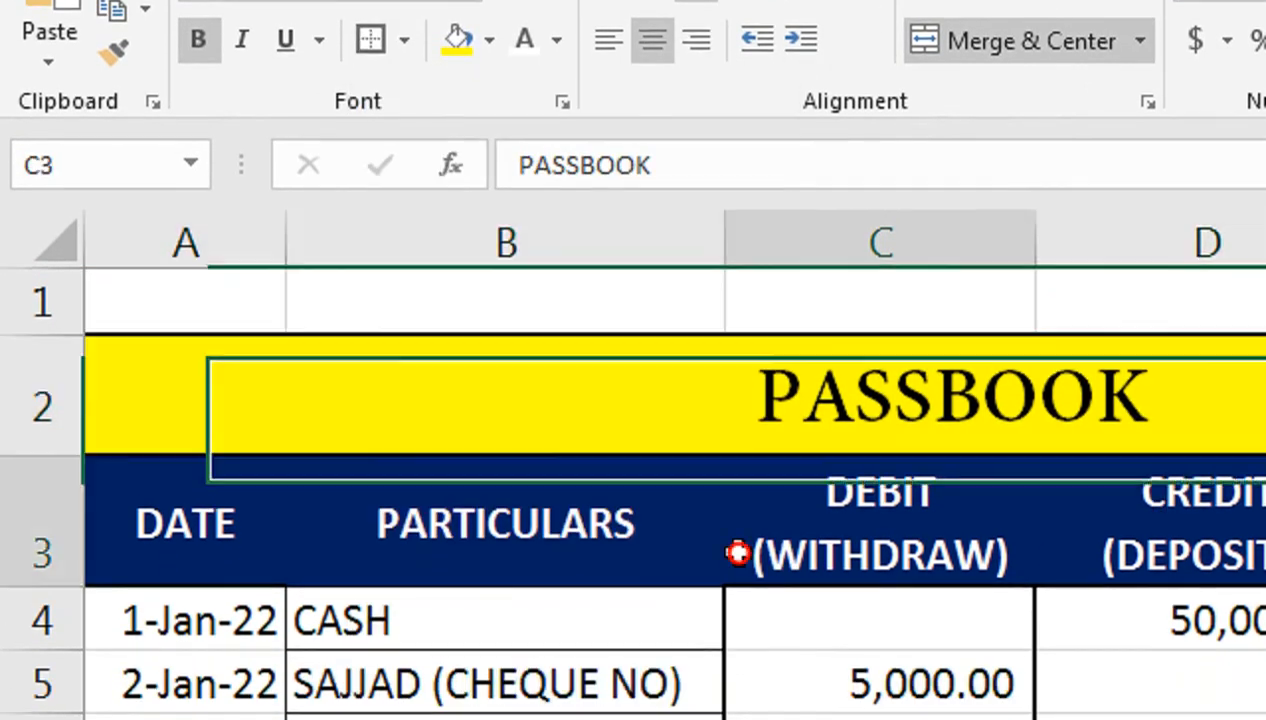
pyautogui.click(567, 487)
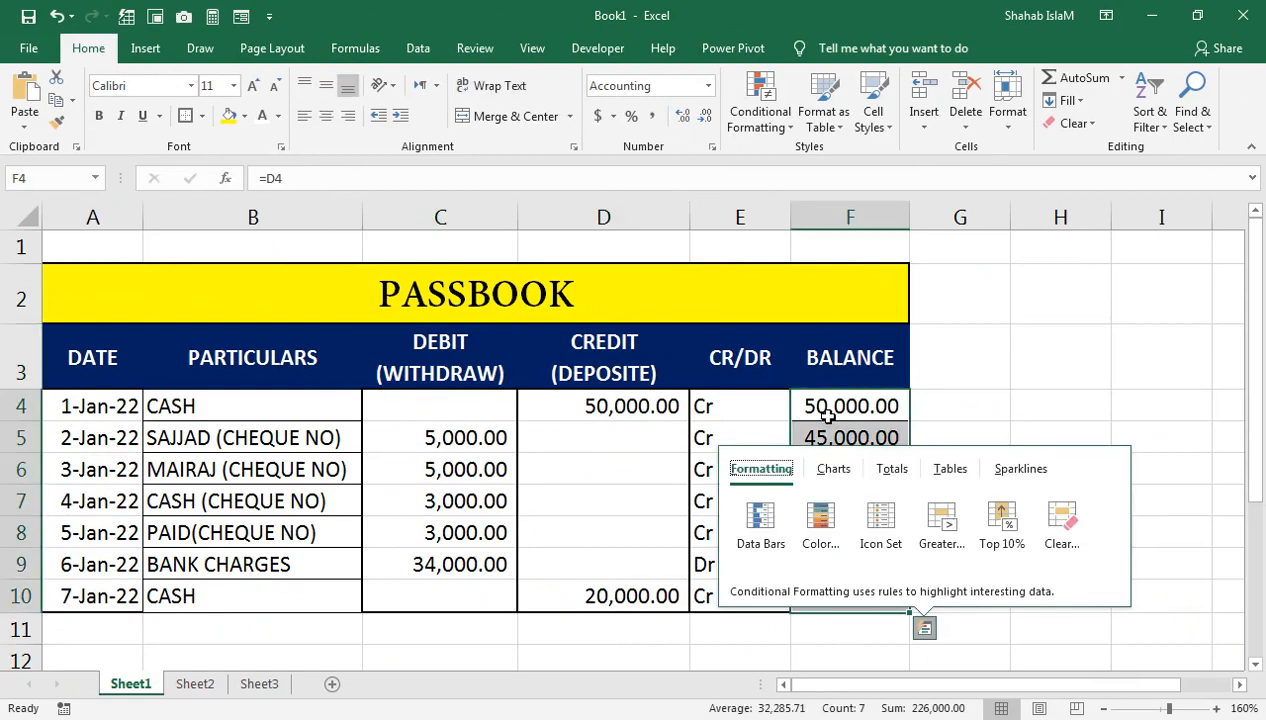
# Step: Apply the Red-White-Blue colour scale to the balances in F4:F10
pyautogui.moveTo(828, 415); pyautogui.dragTo(842, 587)
pyautogui.click(760, 110)
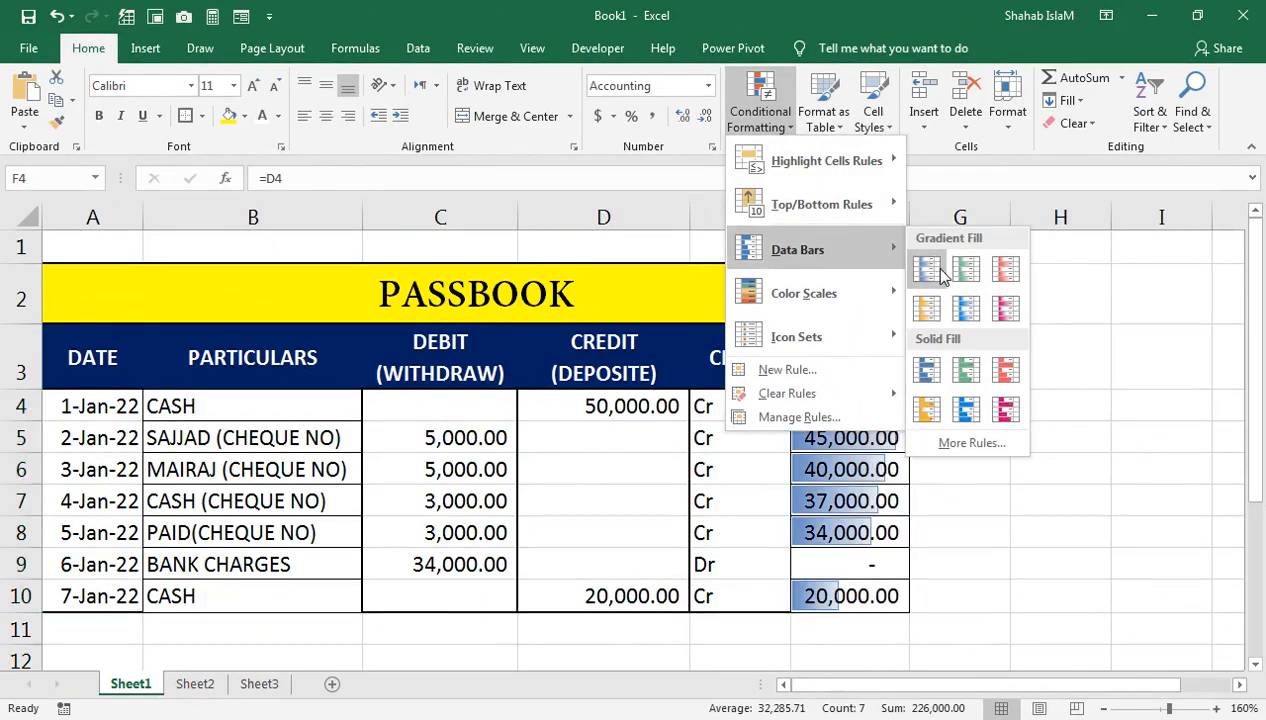
pyautogui.moveTo(880, 298)
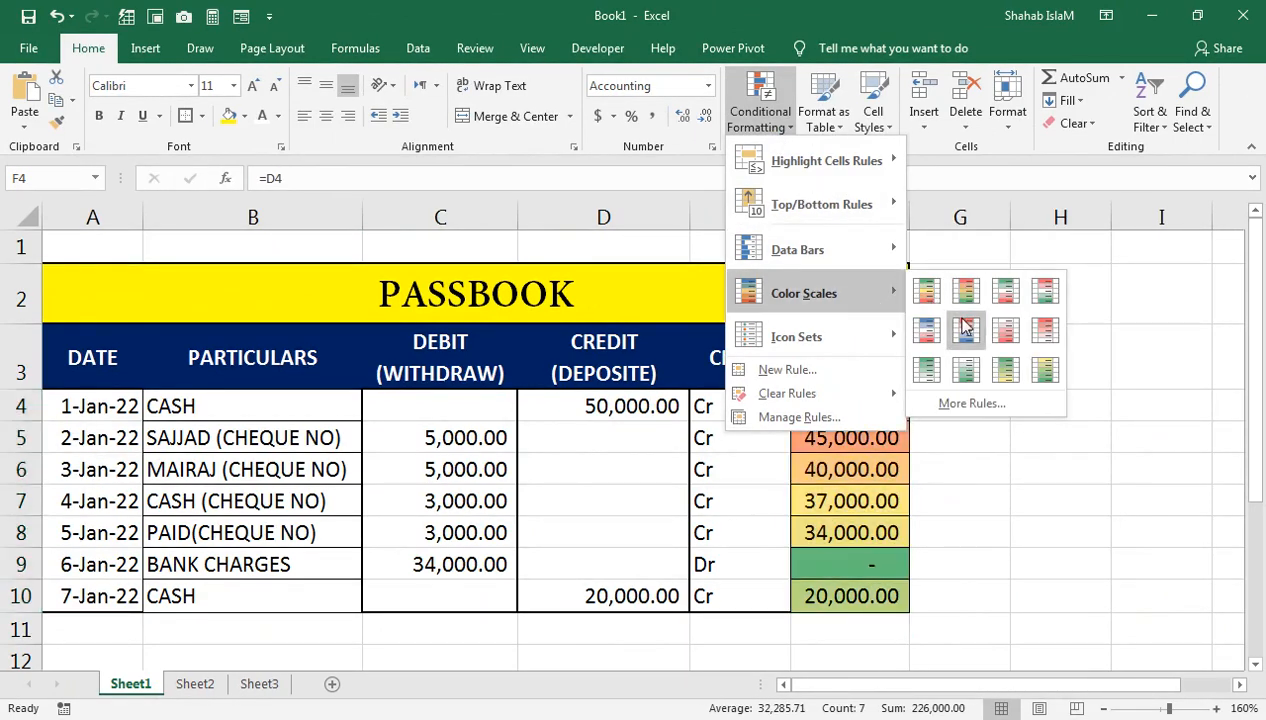
pyautogui.click(935, 333)
# Step: Select the CREDIT amounts D4:D10 for conditional formatting
pyautogui.click(703, 400)
pyautogui.moveTo(616, 404); pyautogui.dragTo(600, 596)
pyautogui.click(760, 110)
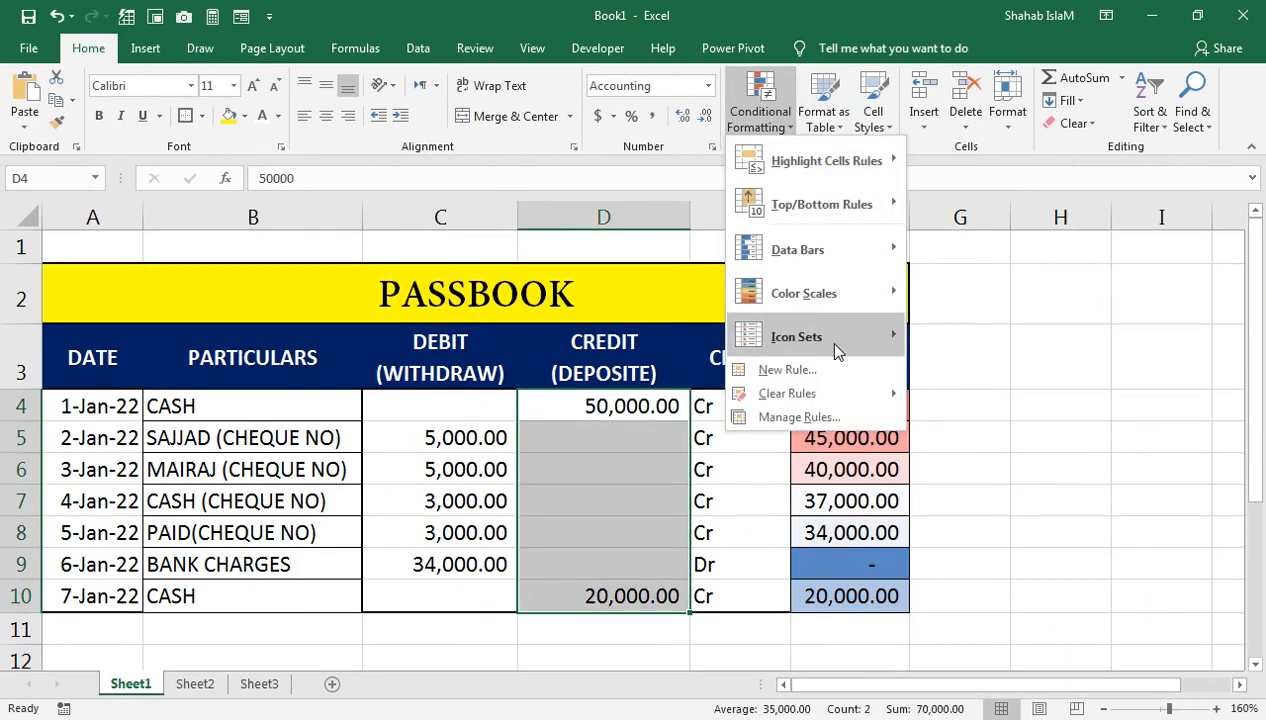
# Step: Give D4:D10 the 4 Traffic Lights icon set and C4:C10 the 3 Traffic Lights (Rimmed)
pyautogui.moveTo(793, 335)
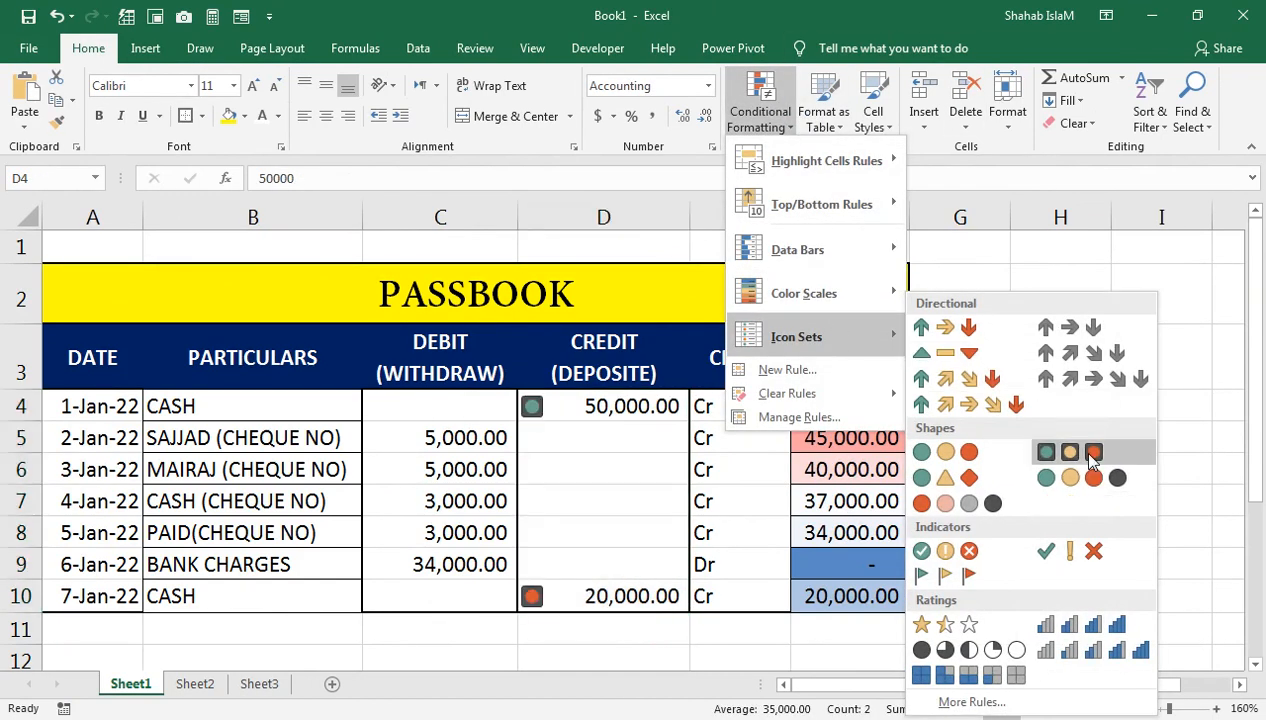
pyautogui.click(1078, 481)
pyautogui.moveTo(445, 406); pyautogui.dragTo(512, 599)
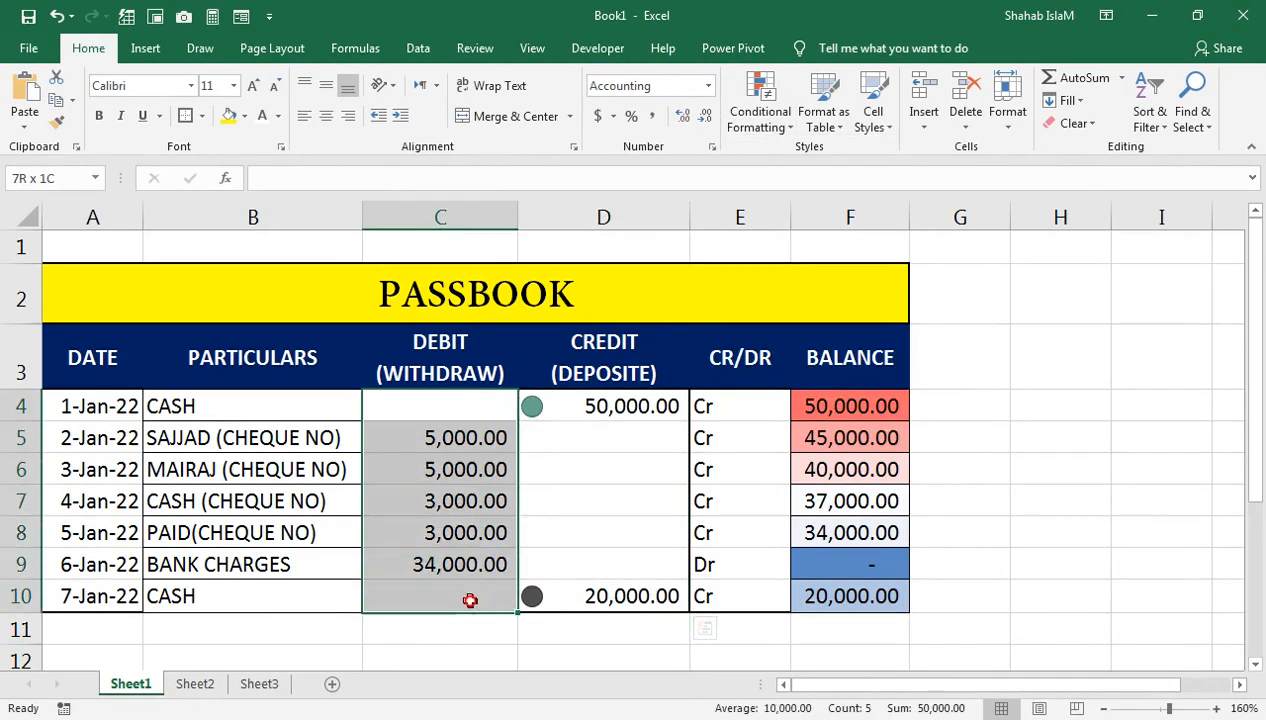
pyautogui.click(782, 135)
pyautogui.moveTo(785, 336)
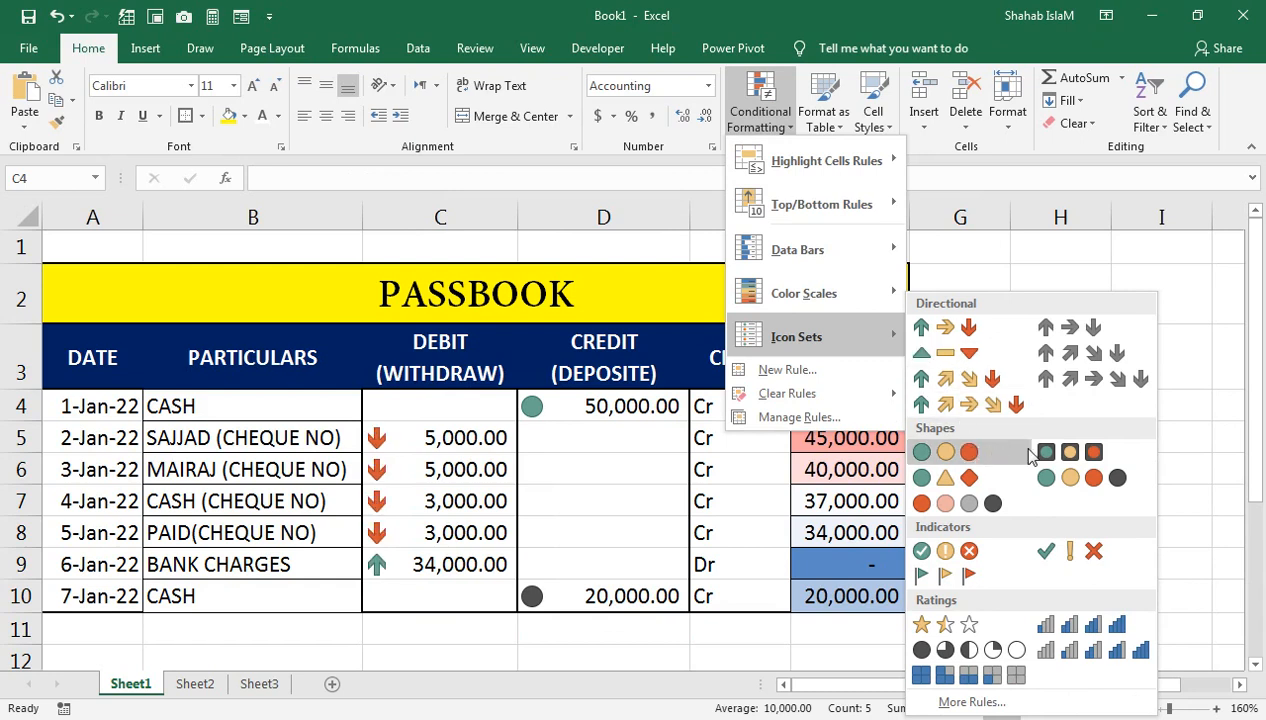
pyautogui.click(1062, 452)
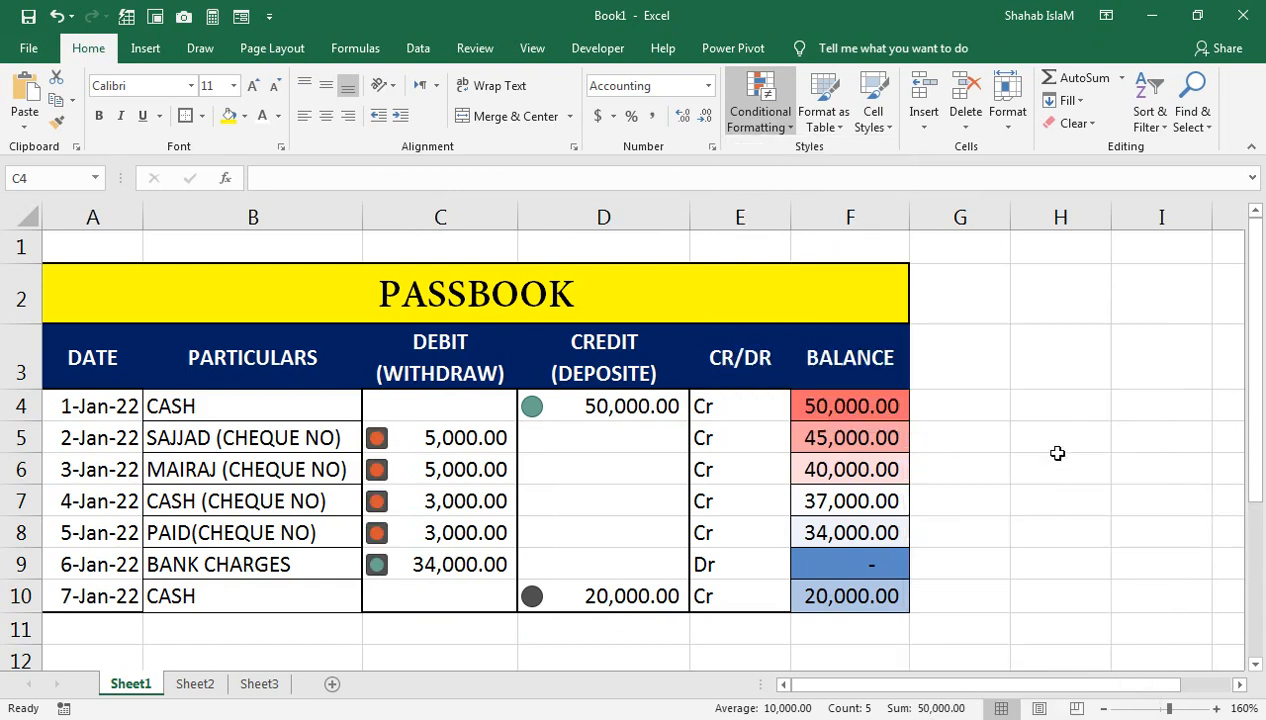
pyautogui.click(602, 458)
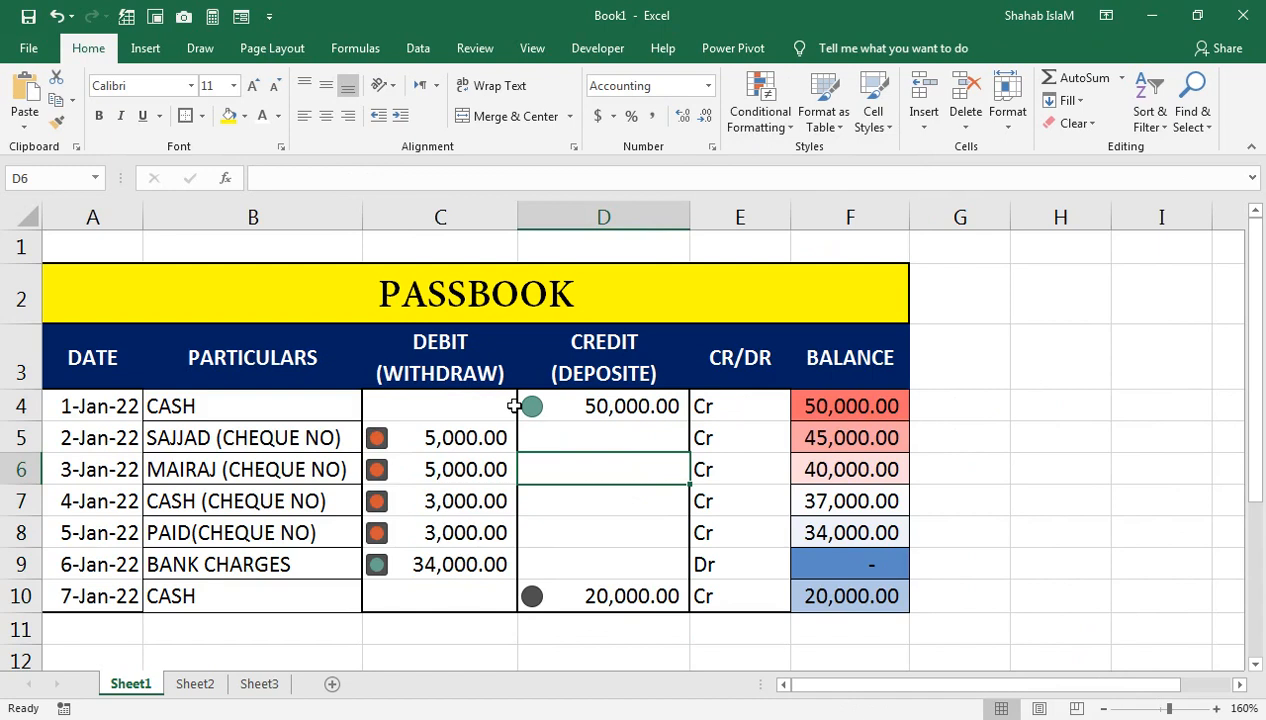
# Step: Start an Equal To highlight rule on E4:E10 for 'Dr' with a custom format
pyautogui.press('Left')
pyautogui.press('Left')
pyautogui.moveTo(735, 404); pyautogui.dragTo(743, 590)
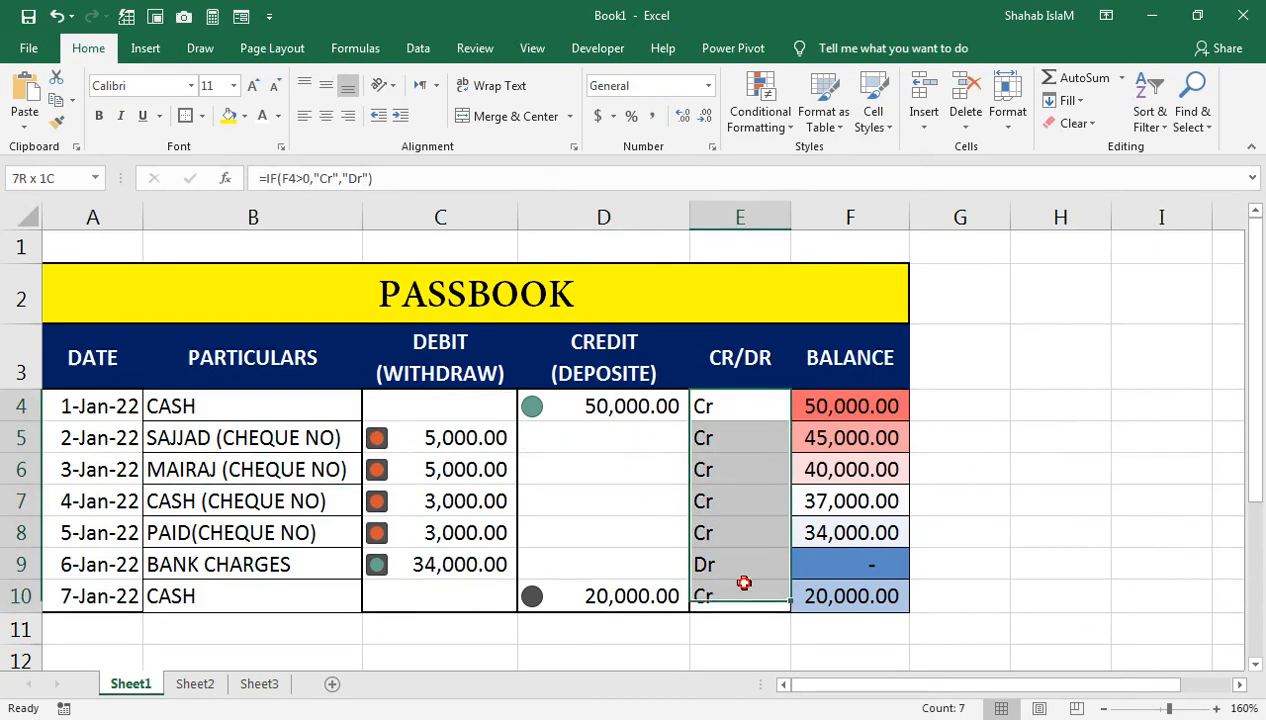
pyautogui.click(785, 122)
pyautogui.moveTo(769, 161)
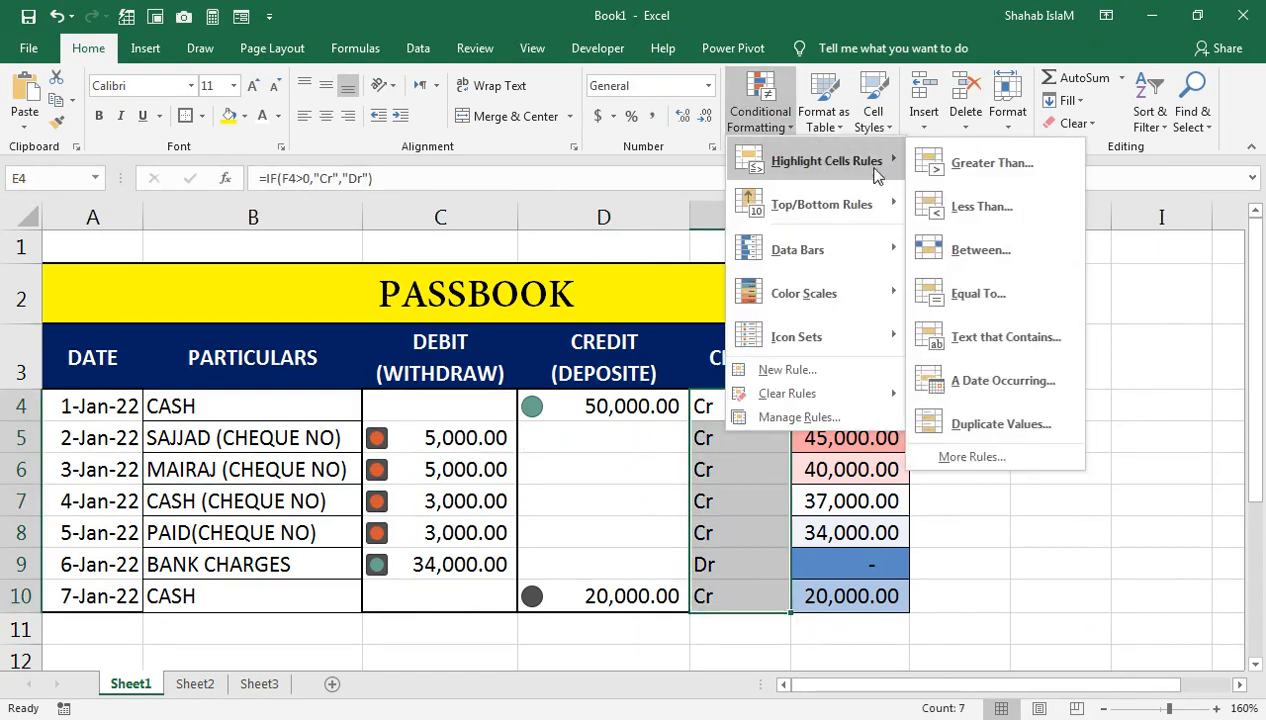
pyautogui.click(960, 294)
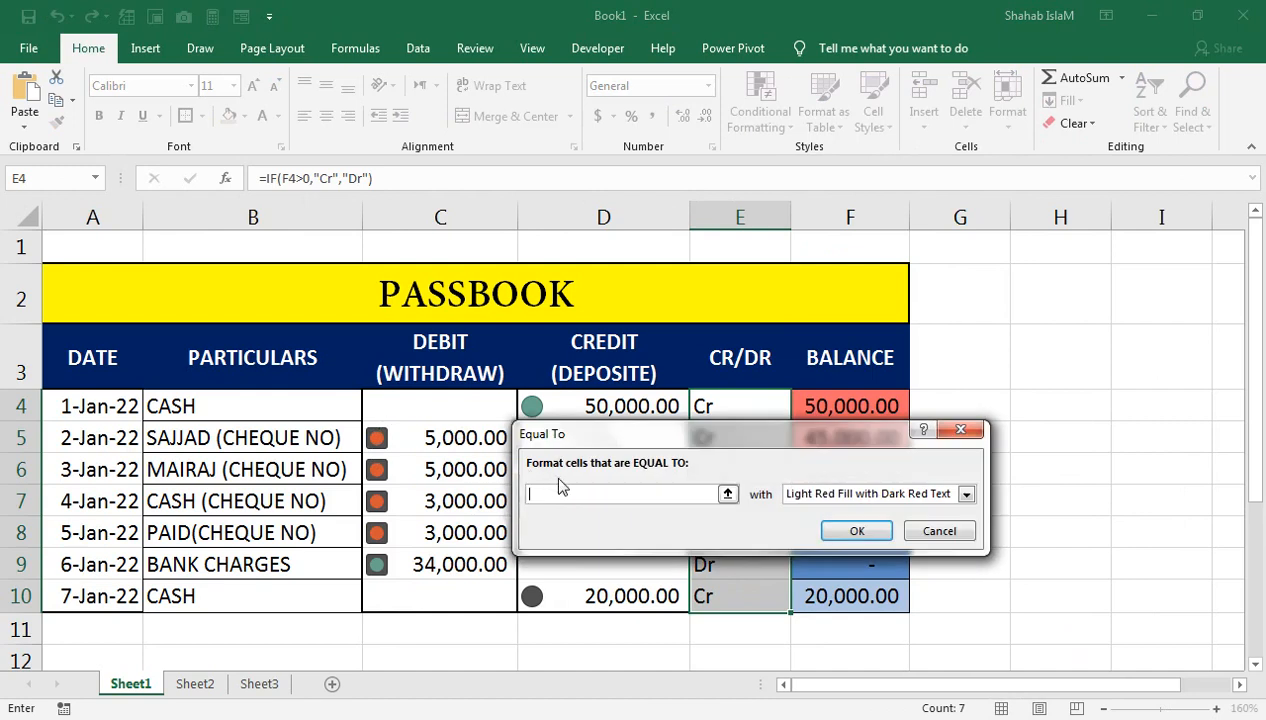
pyautogui.write('Dr')
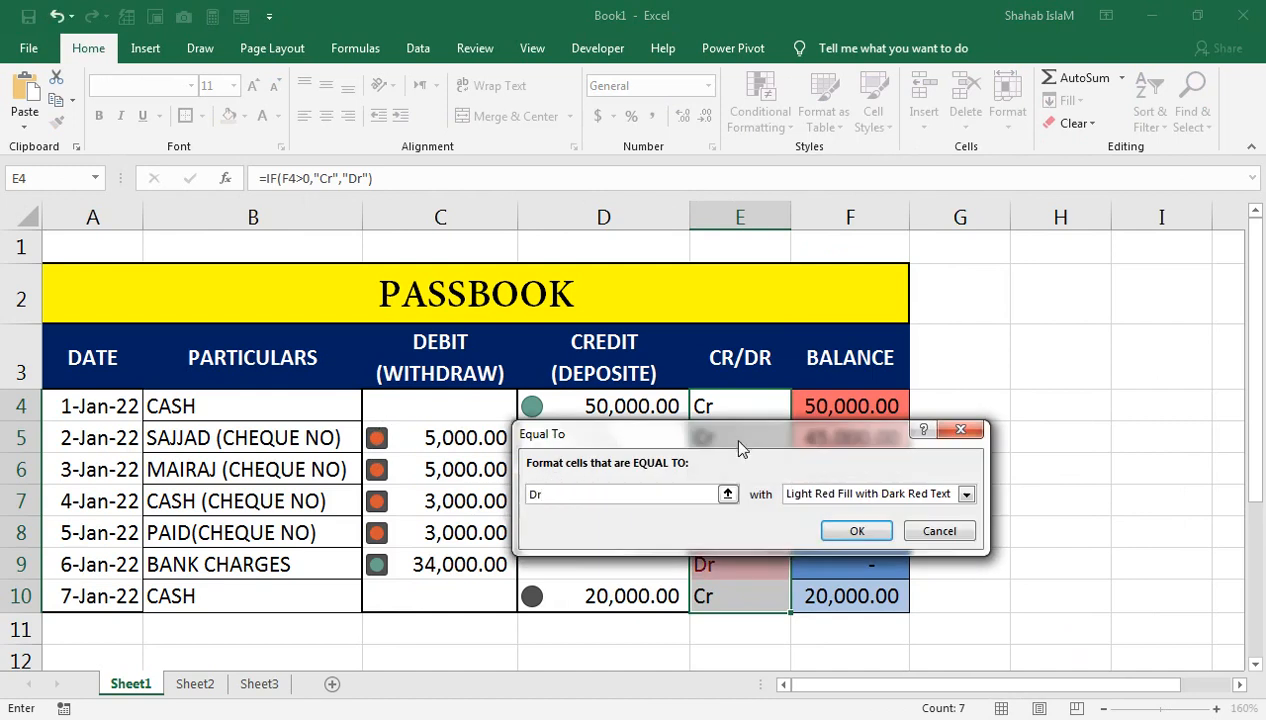
pyautogui.click(808, 503)
pyautogui.click(812, 585)
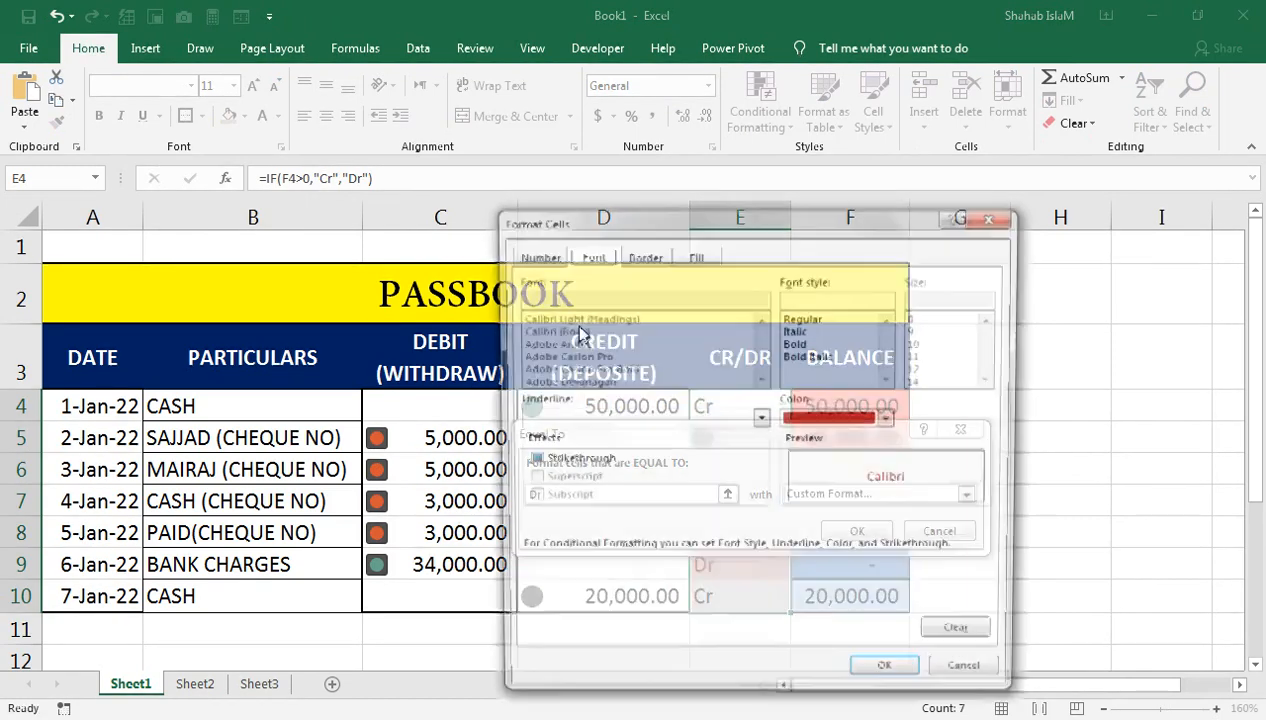
# Step: Make the Dr format a dark red fill with bold white text and apply it
pyautogui.click(697, 256)
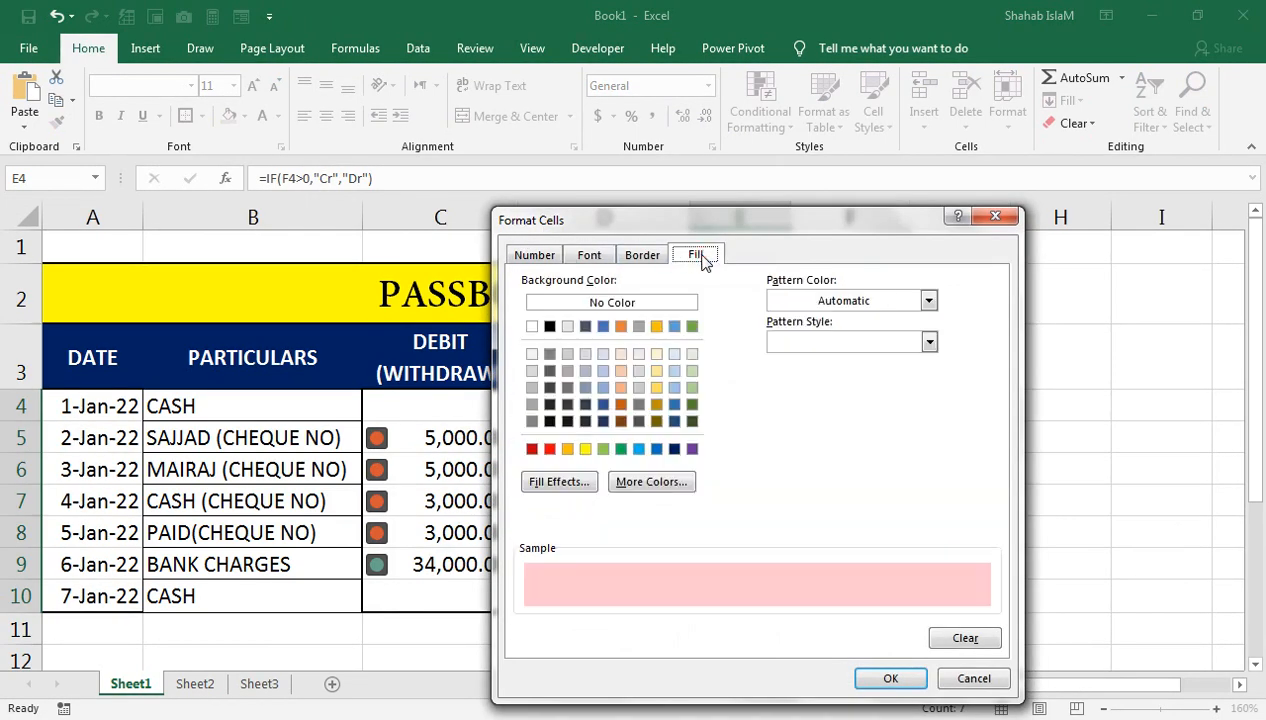
pyautogui.click(531, 449)
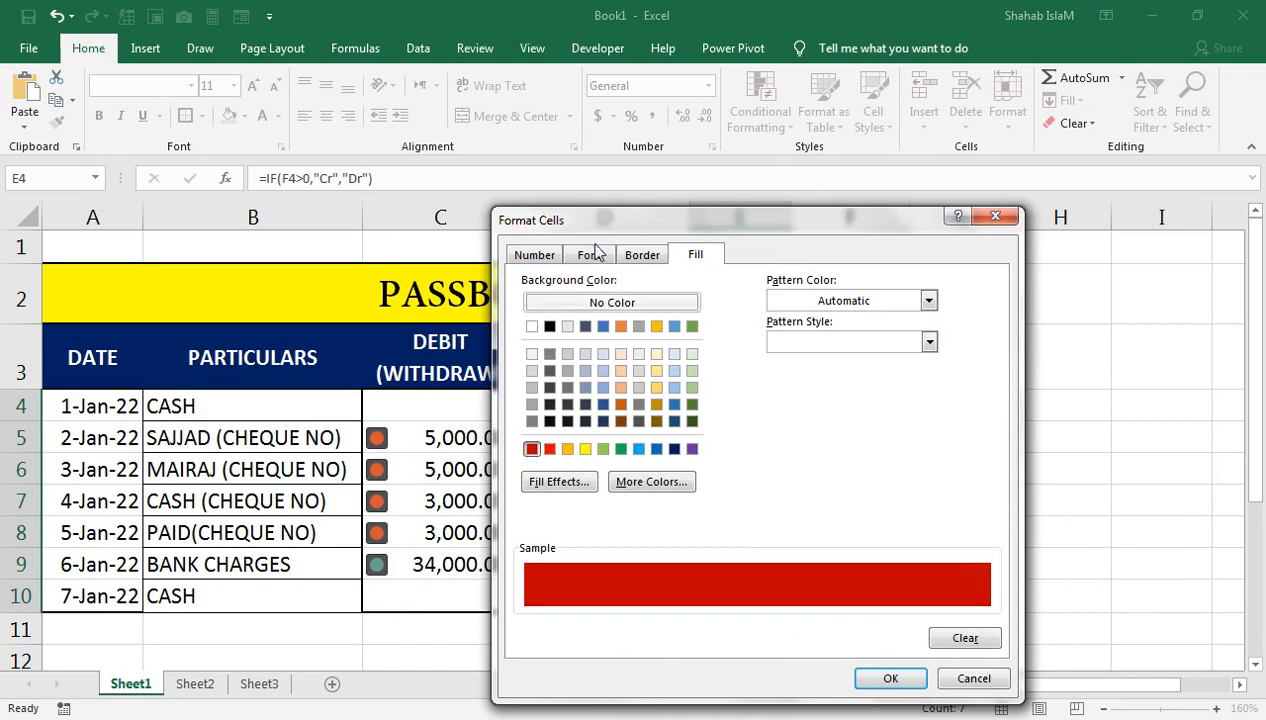
pyautogui.click(592, 256)
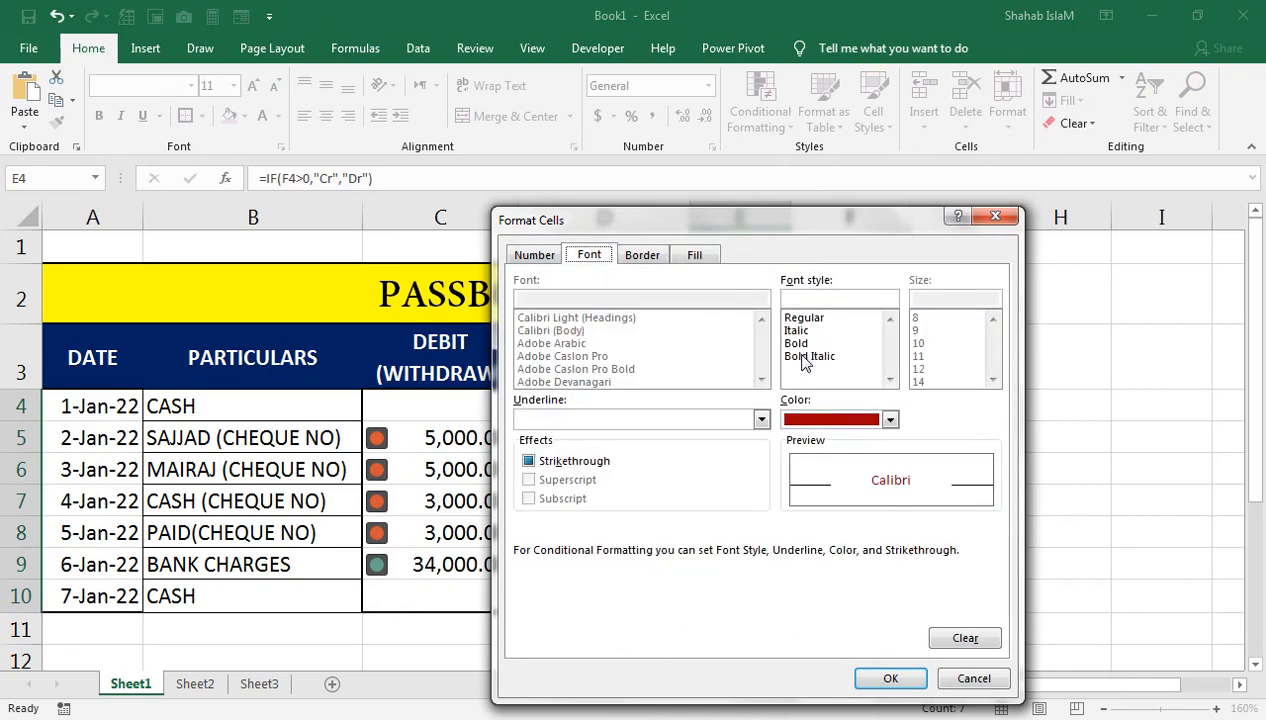
pyautogui.click(803, 344)
pyautogui.click(836, 418)
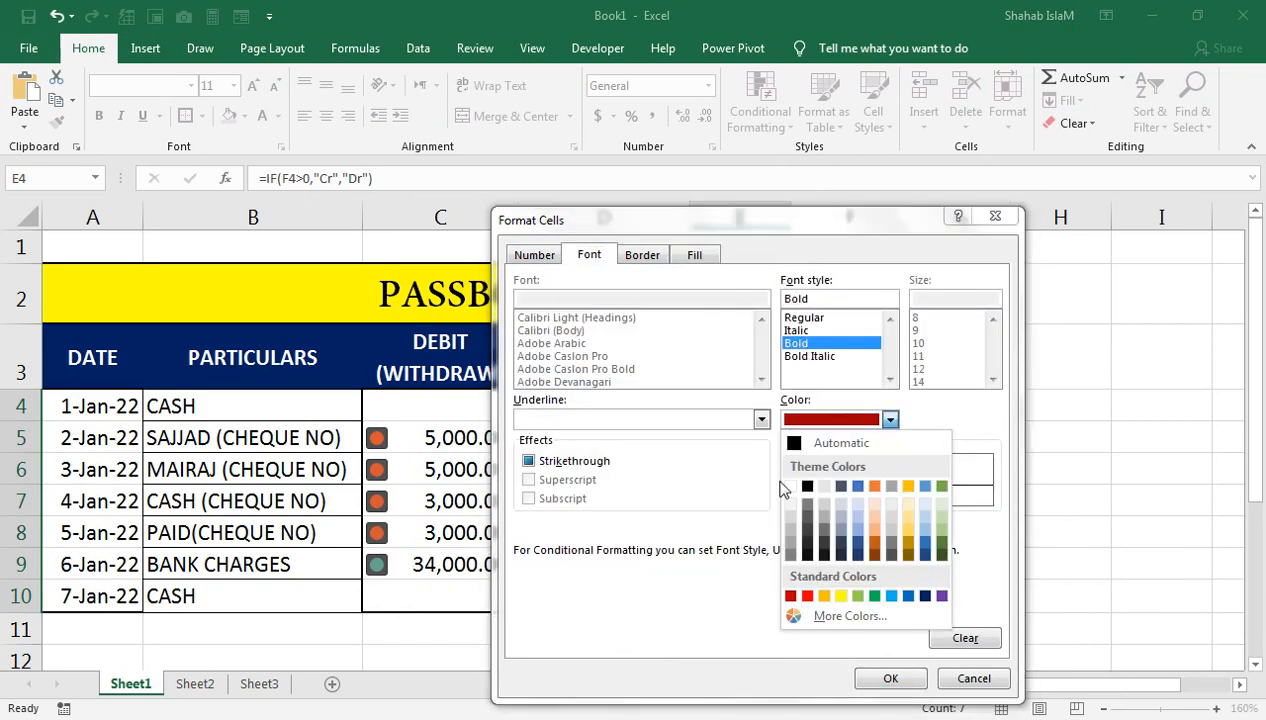
pyautogui.click(790, 488)
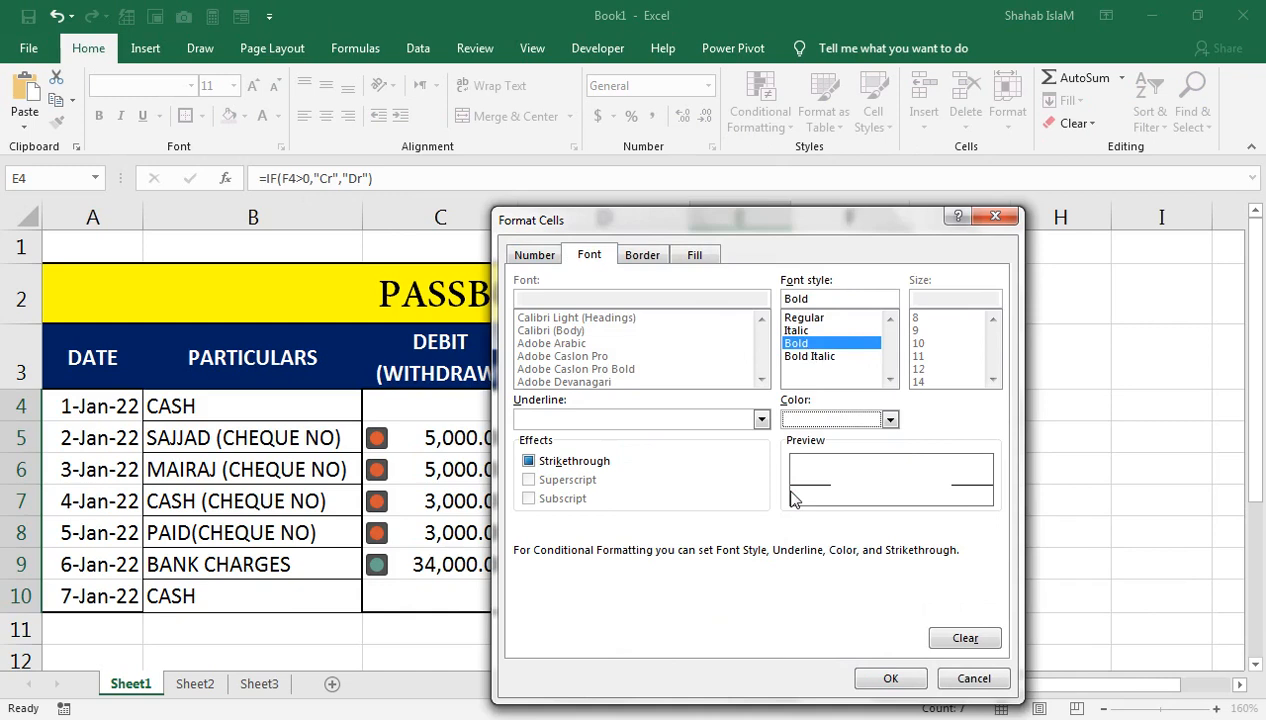
pyautogui.click(893, 677)
pyautogui.click(836, 528)
pyautogui.moveTo(740, 405); pyautogui.dragTo(740, 594)
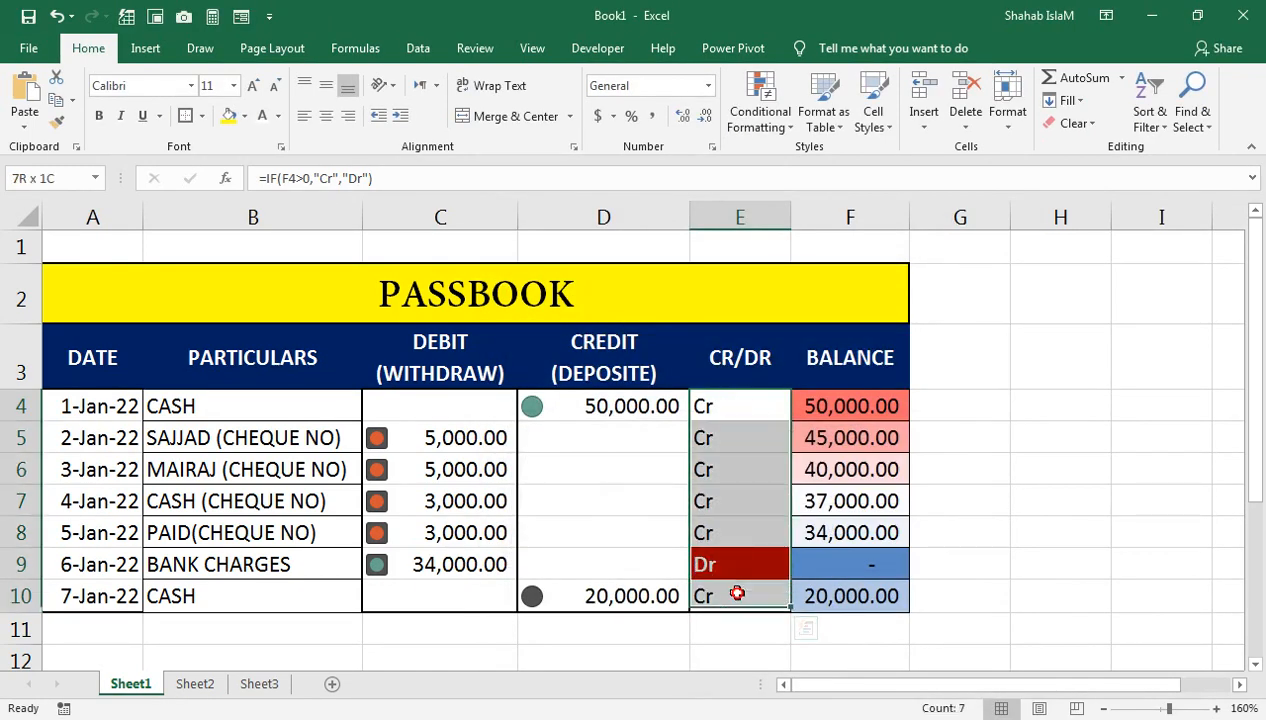
pyautogui.click(758, 128)
# Step: Start an Equal To highlight rule for cells equal to 'Cr'
pyautogui.moveTo(826, 161)
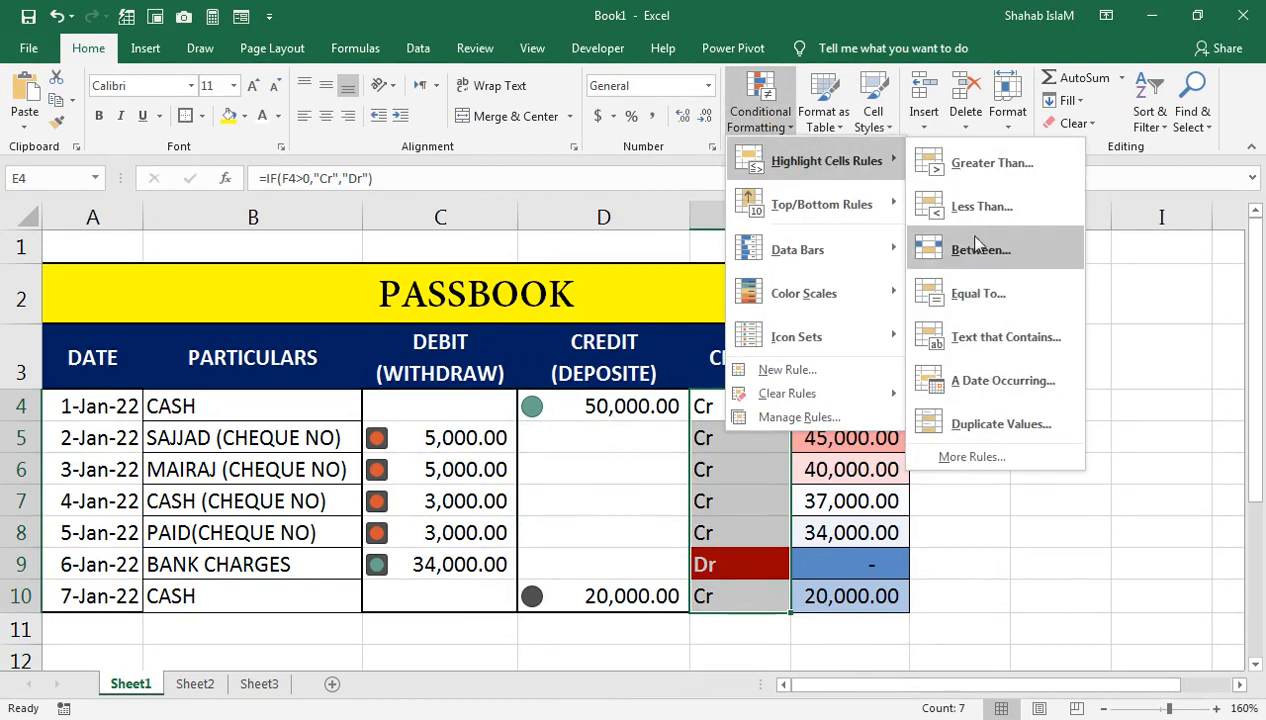
pyautogui.click(976, 295)
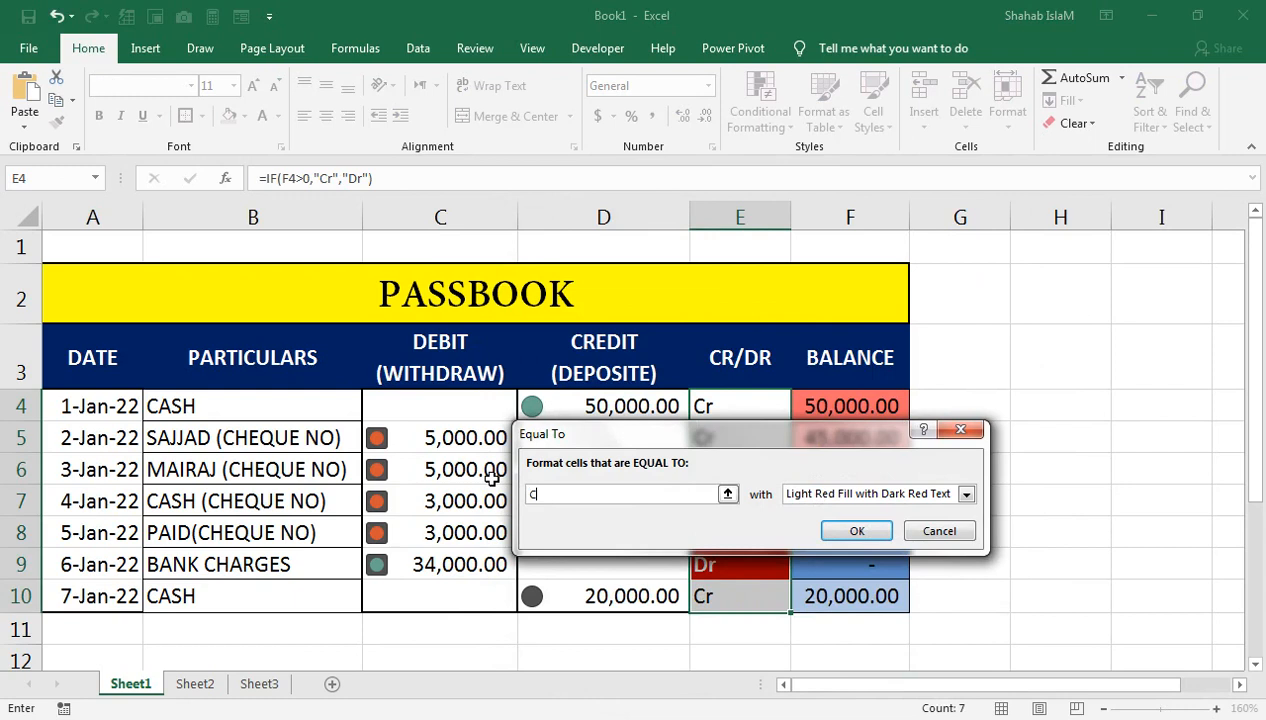
pyautogui.write('Cr')
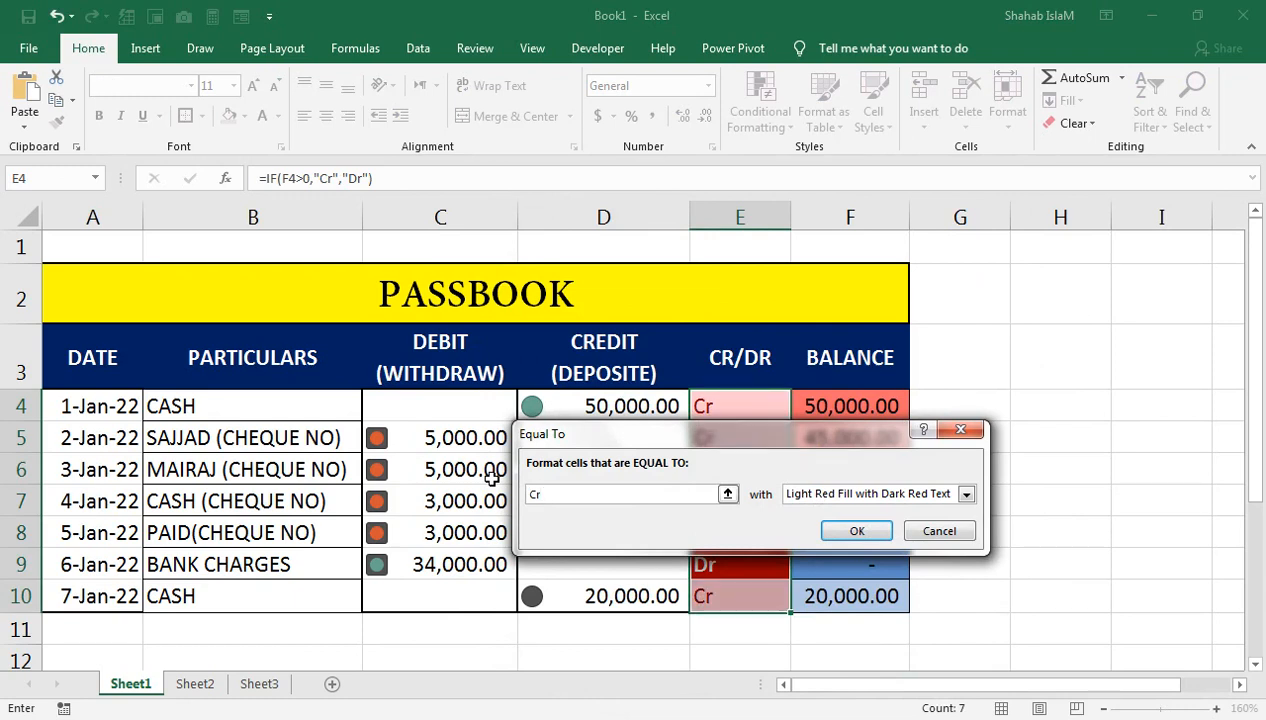
pyautogui.click(825, 493)
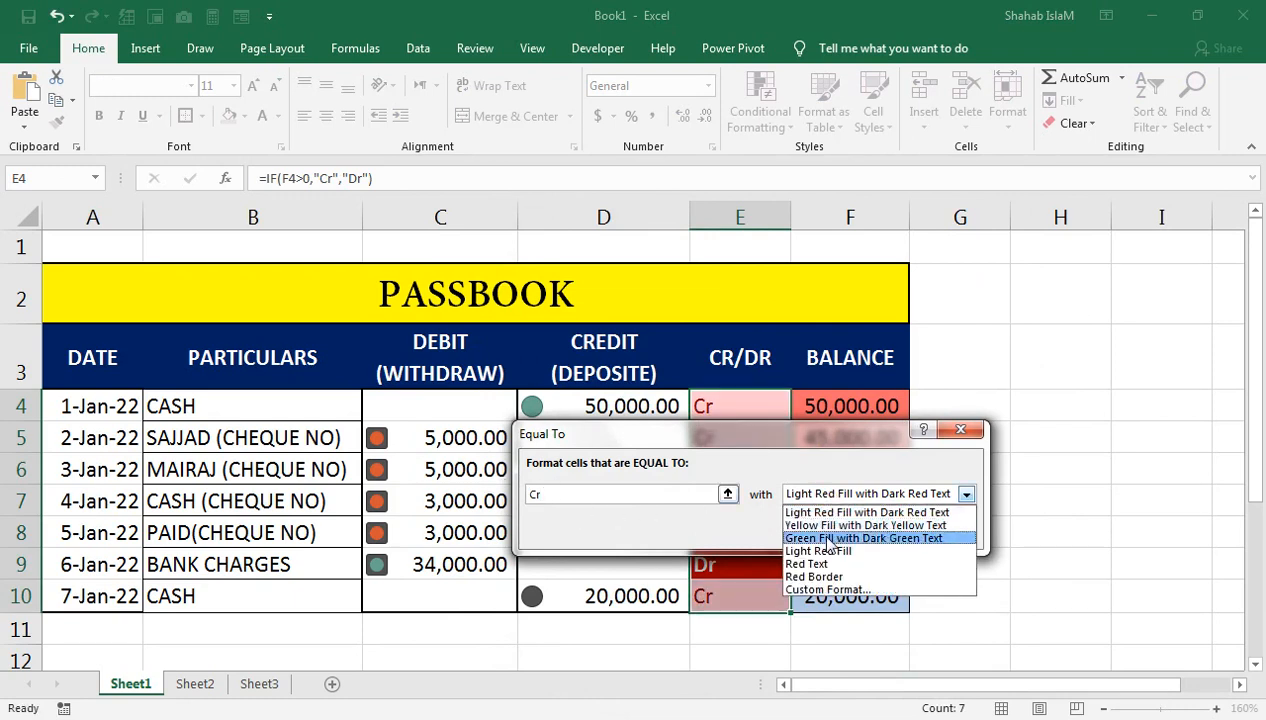
pyautogui.click(810, 525)
pyautogui.moveTo(713, 428); pyautogui.dragTo(124, 355)
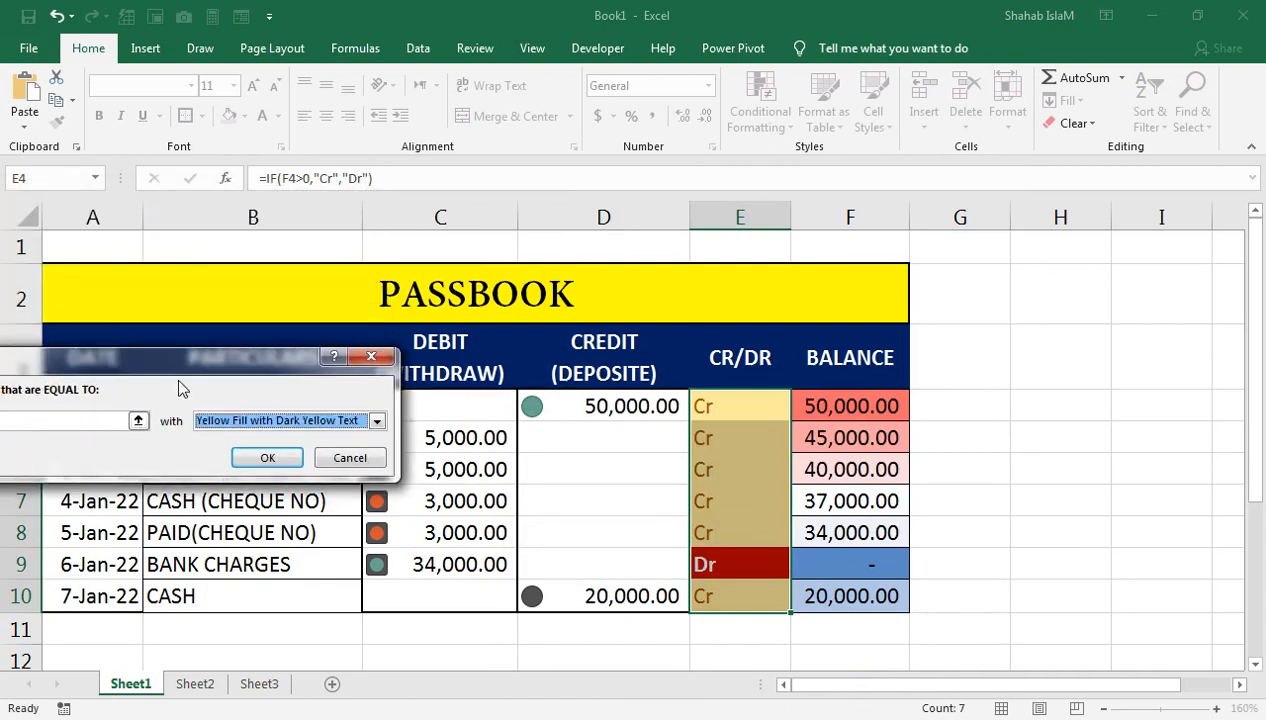
# Step: Choose Green Fill with Dark Green Text for the Cr rule and apply it
pyautogui.click(205, 420)
pyautogui.click(262, 452)
pyautogui.click(266, 422)
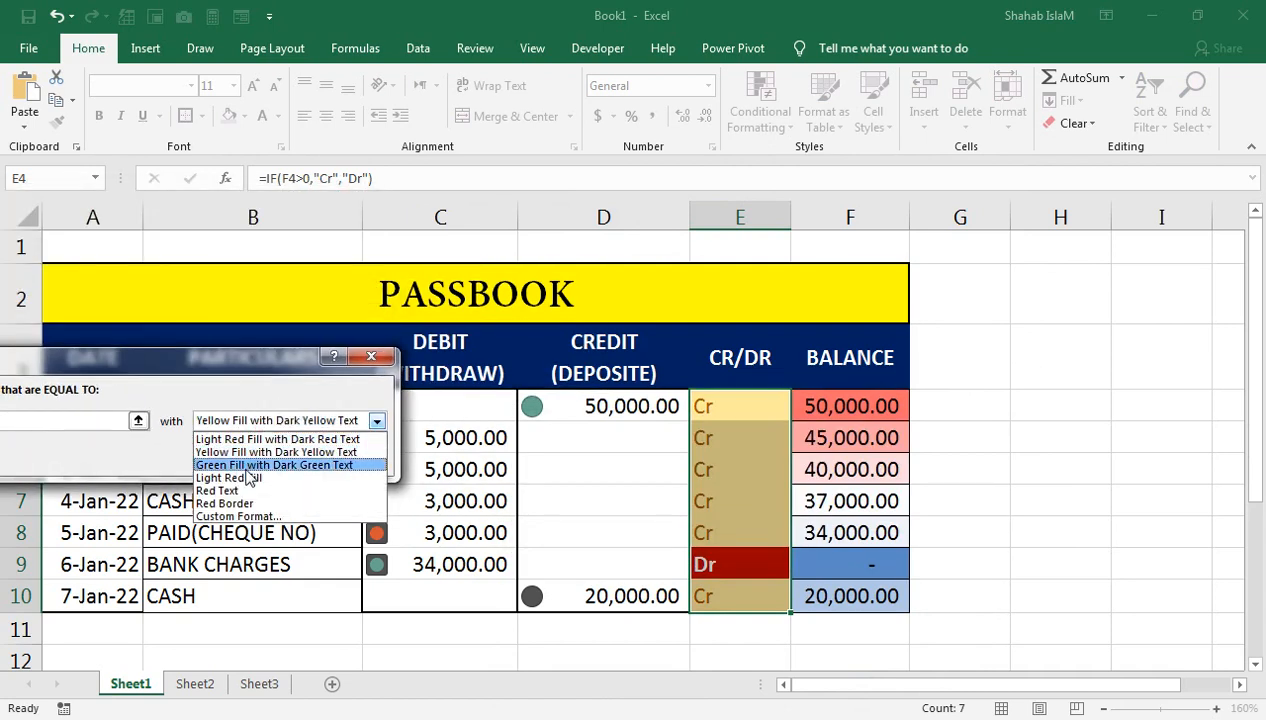
pyautogui.click(262, 440)
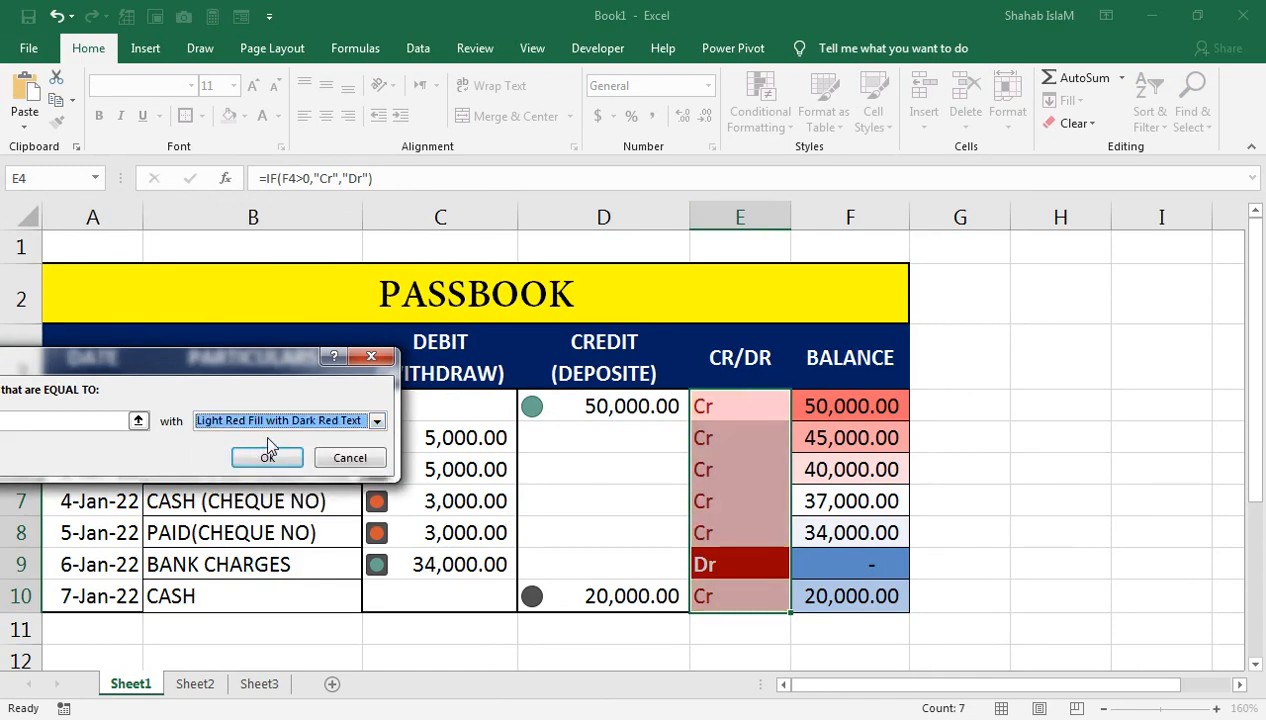
pyautogui.click(265, 424)
pyautogui.click(250, 451)
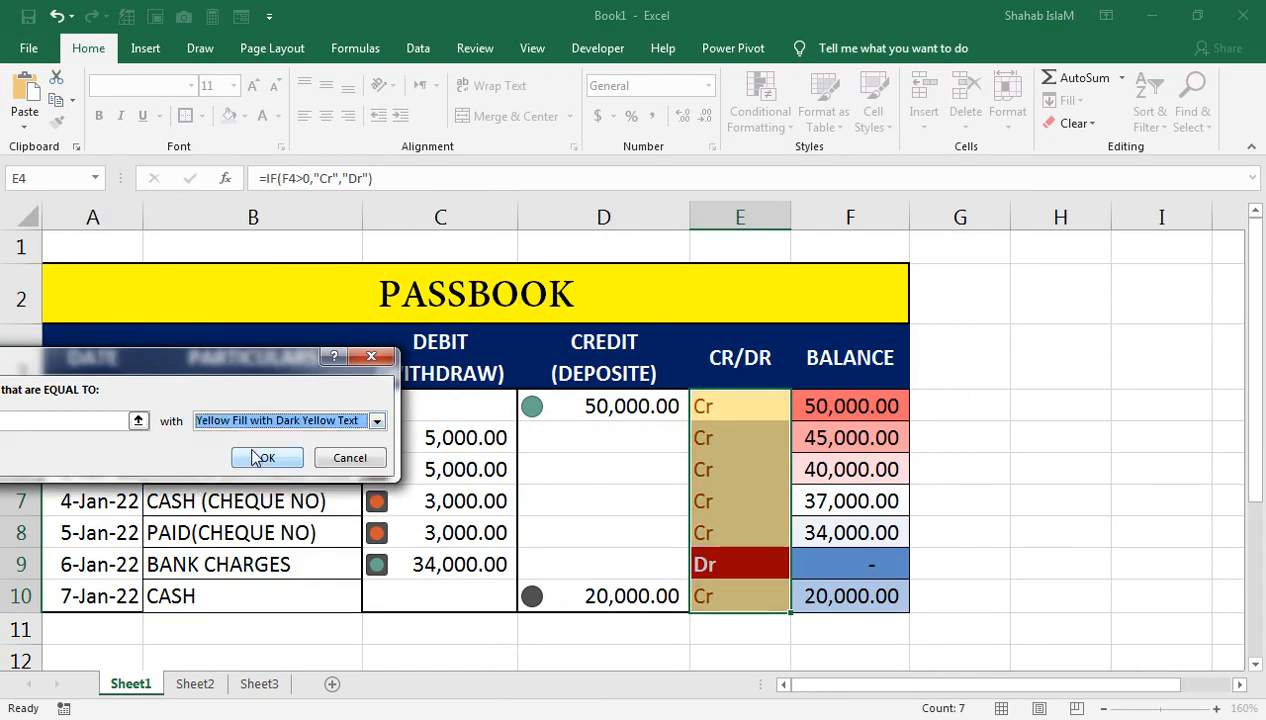
pyautogui.click(252, 421)
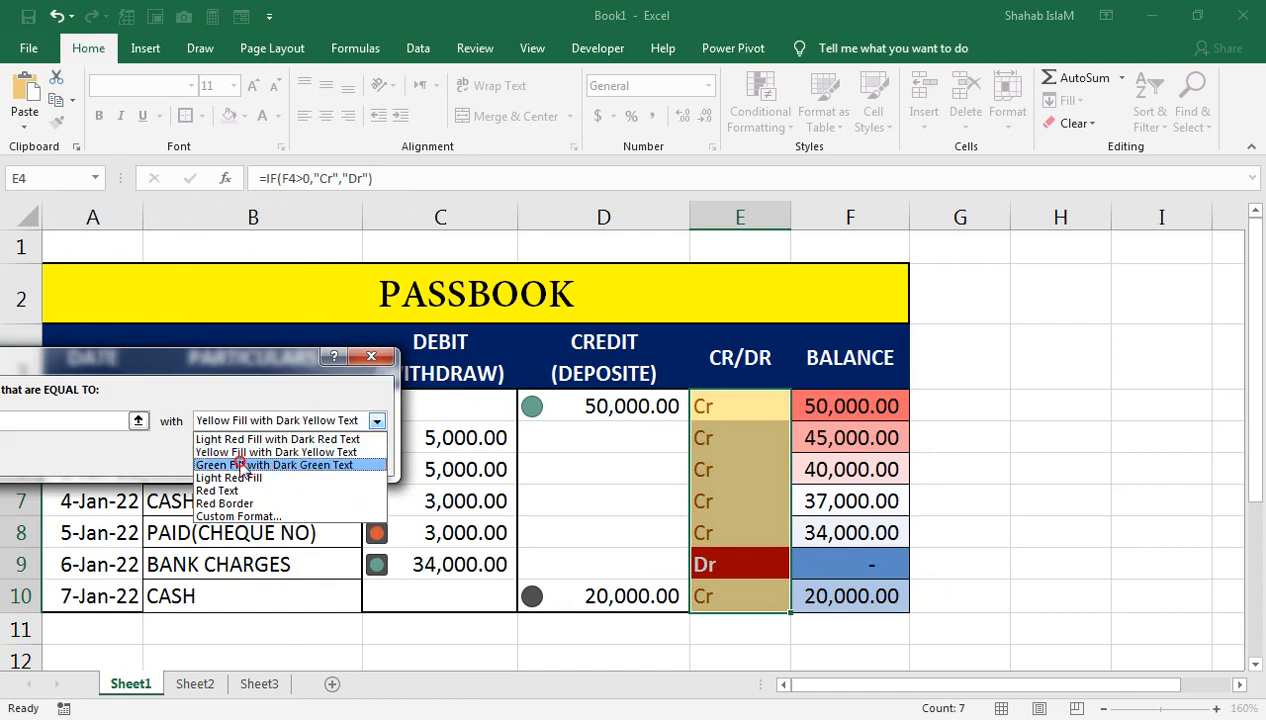
pyautogui.click(245, 463)
pyautogui.click(268, 457)
# Step: Reselect the CR/DR entries E4:E10
pyautogui.click(633, 554)
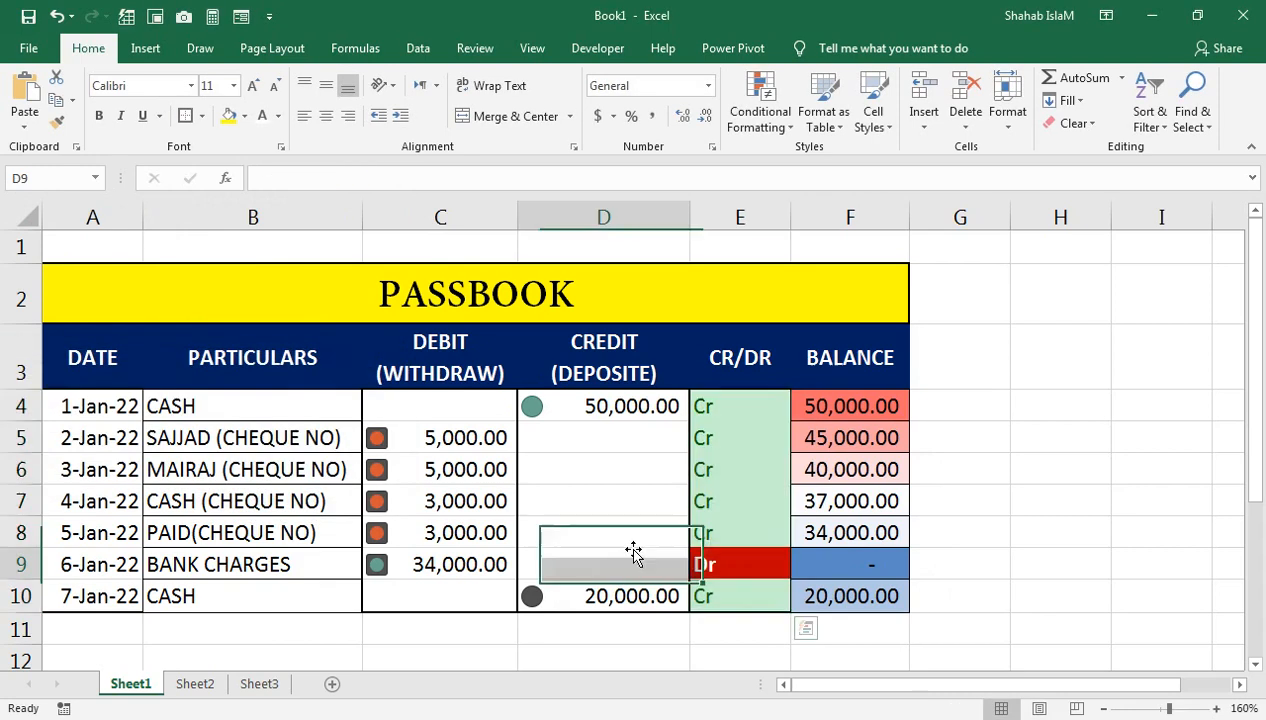
pyautogui.click(755, 469)
pyautogui.moveTo(727, 418); pyautogui.dragTo(735, 596)
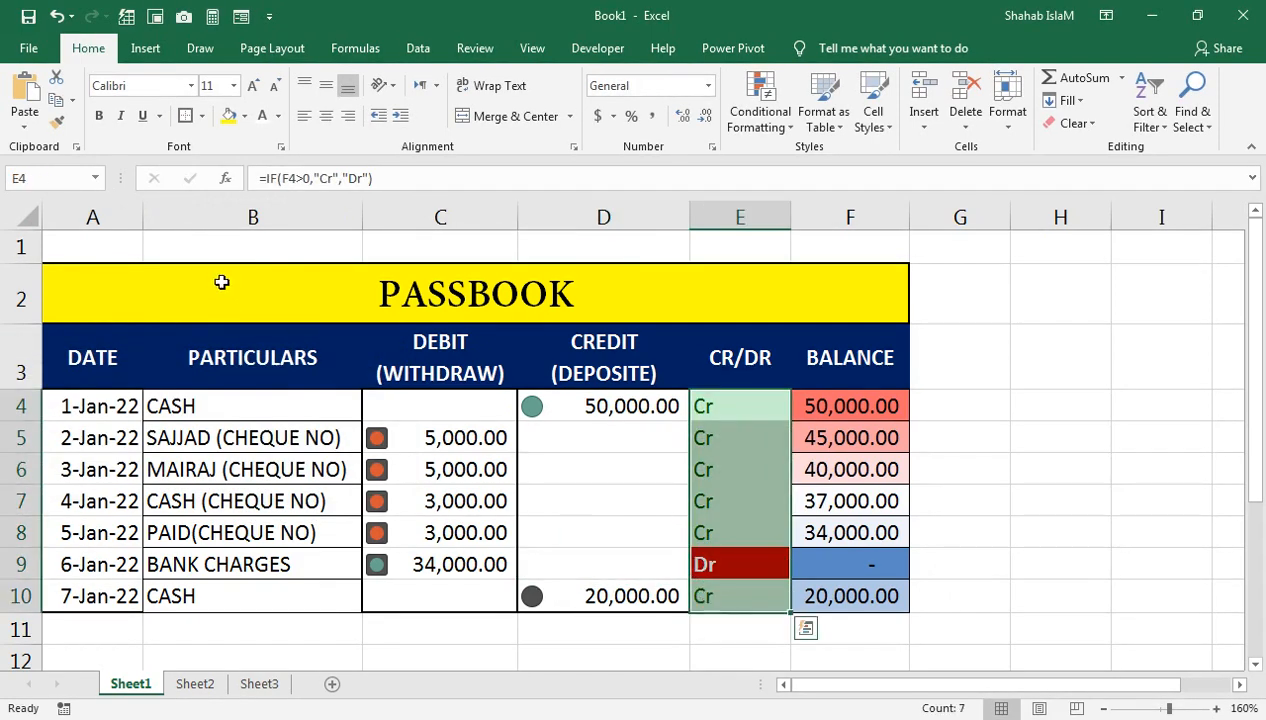
# Step: Centre the E4:E10 Cr/Dr entries, bold them, and enlarge them to size 14
pyautogui.click(328, 127)
pyautogui.click(98, 116)
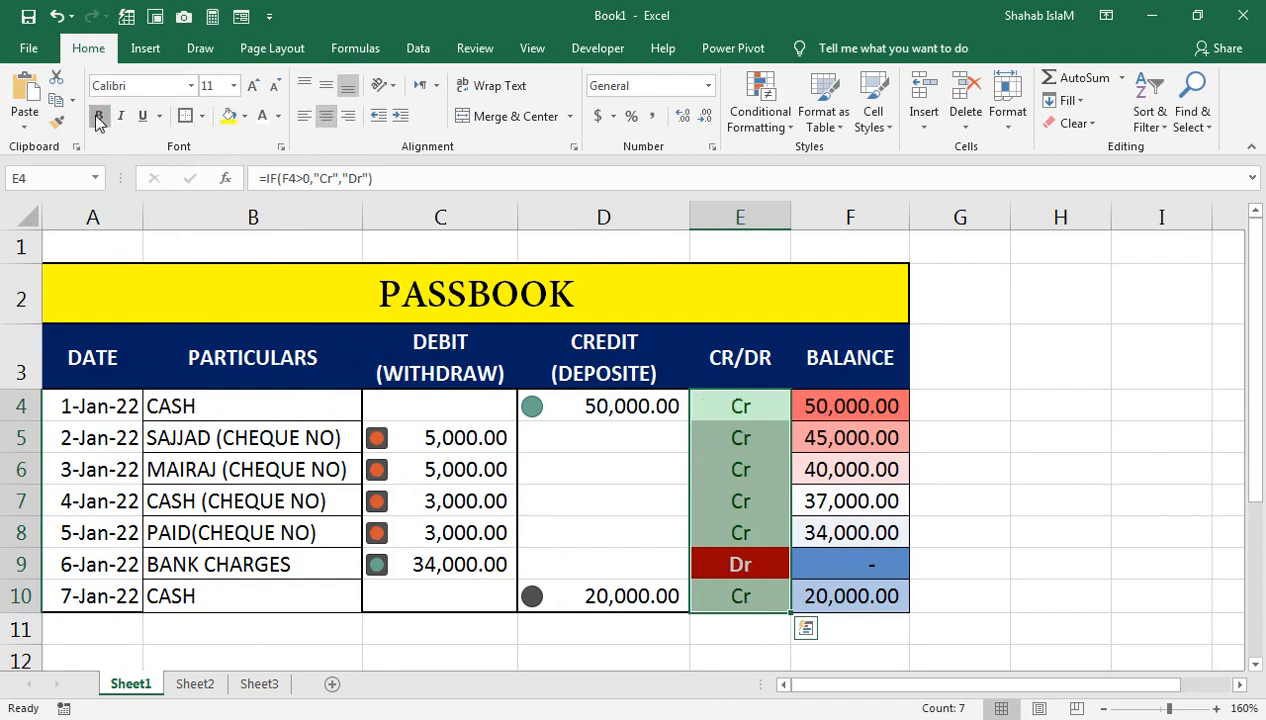
pyautogui.click(254, 90)
pyautogui.click(254, 90)
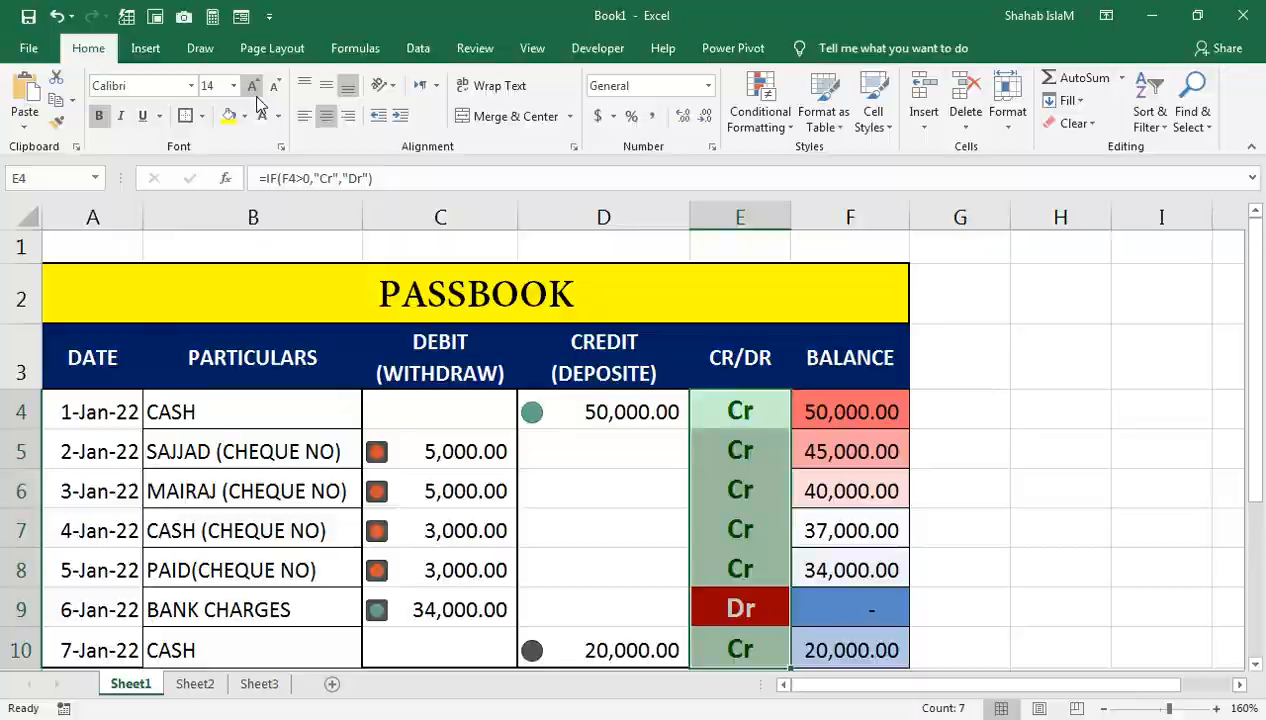